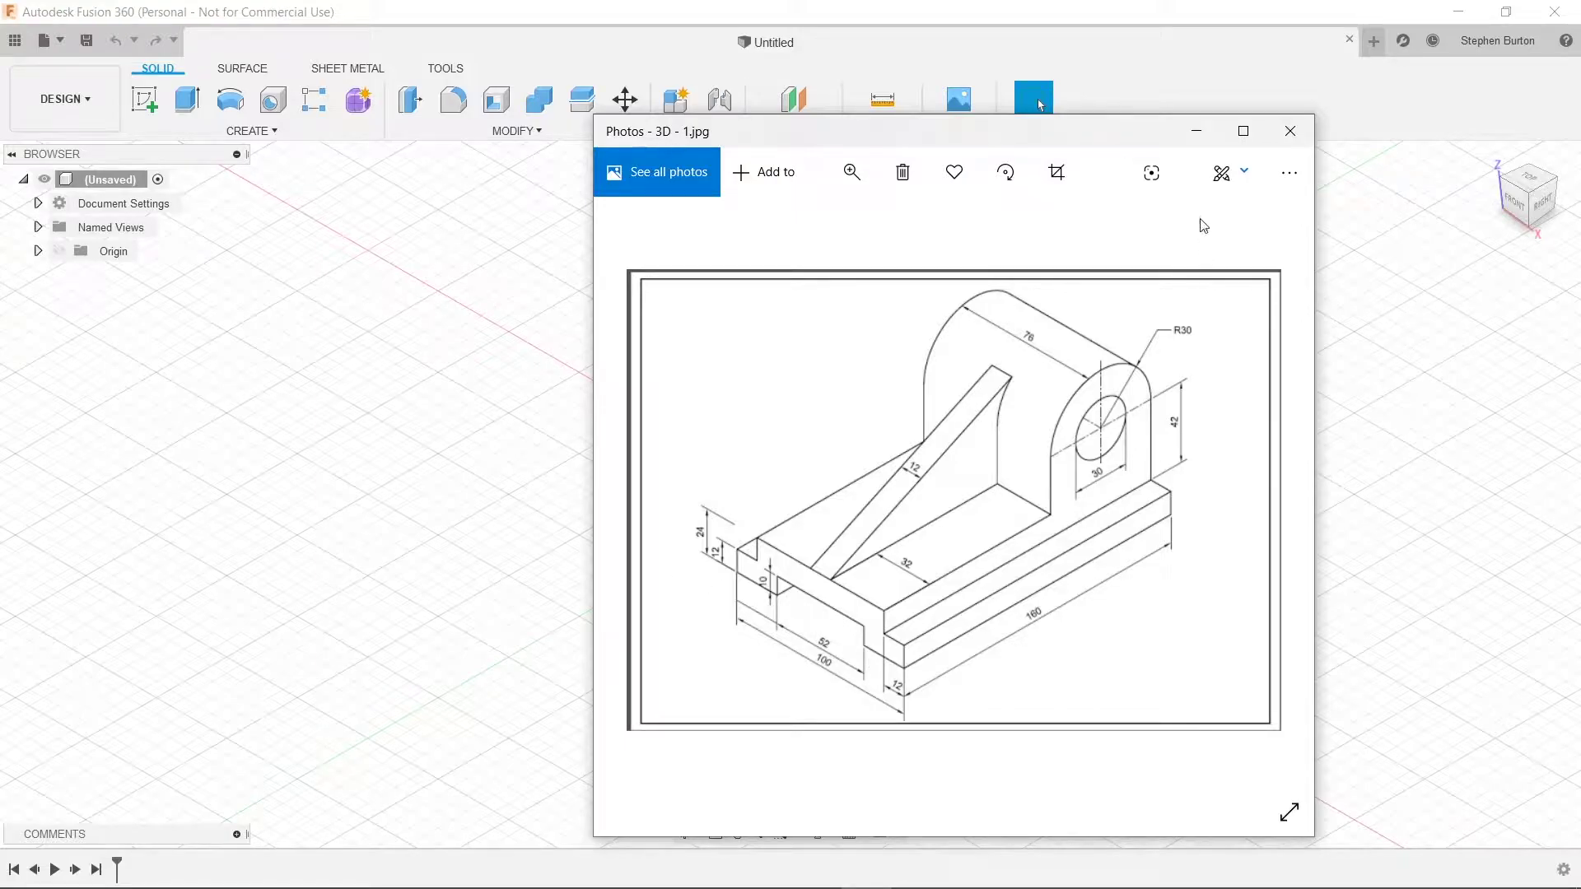
- Sketch a rectangle on the horizontal XY plane from the origin, 160 mm along X and 100 mm along Y
left_click(1195, 132)
left_click(145, 99)
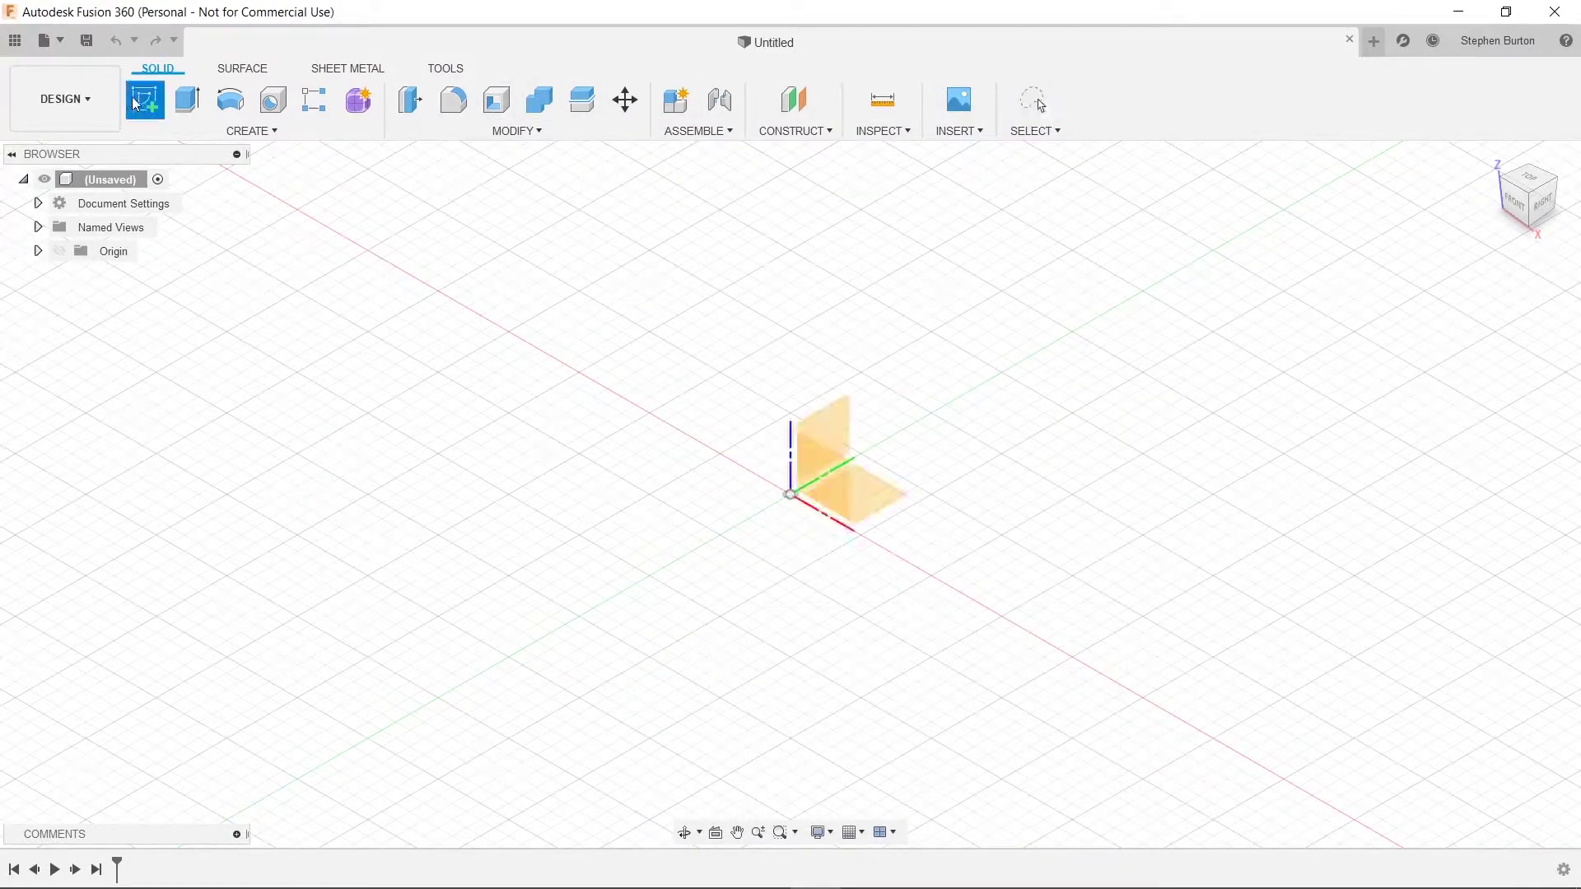
left_click(886, 487)
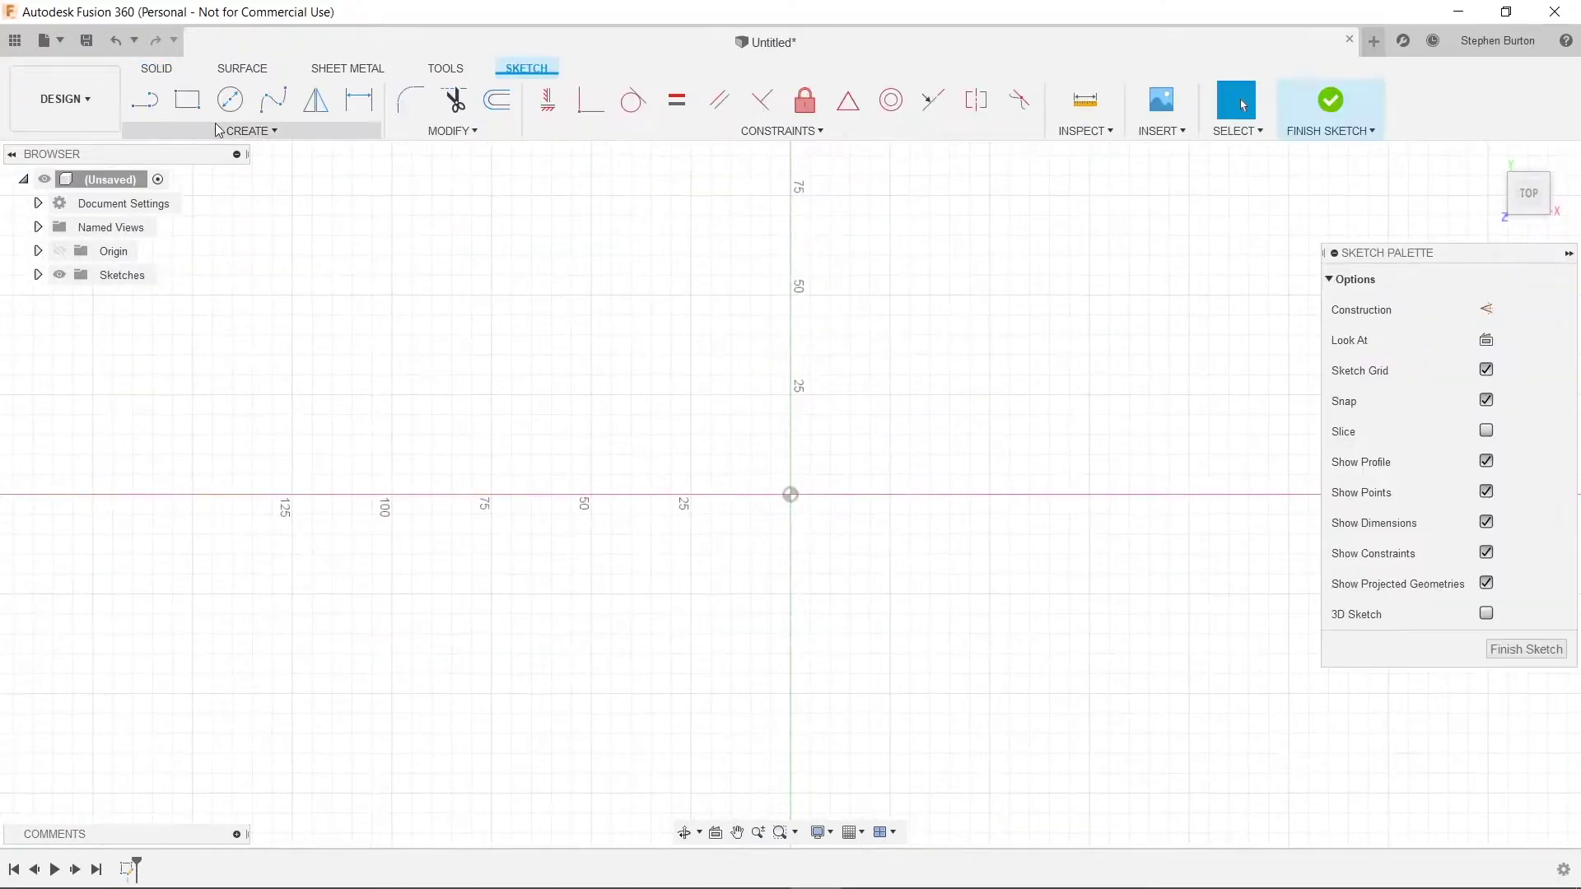
left_click(187, 100)
left_click(791, 494)
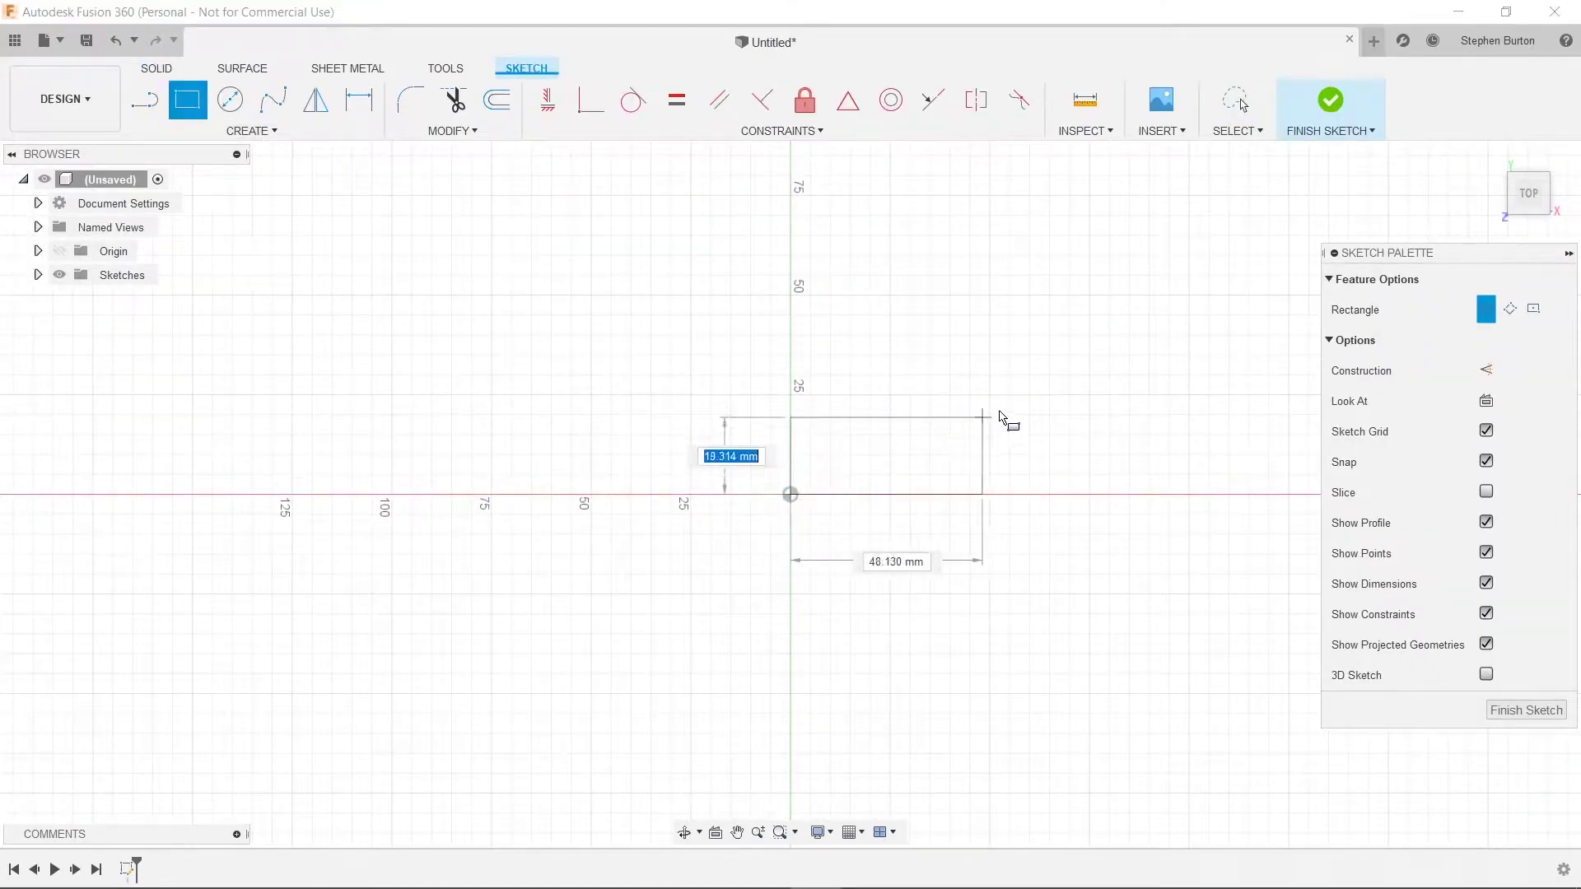
type("100")
key("Tab")
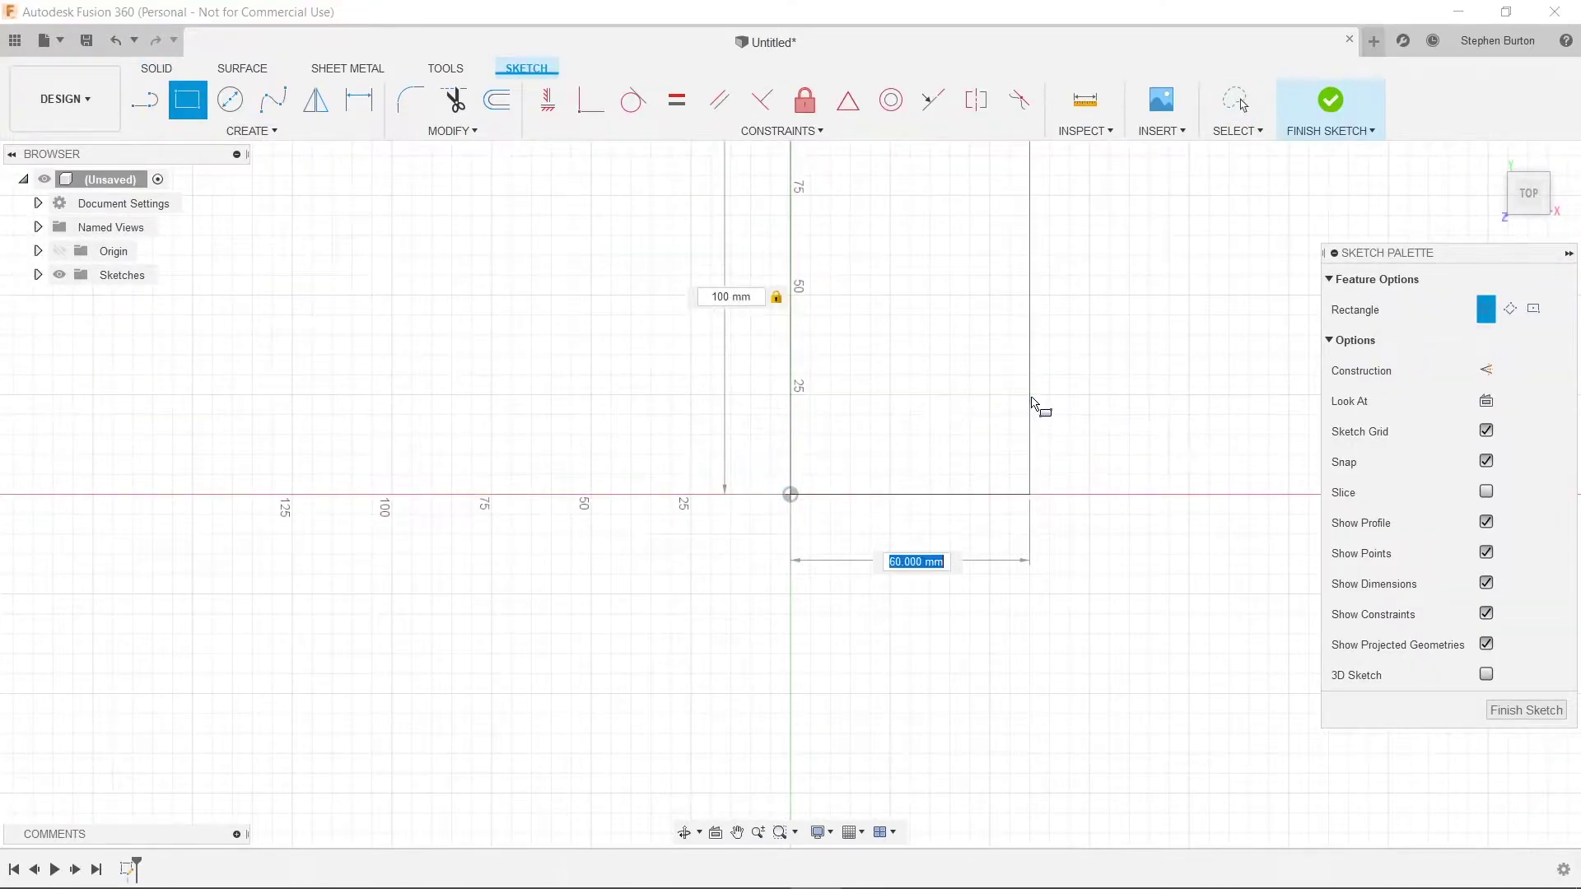
type("160")
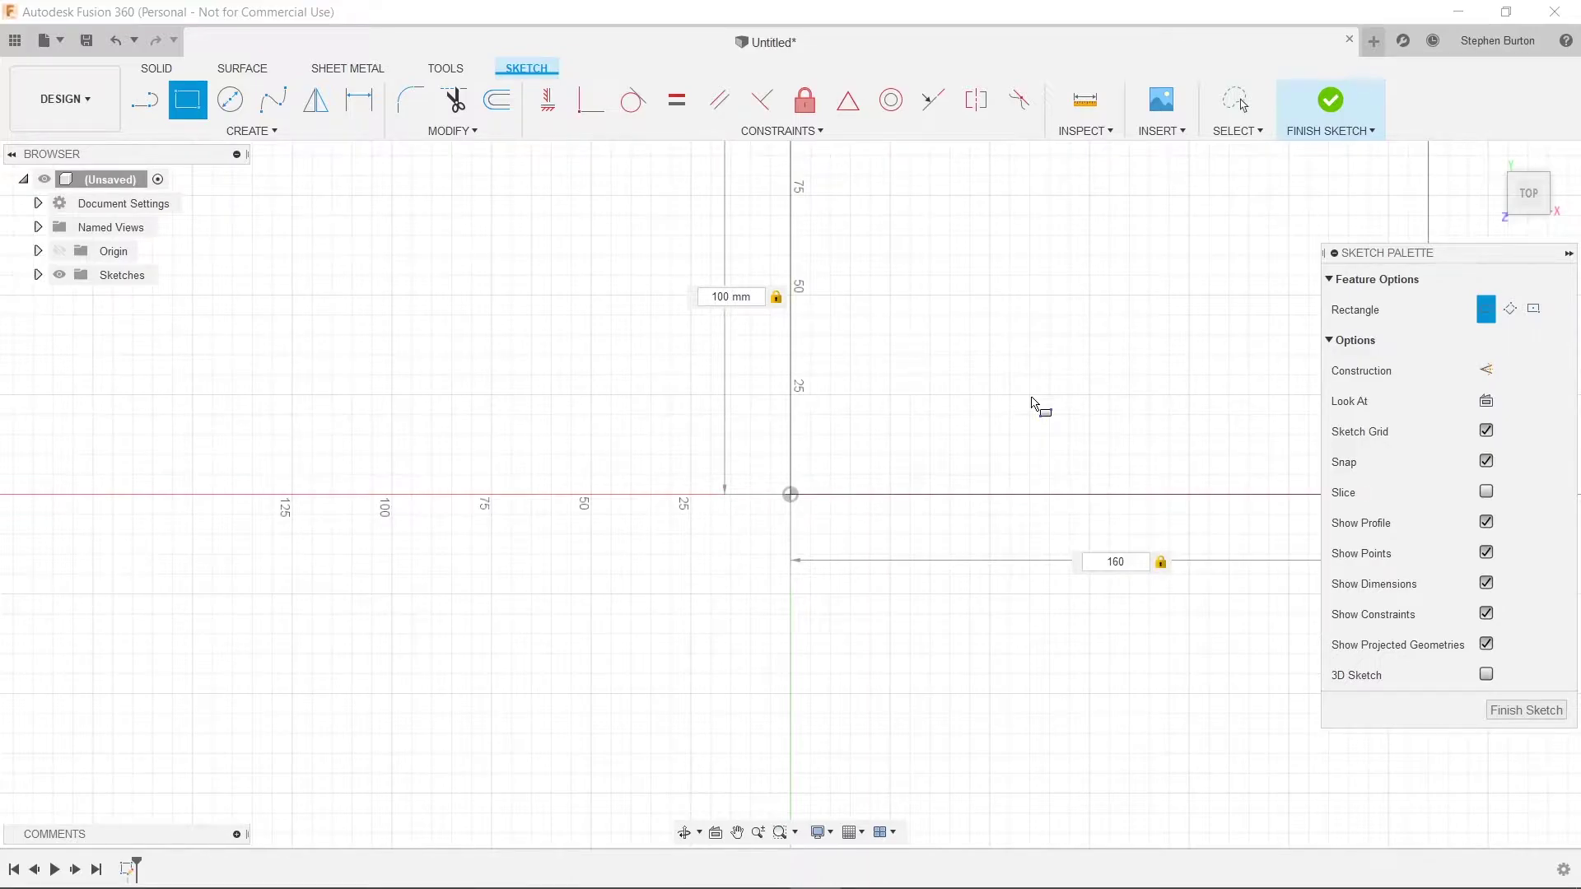
key("Return")
- Extrude the rectangle upward 24 mm as a new body using Press Pull
key("alt+Tab")
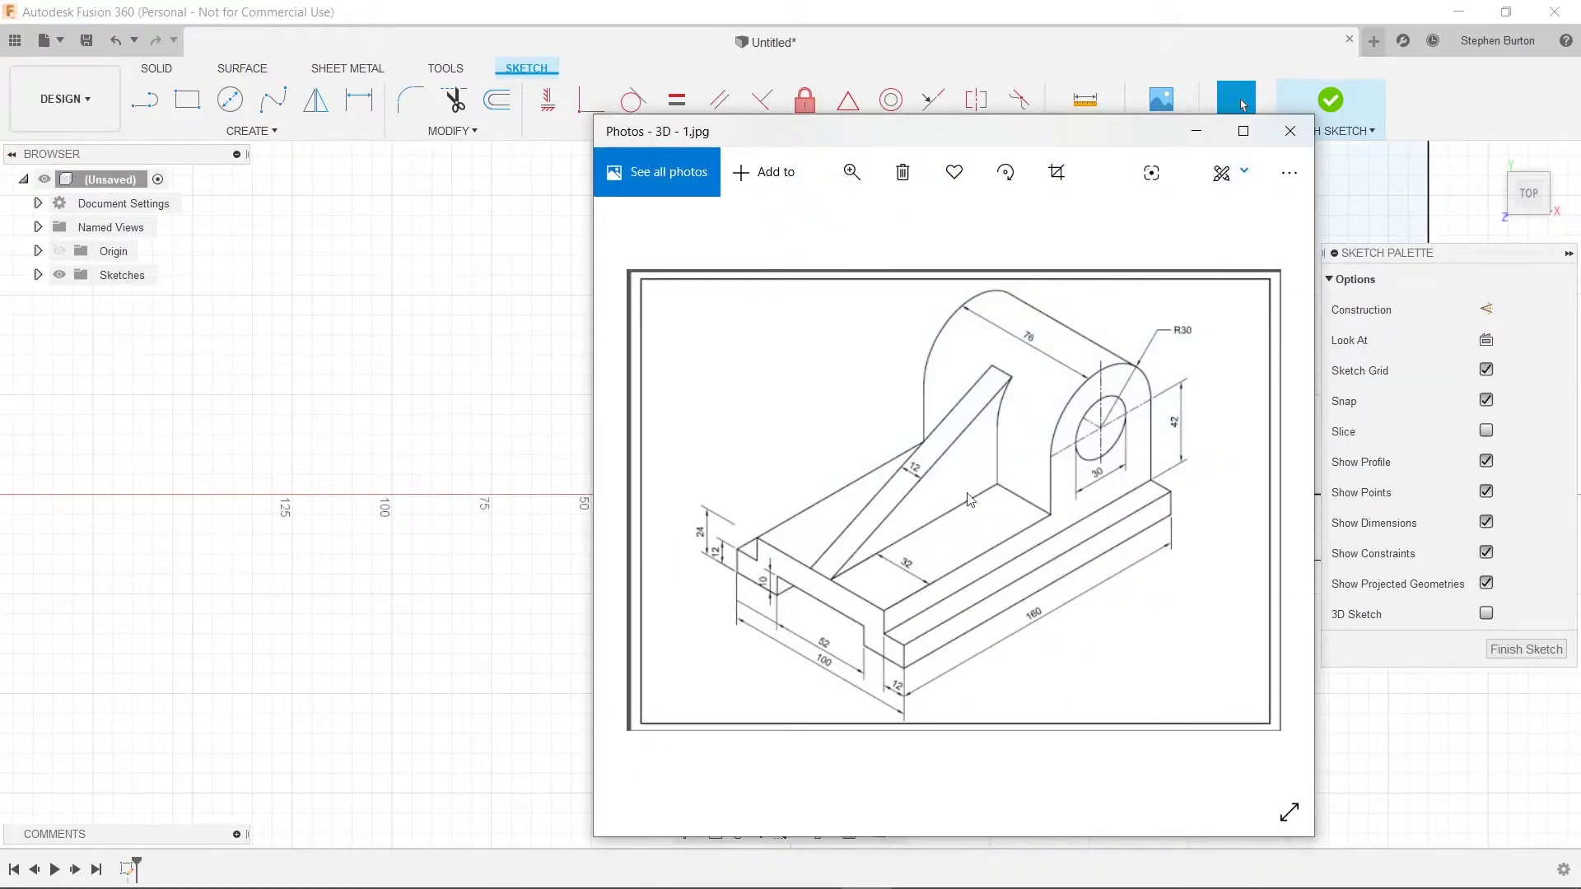
key("alt+Tab")
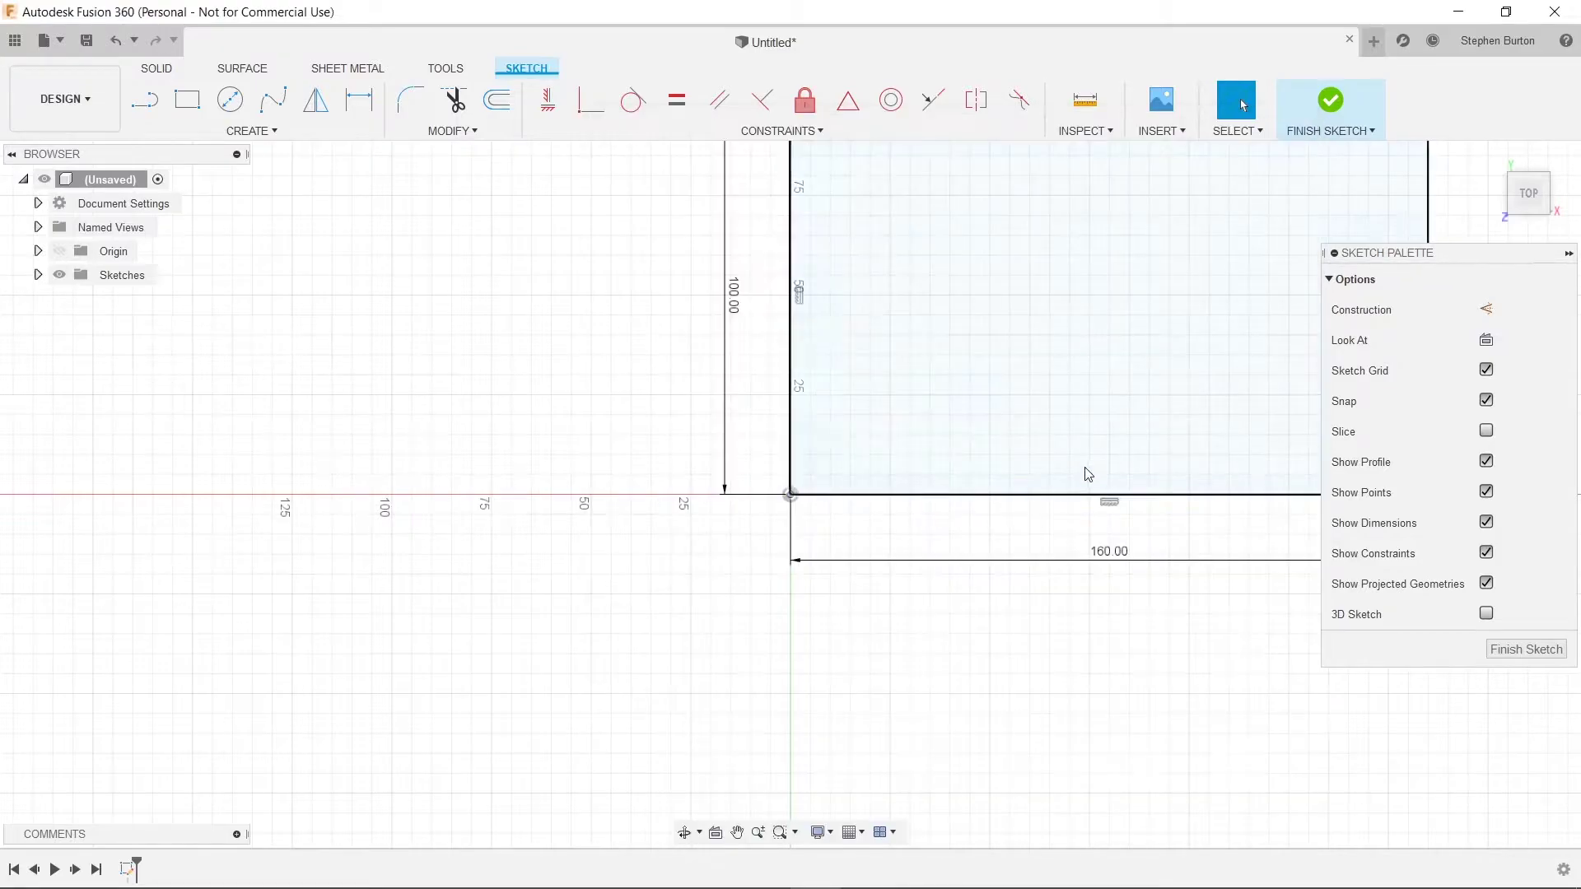
key("q")
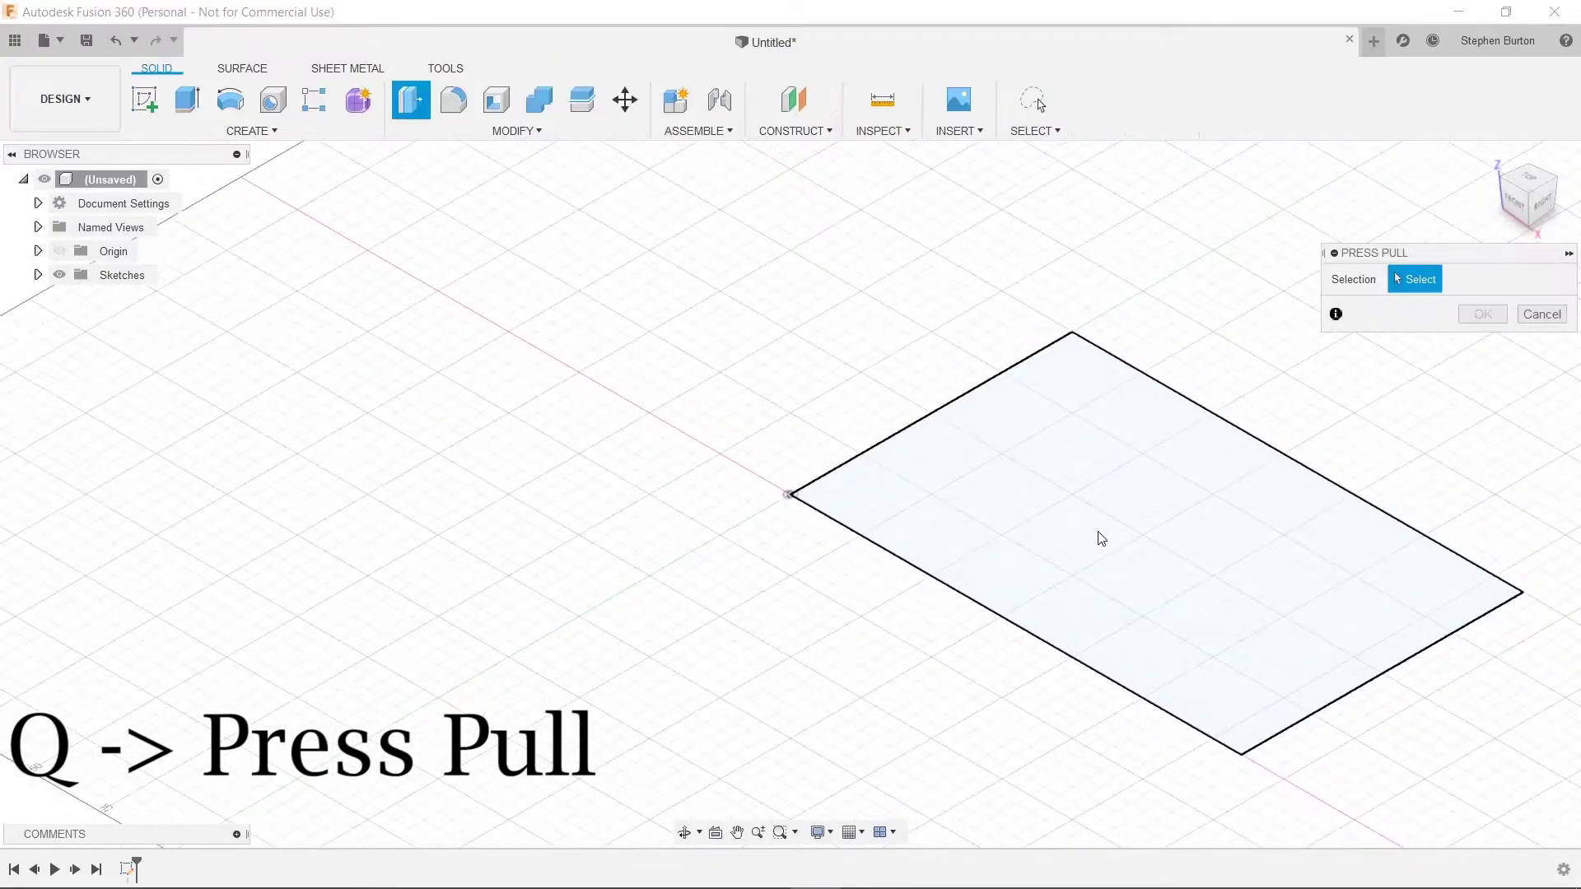
left_click(1098, 531)
type("24")
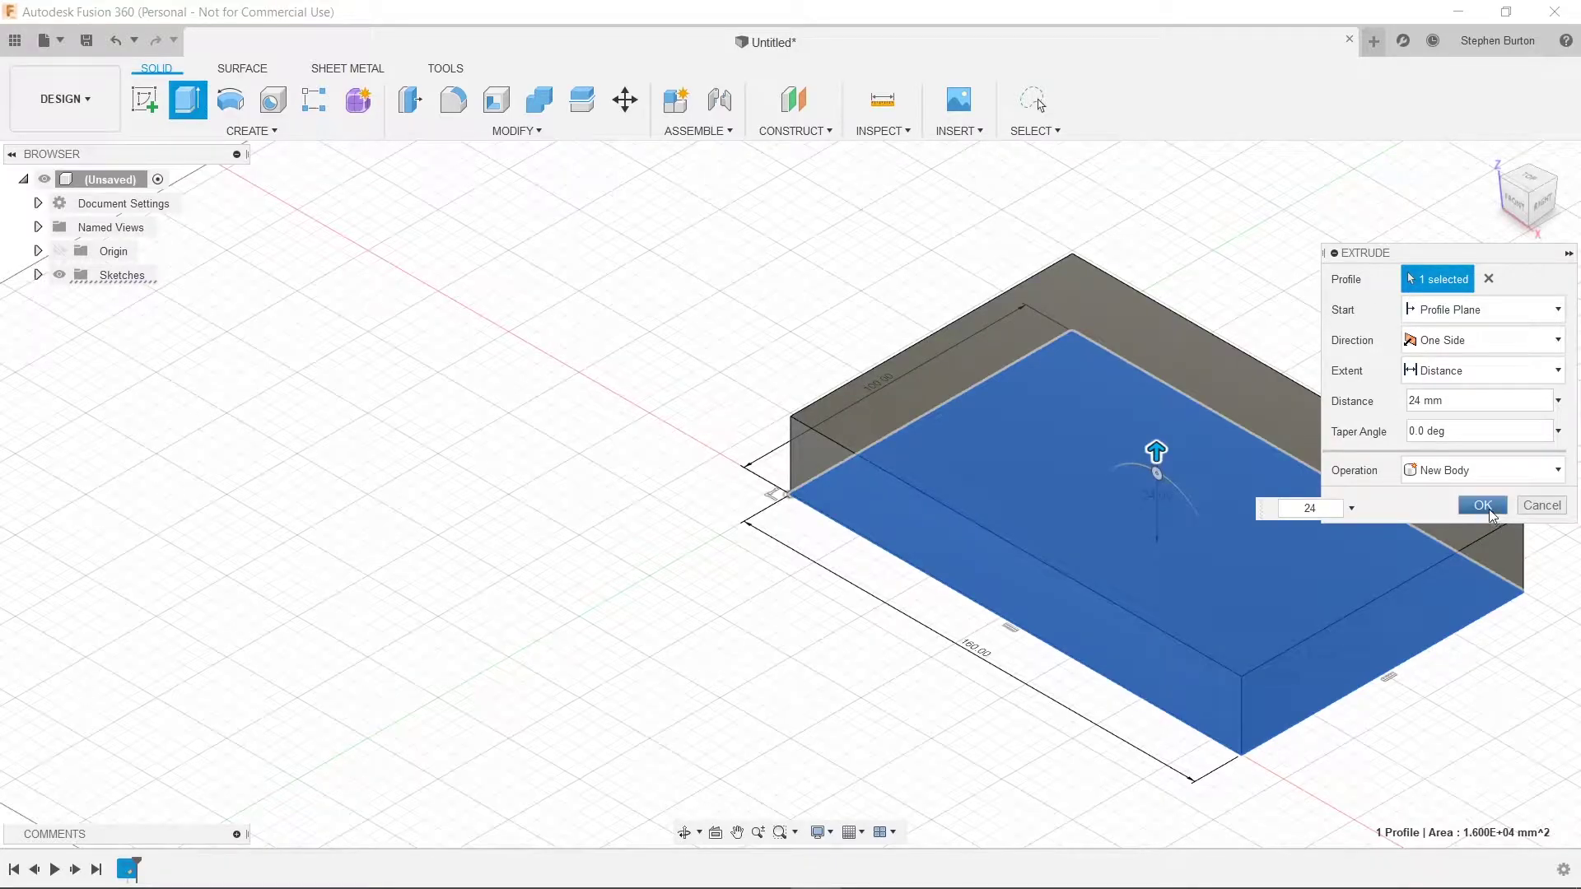
left_click(1483, 505)
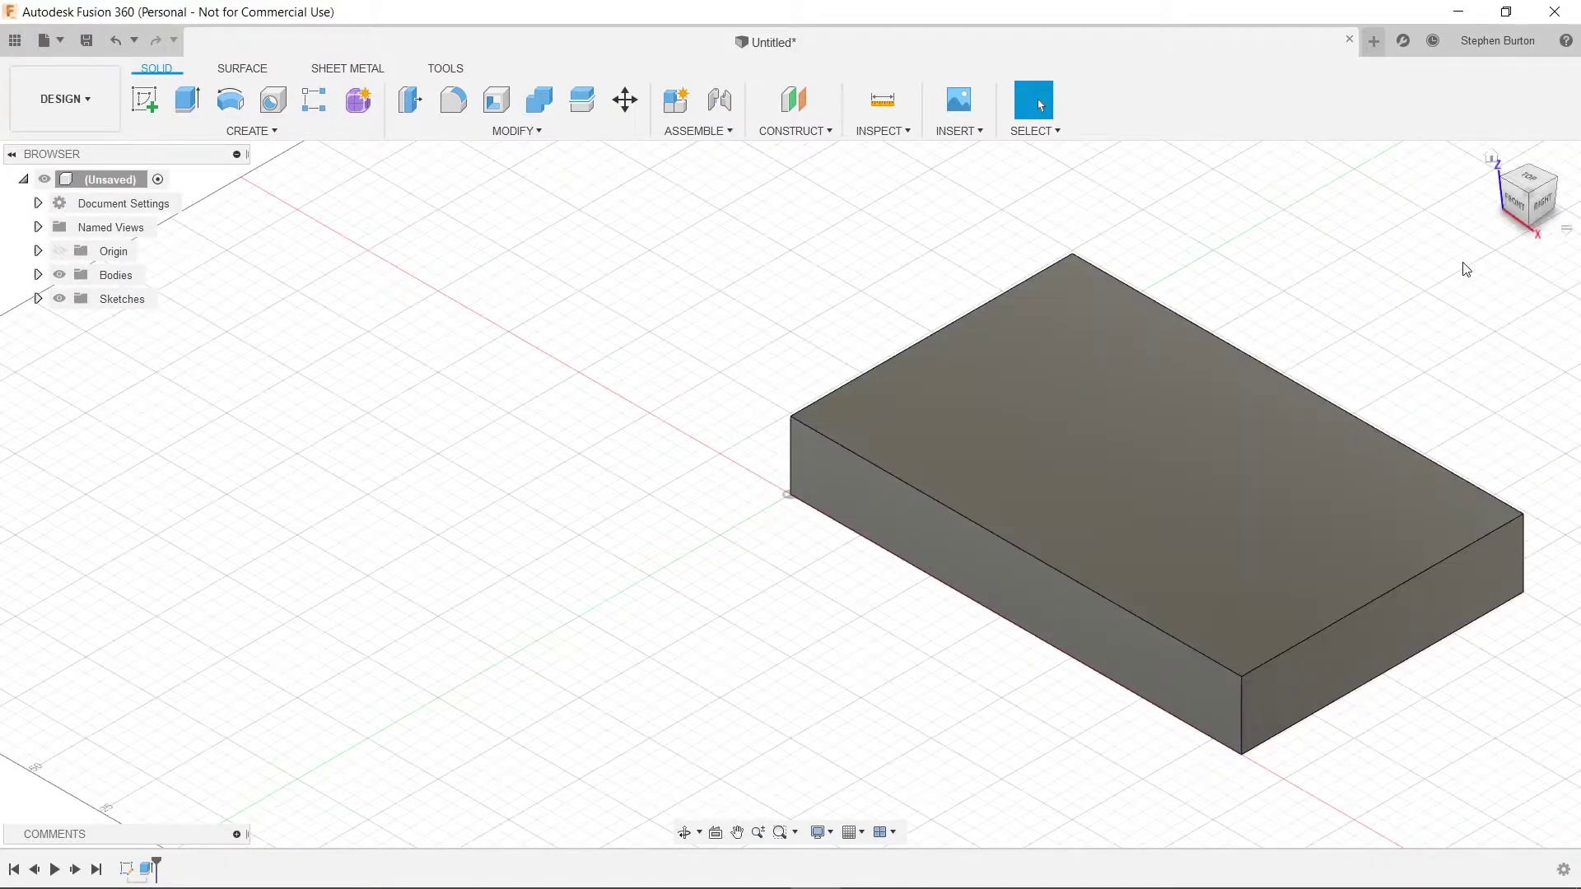
- Consult the reference drawing and start a sketch on the block's 100 mm wide end face at the origin side
mouse_move(1516, 206)
left_mouse_down()
mouse_move(8, 202)
mouse_move(165, 203)
left_mouse_up()
left_click_drag(1446, 238, 1505, 197)
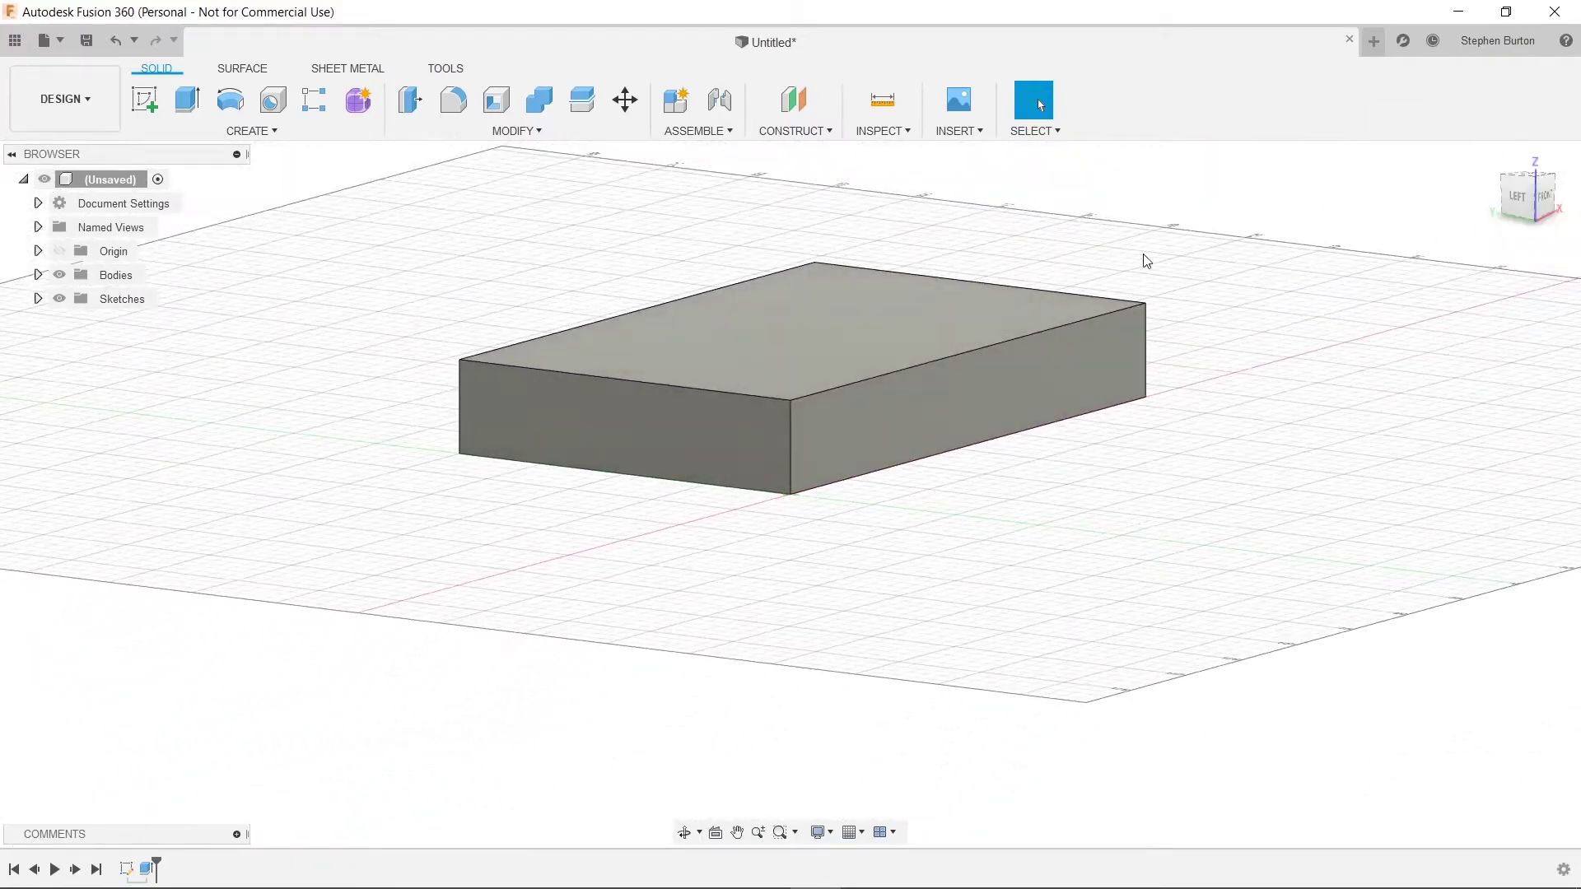
middle_click_drag(1146, 260, 1125, 413)
key("alt+Tab")
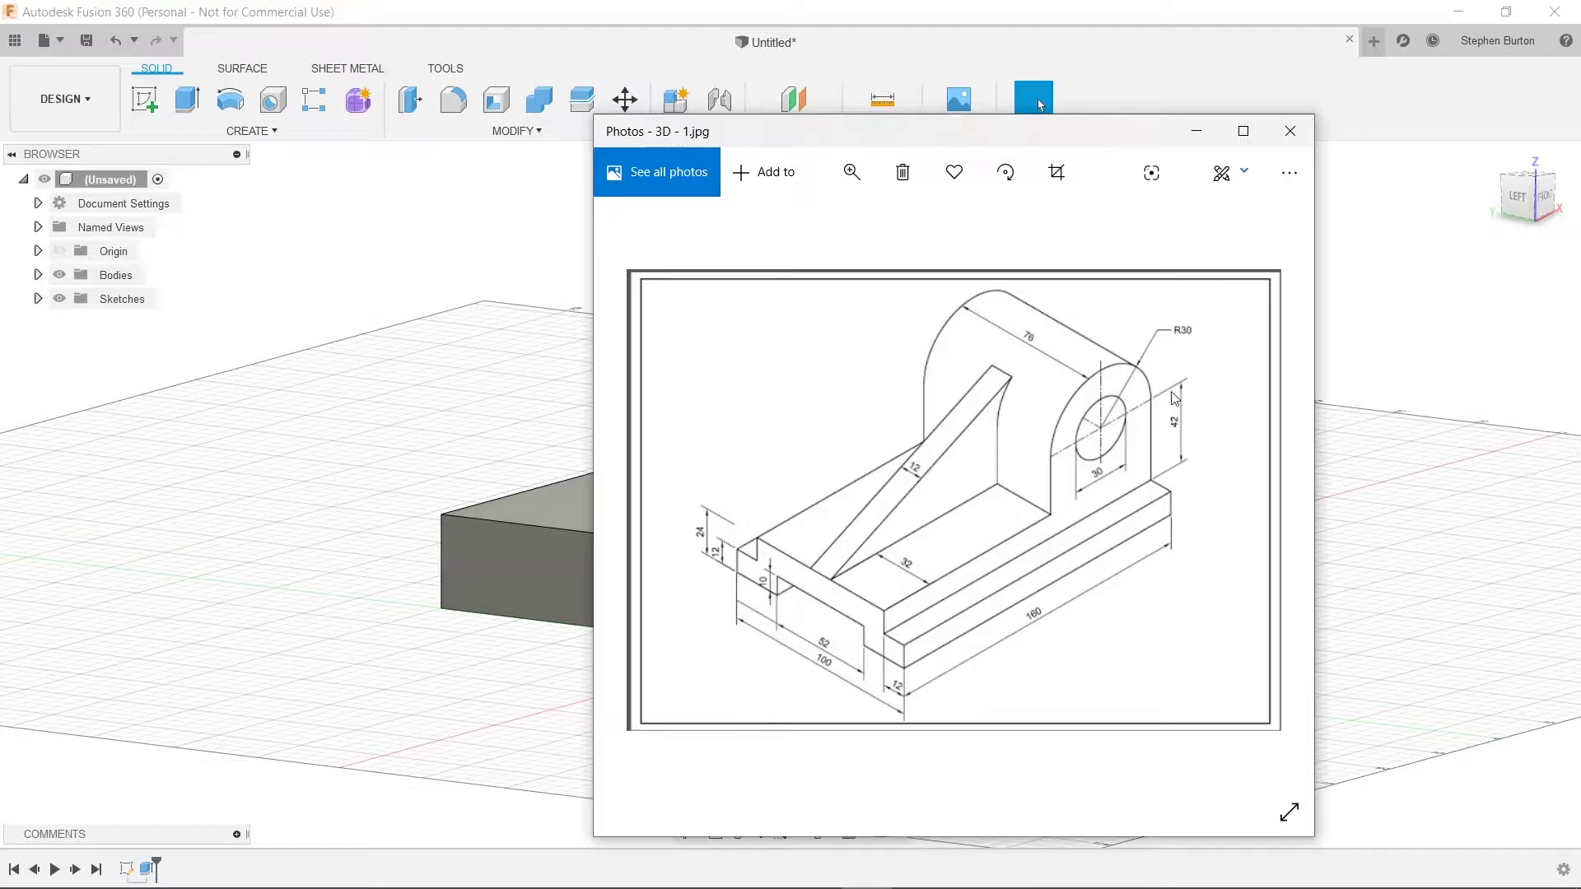
left_click(1199, 132)
left_click(160, 125)
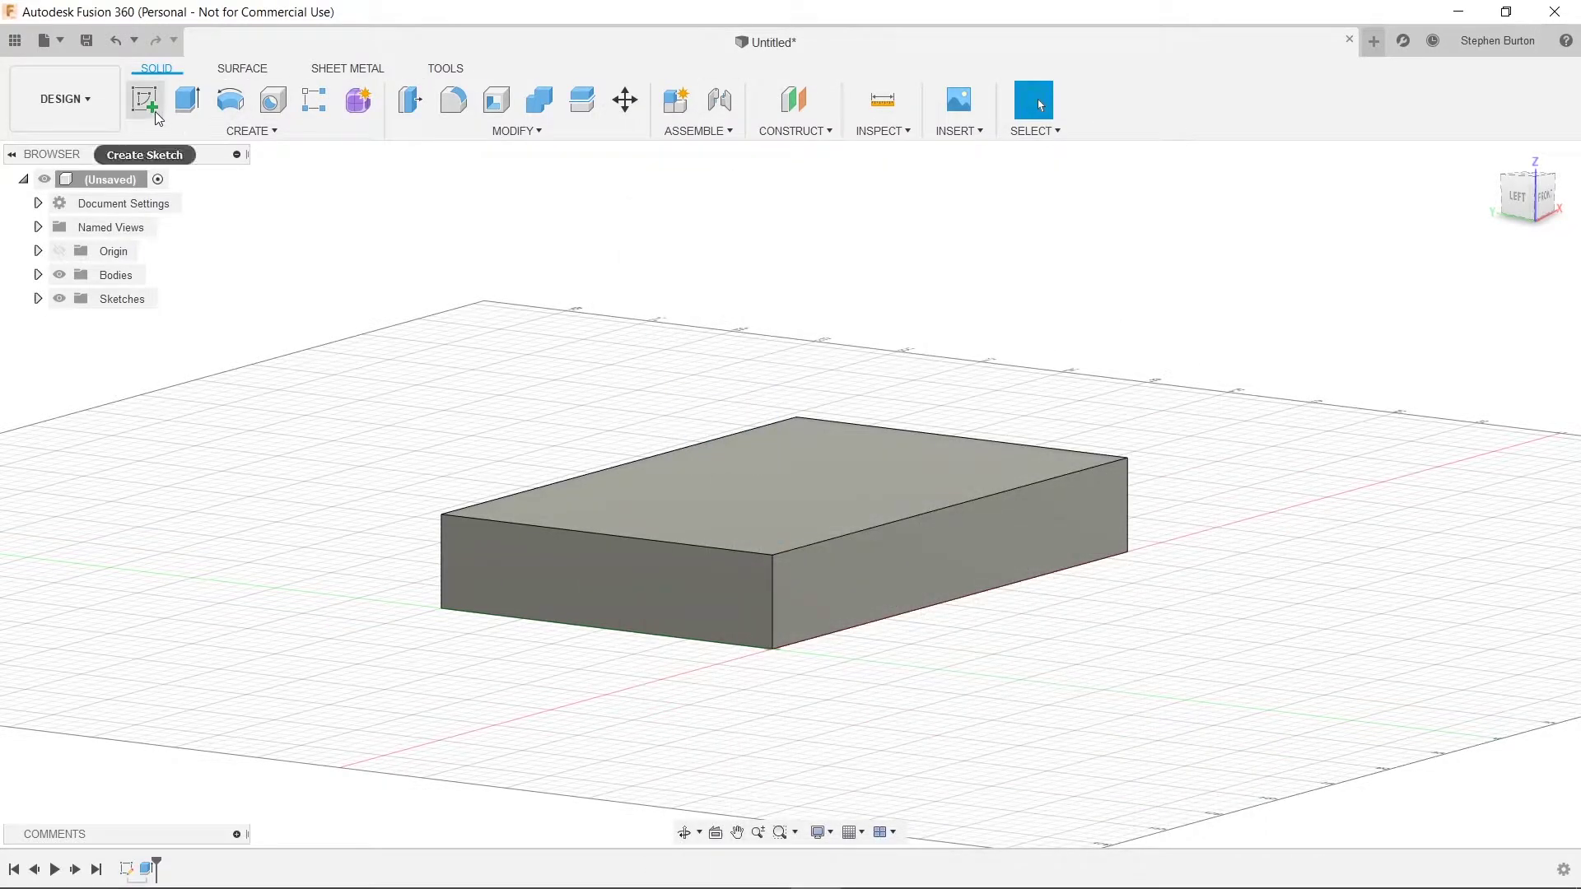
left_click(517, 550)
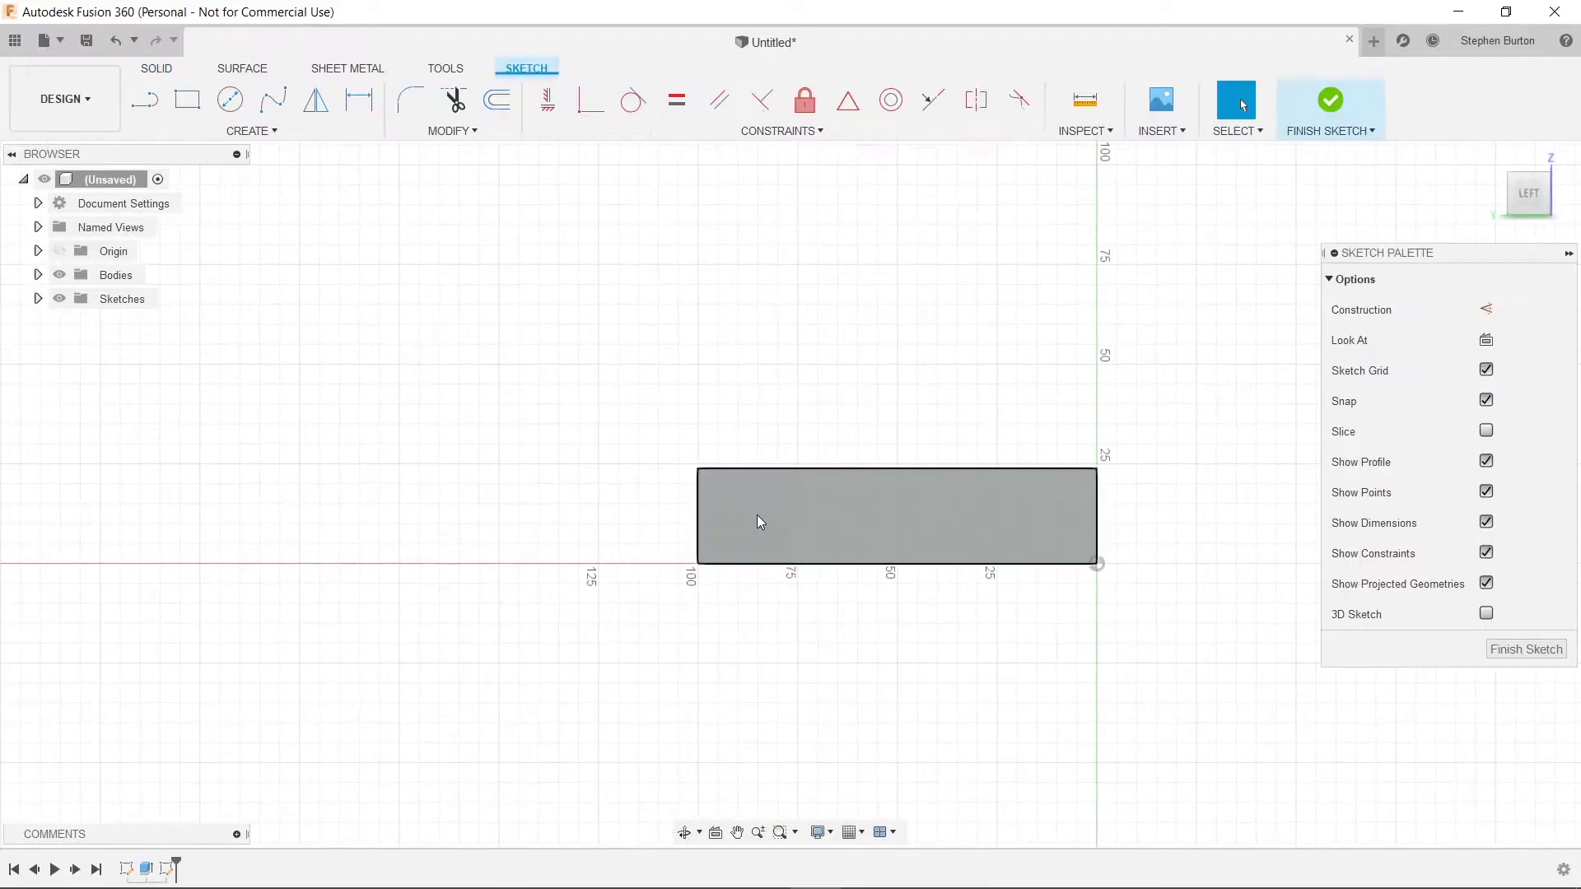
- Draw a 12 × 12 mm square inward from the end face's upper corner farthest from the origin
left_click(187, 100)
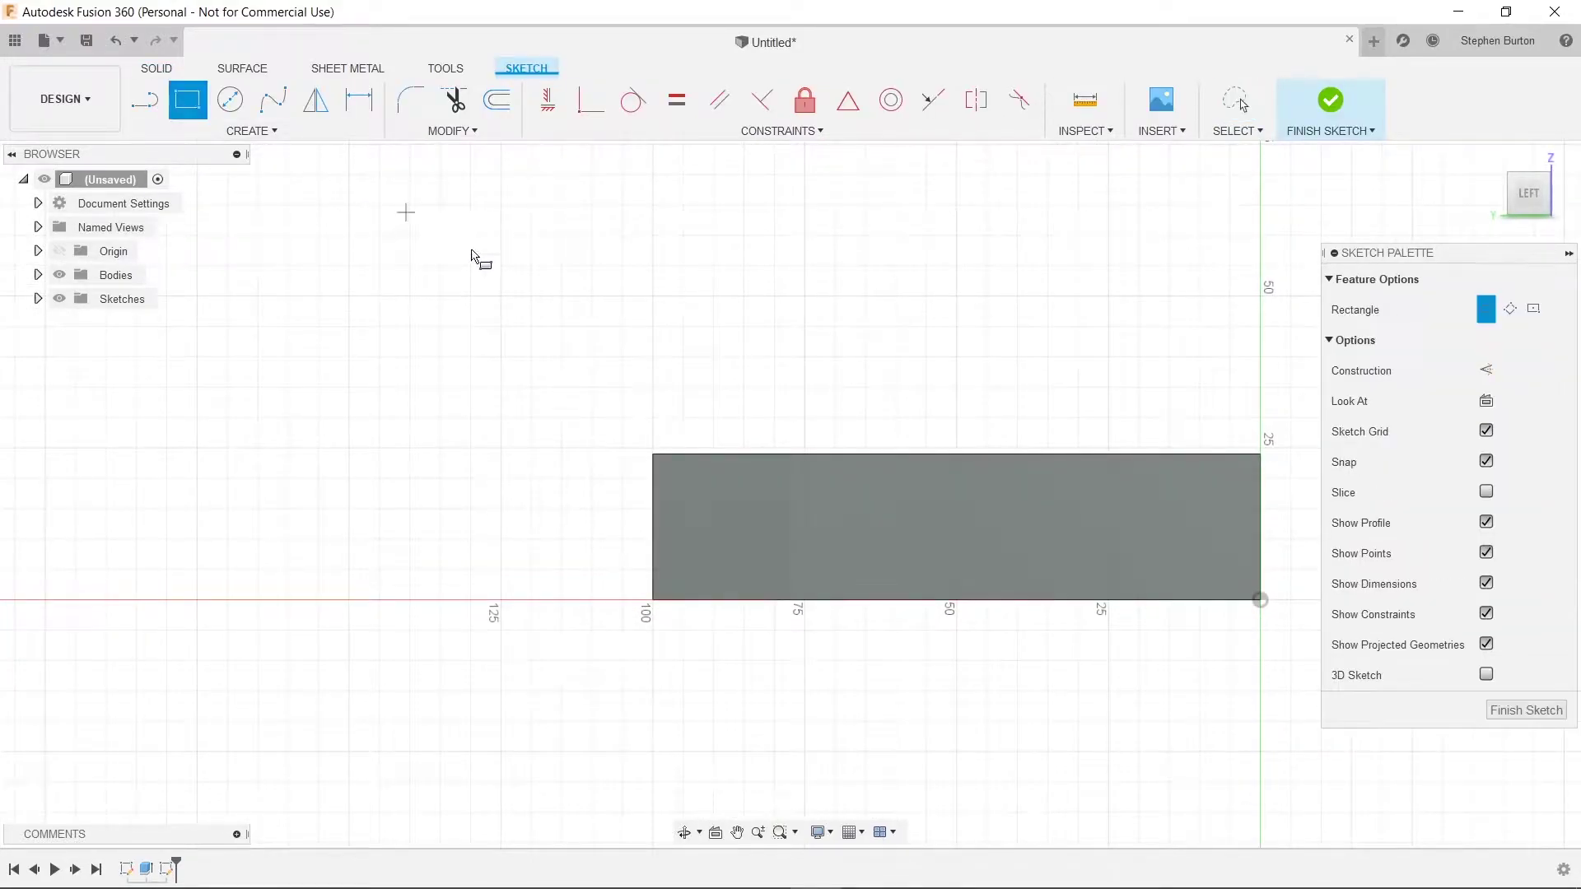
left_click(654, 454)
type("12")
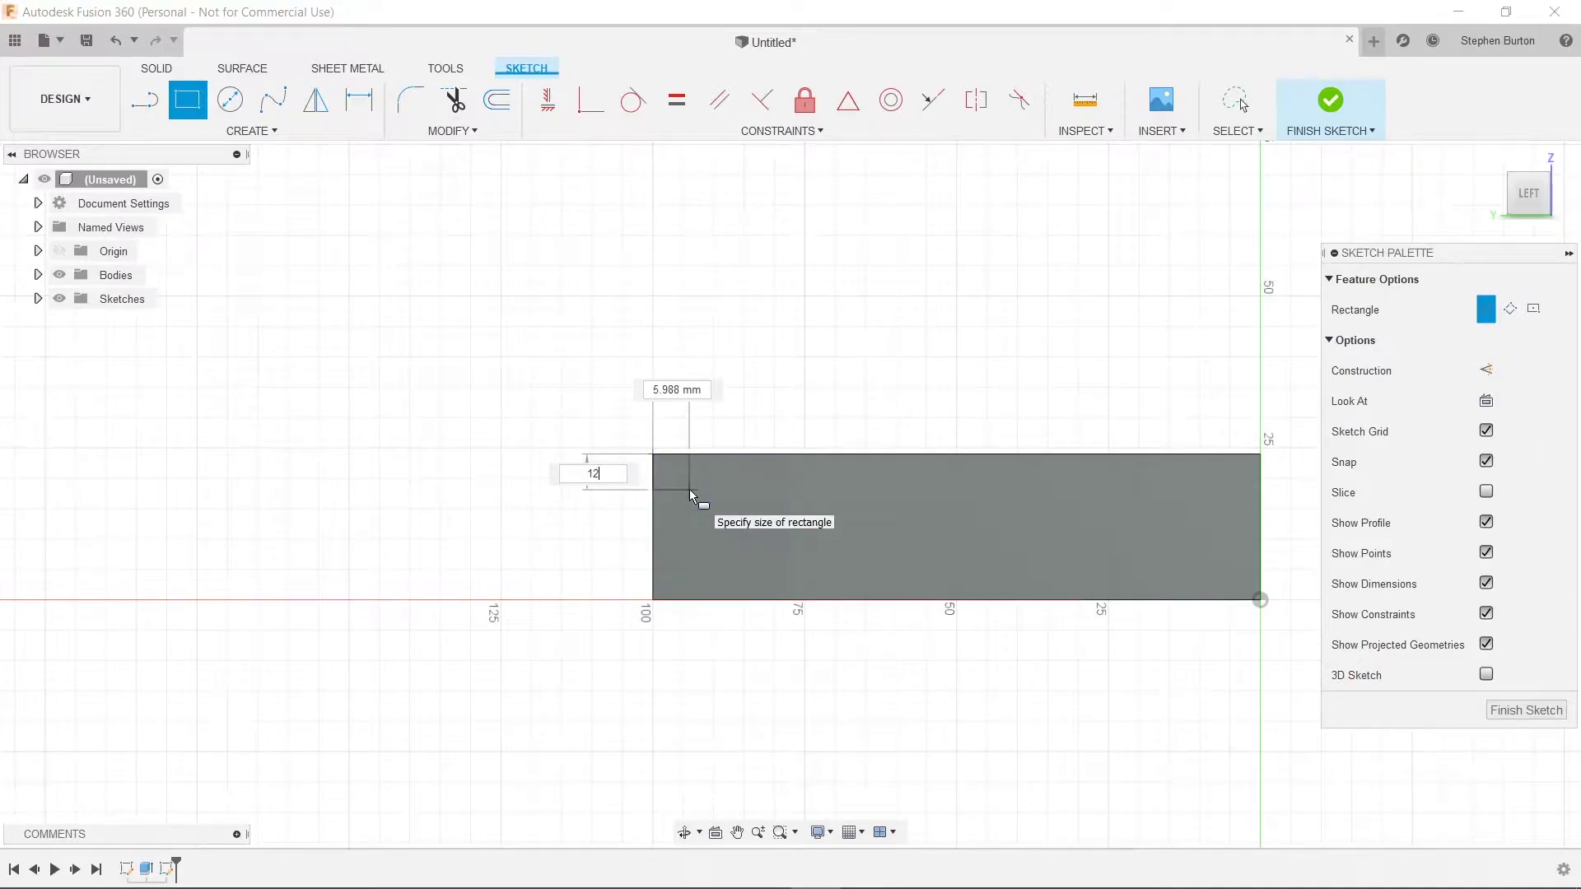
key("Tab")
type("12")
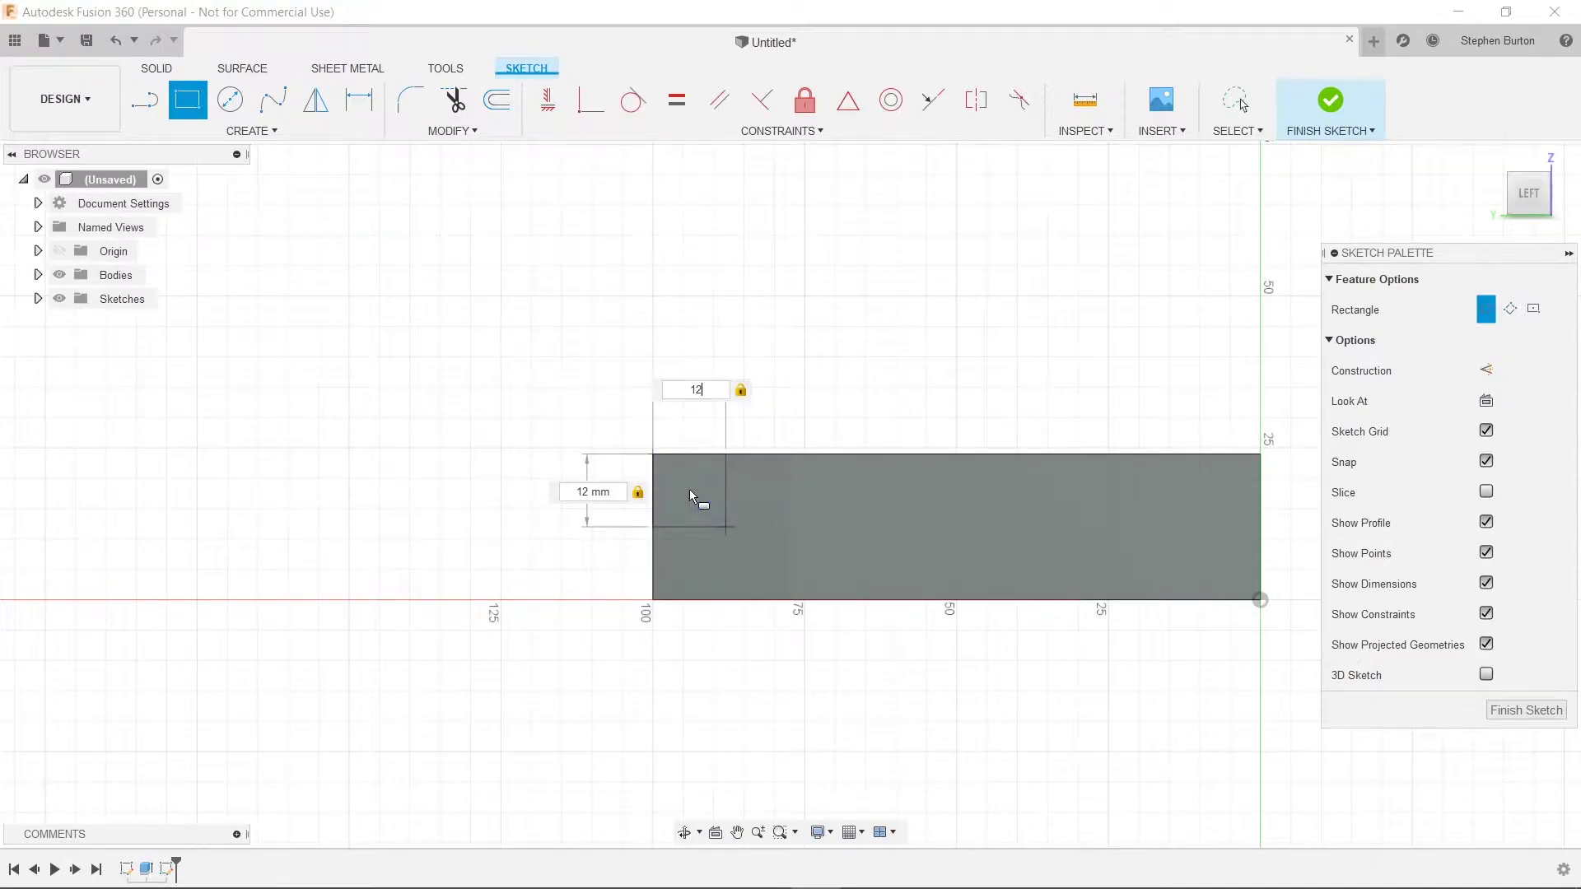
key("Return")
key("Escape")
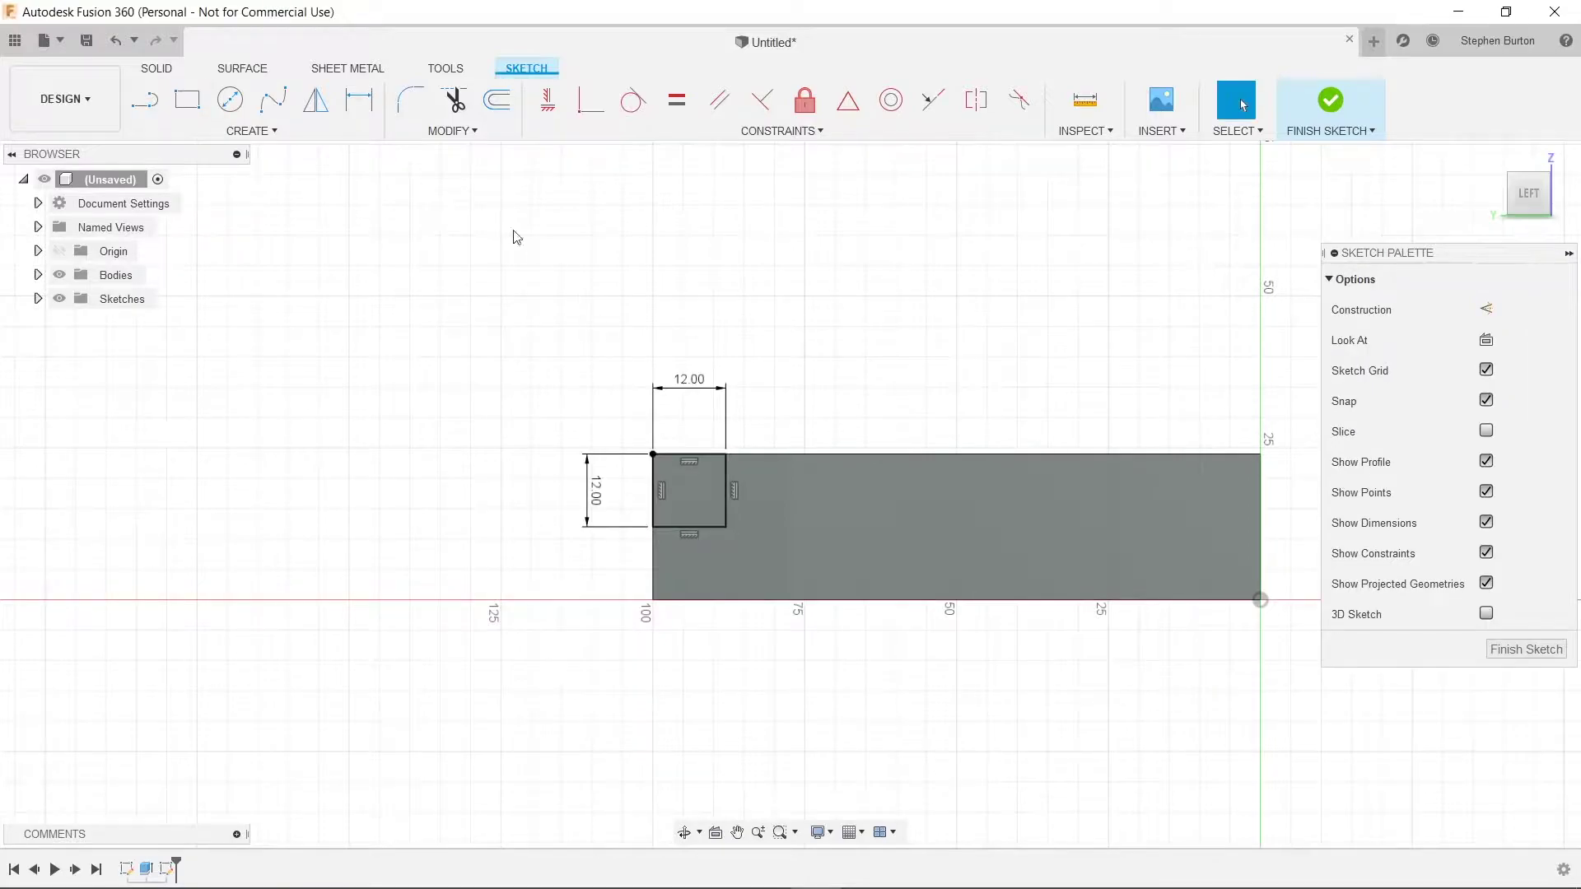
- Draw a second 12 × 12 mm square inward from the end face's upper corner above the origin
left_click(191, 111)
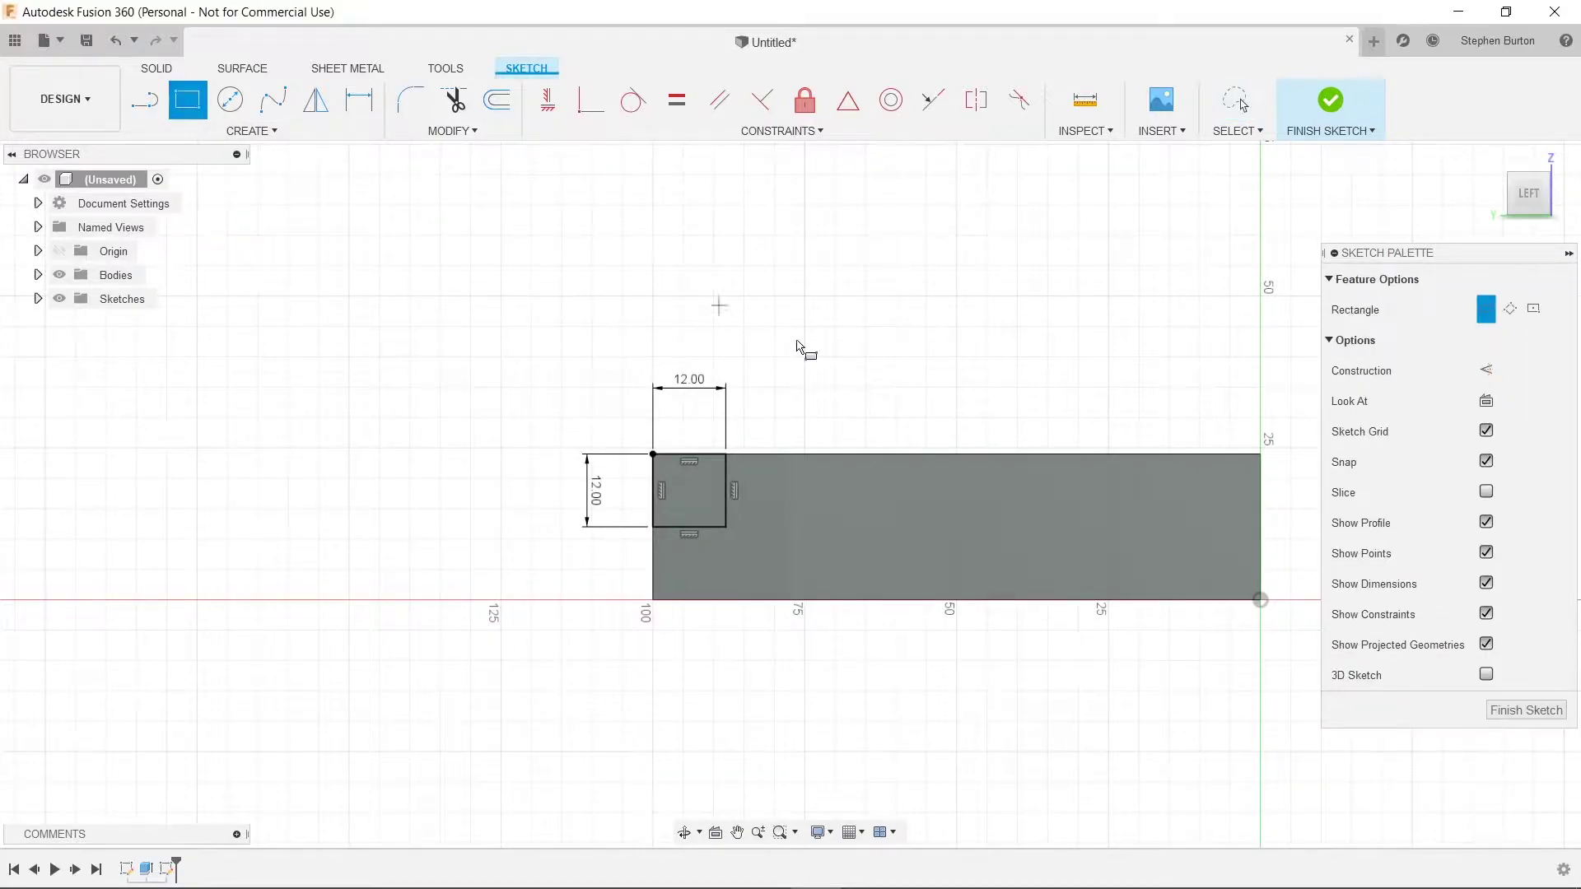
left_click(1260, 455)
type("12")
key("Tab")
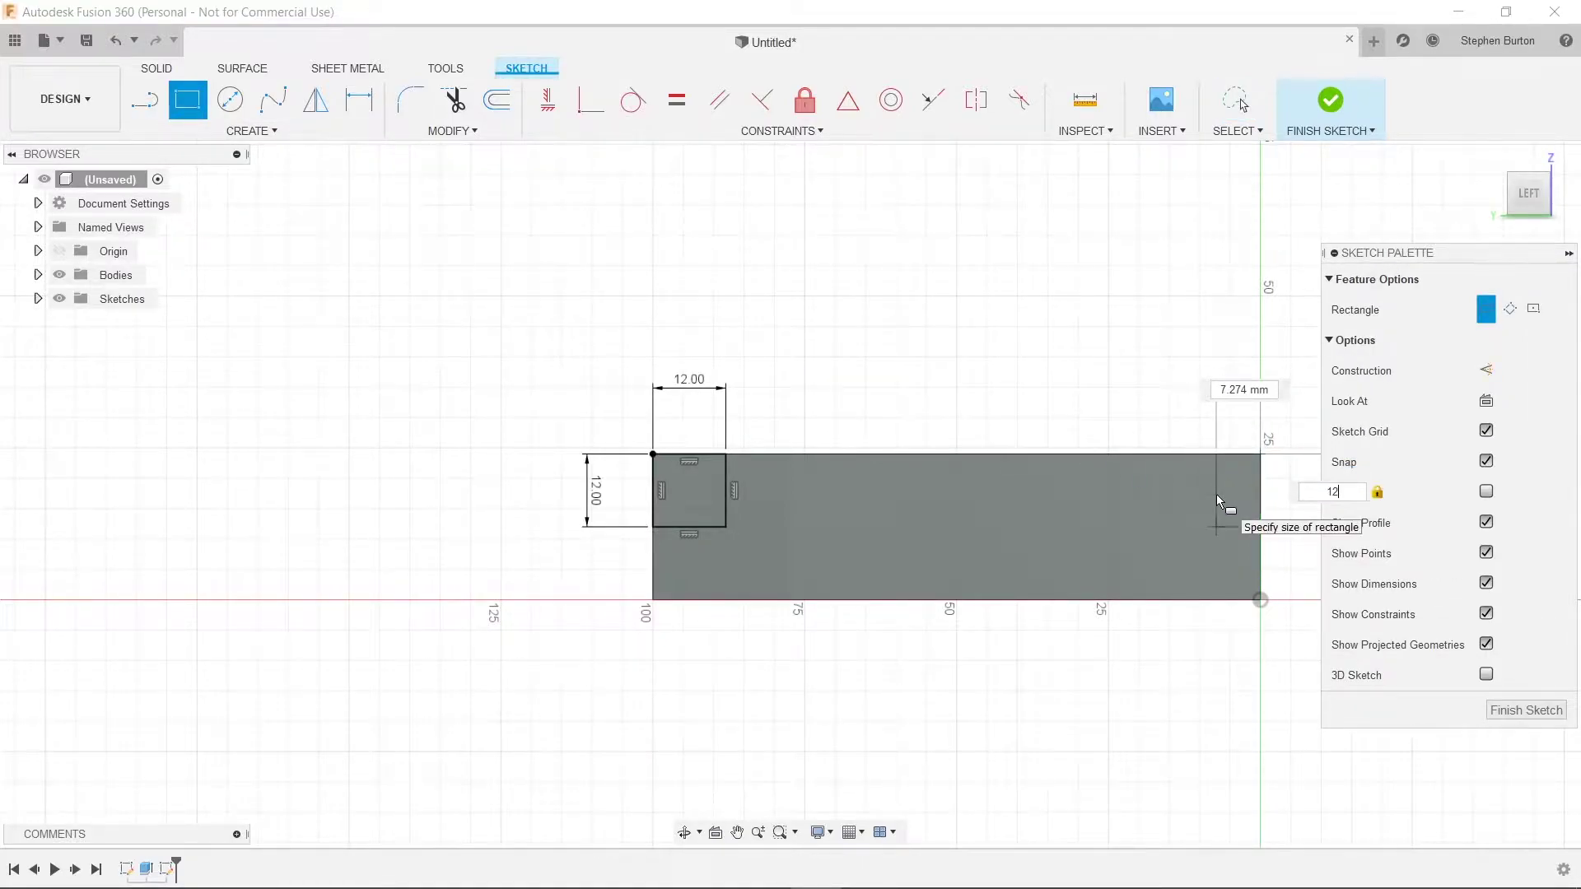
type("12")
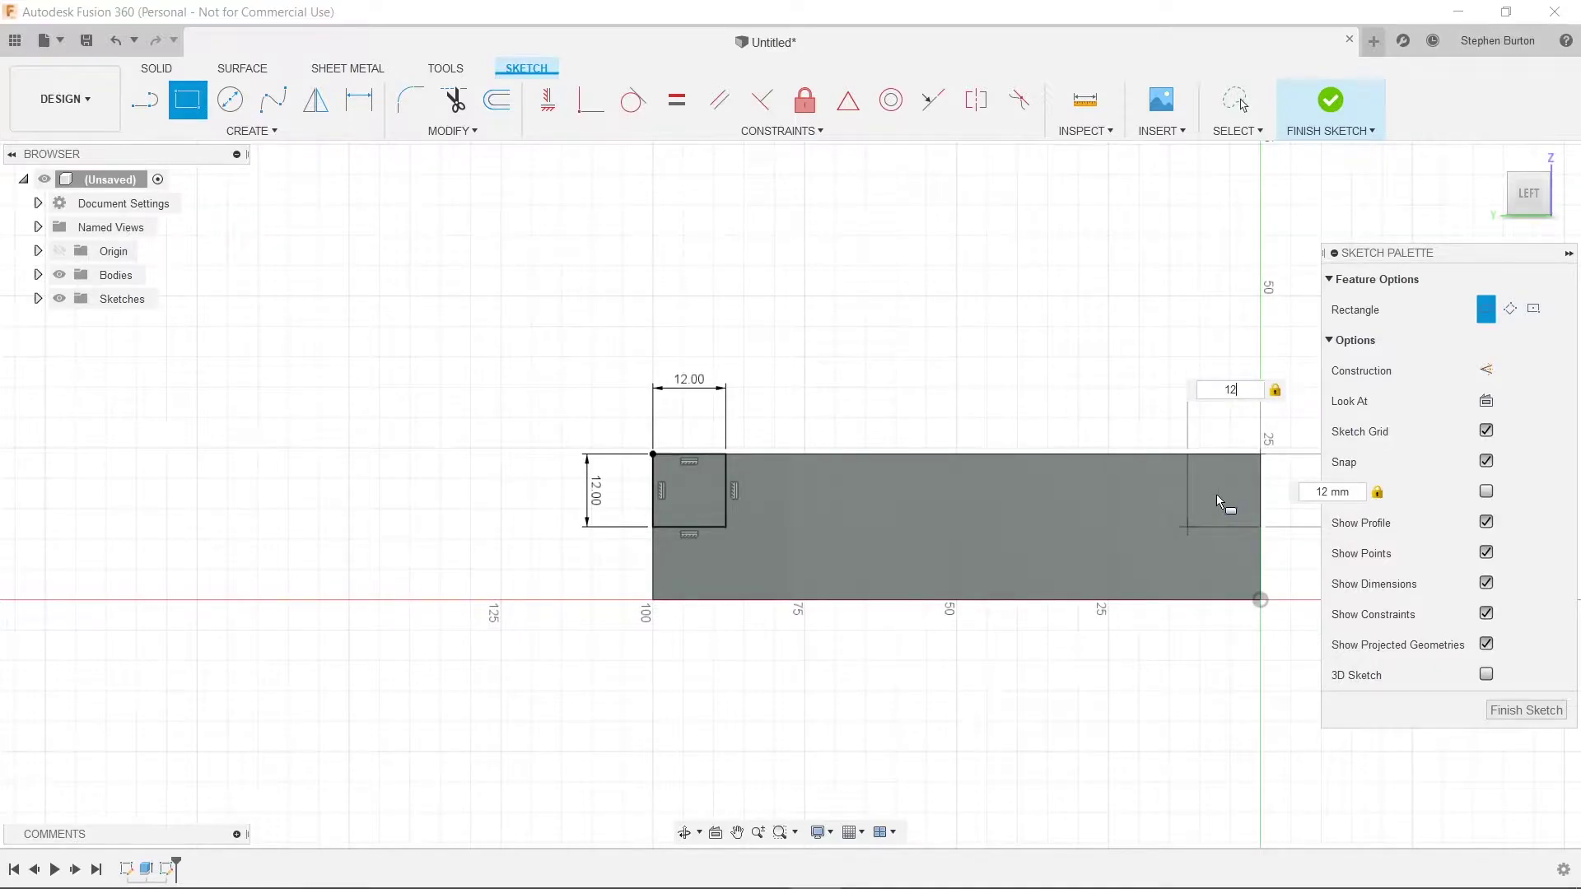
key("Return")
key("Escape")
- Draw a center rectangle 52 mm wide and 20 mm high, centred on the midpoint of the end face's bottom edge
key("alt+Tab")
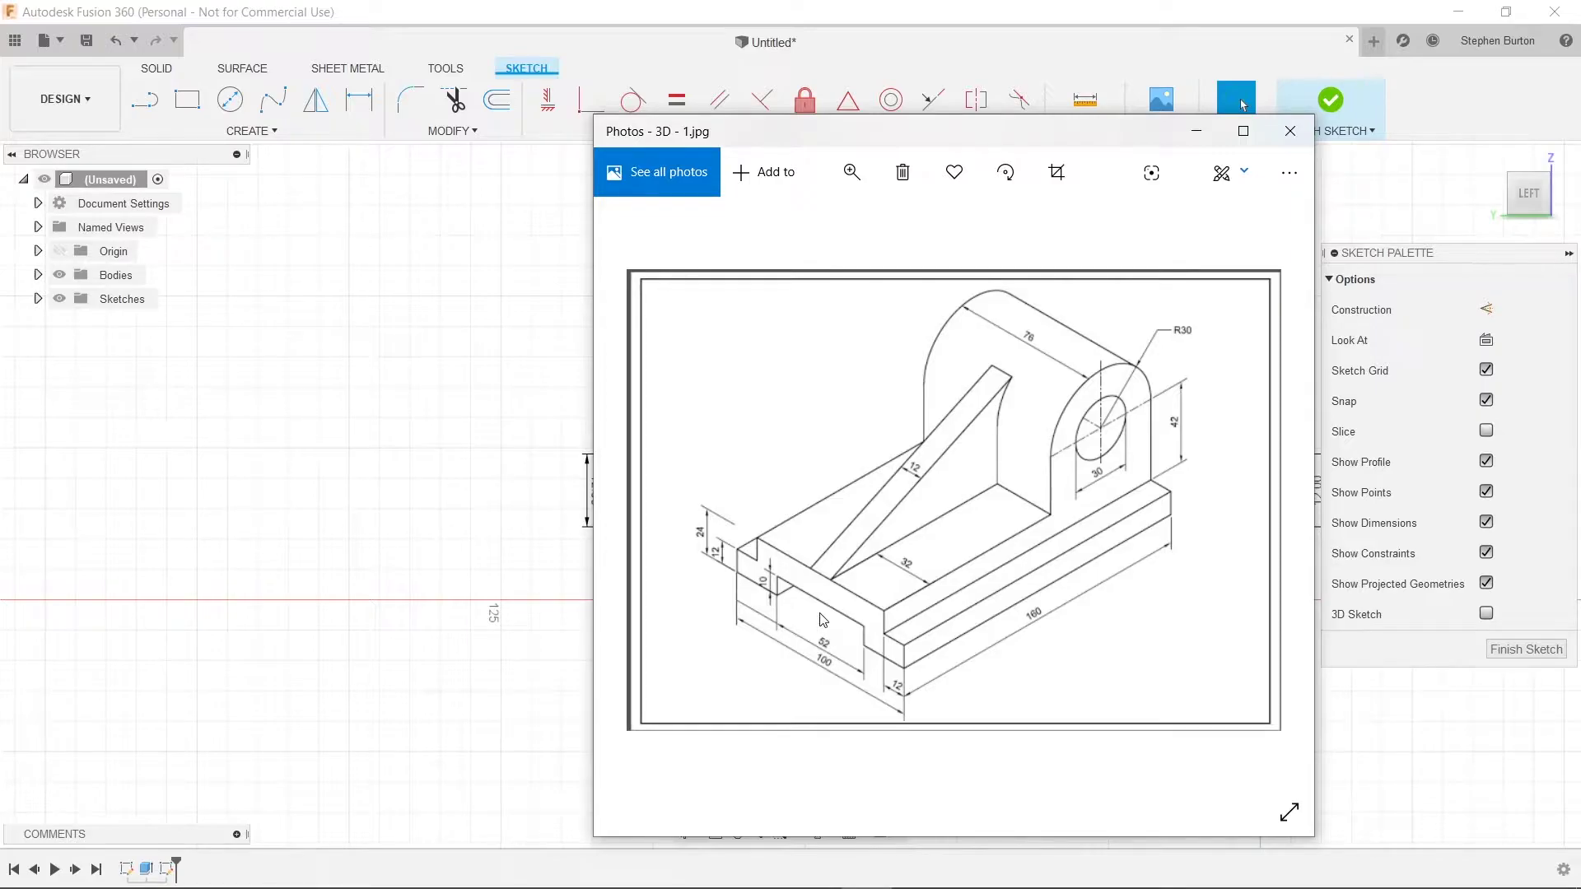
left_click(1196, 131)
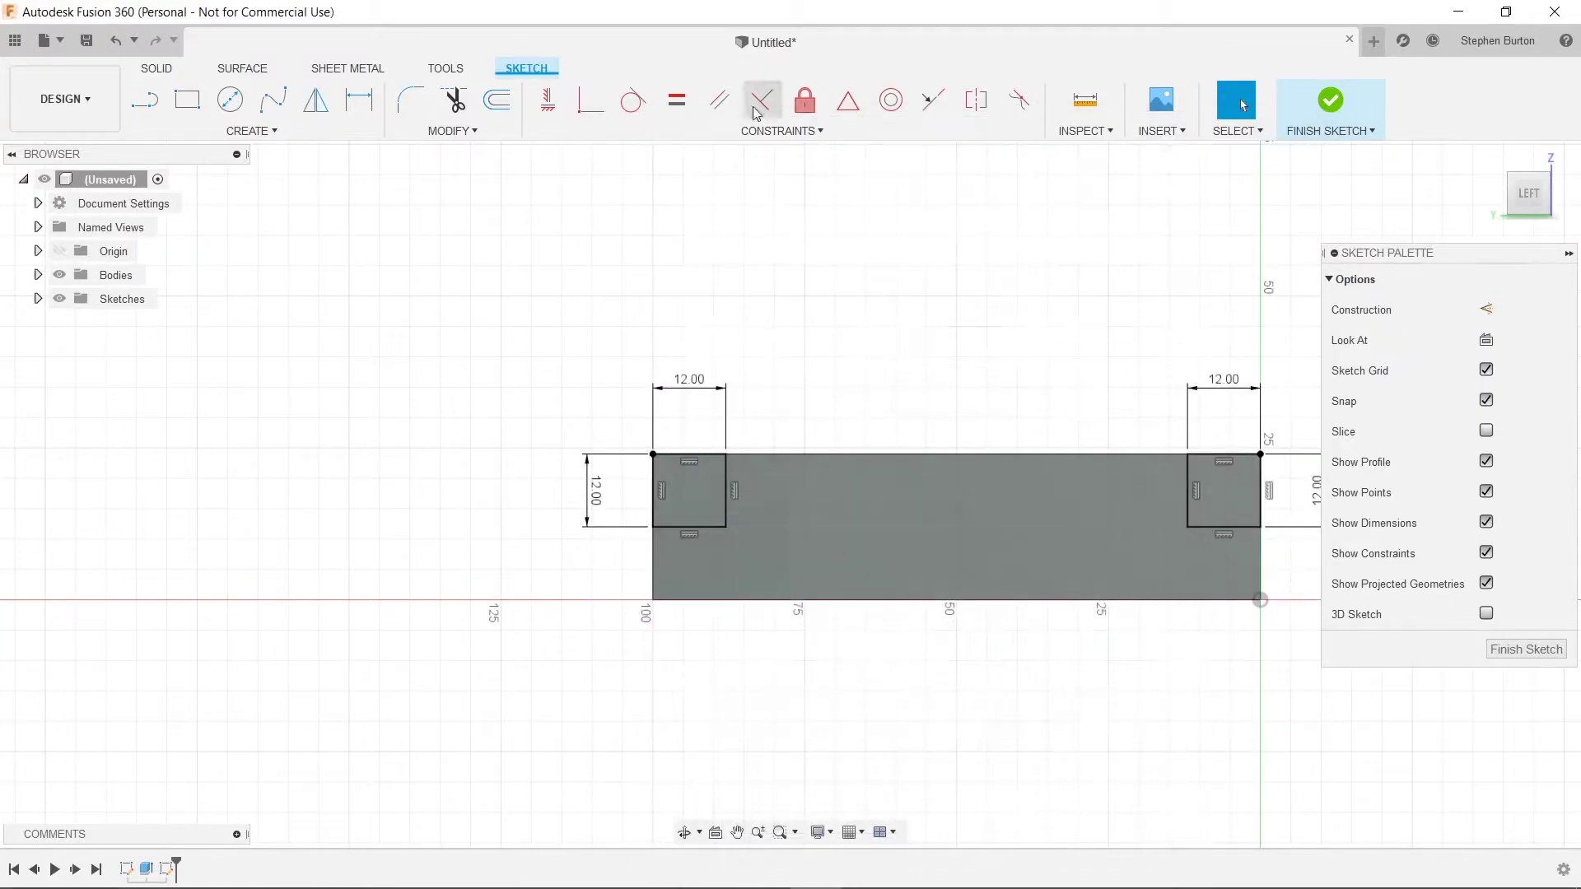
left_click(252, 130)
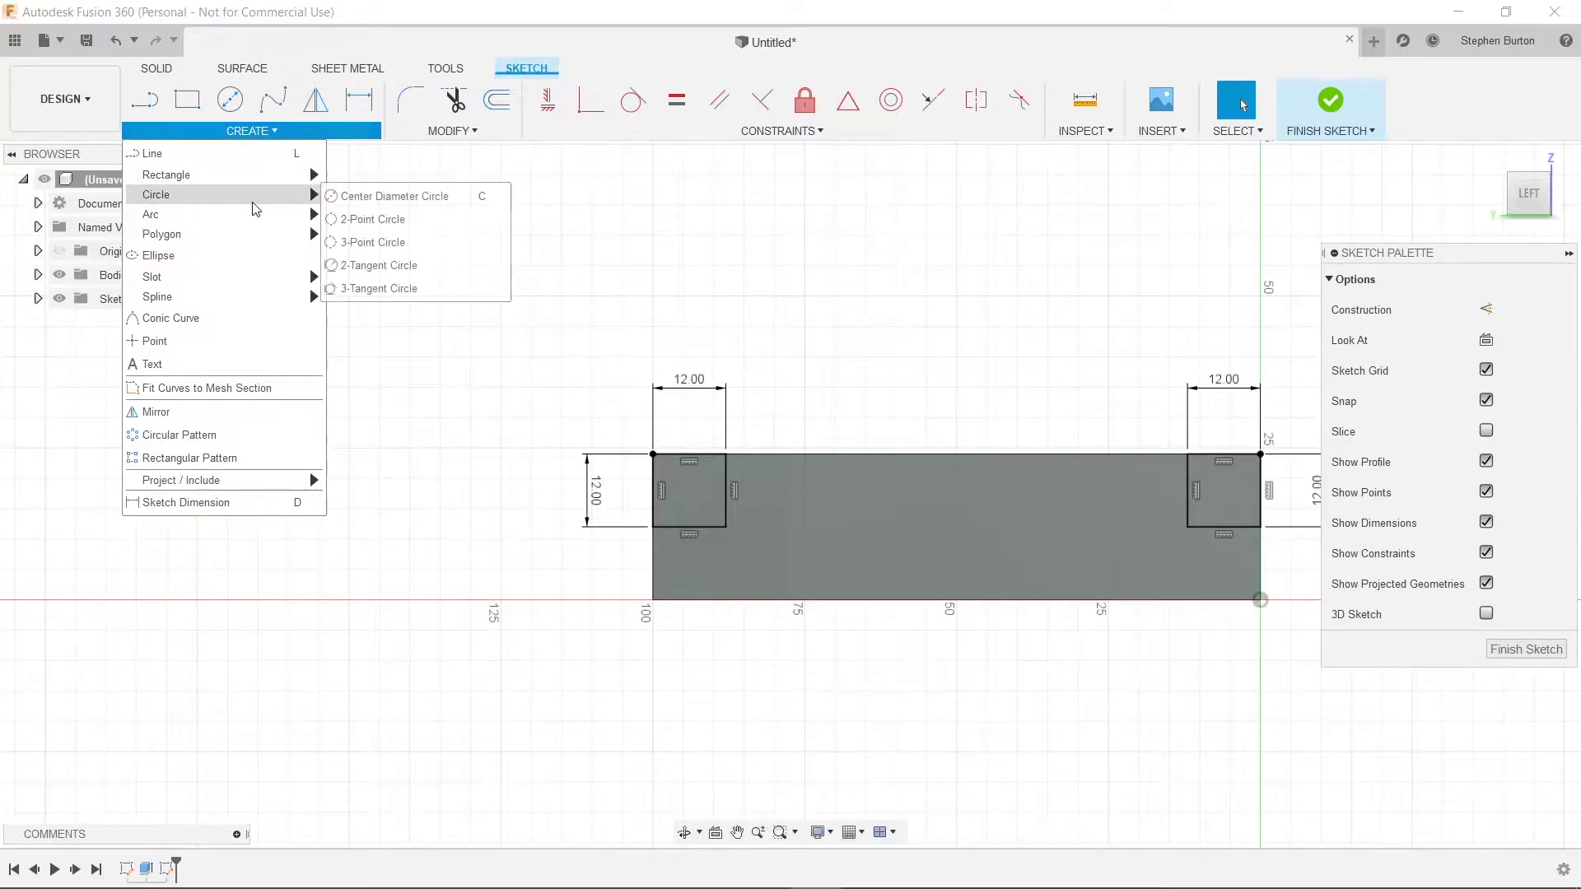
mouse_move(244, 179)
left_click(385, 221)
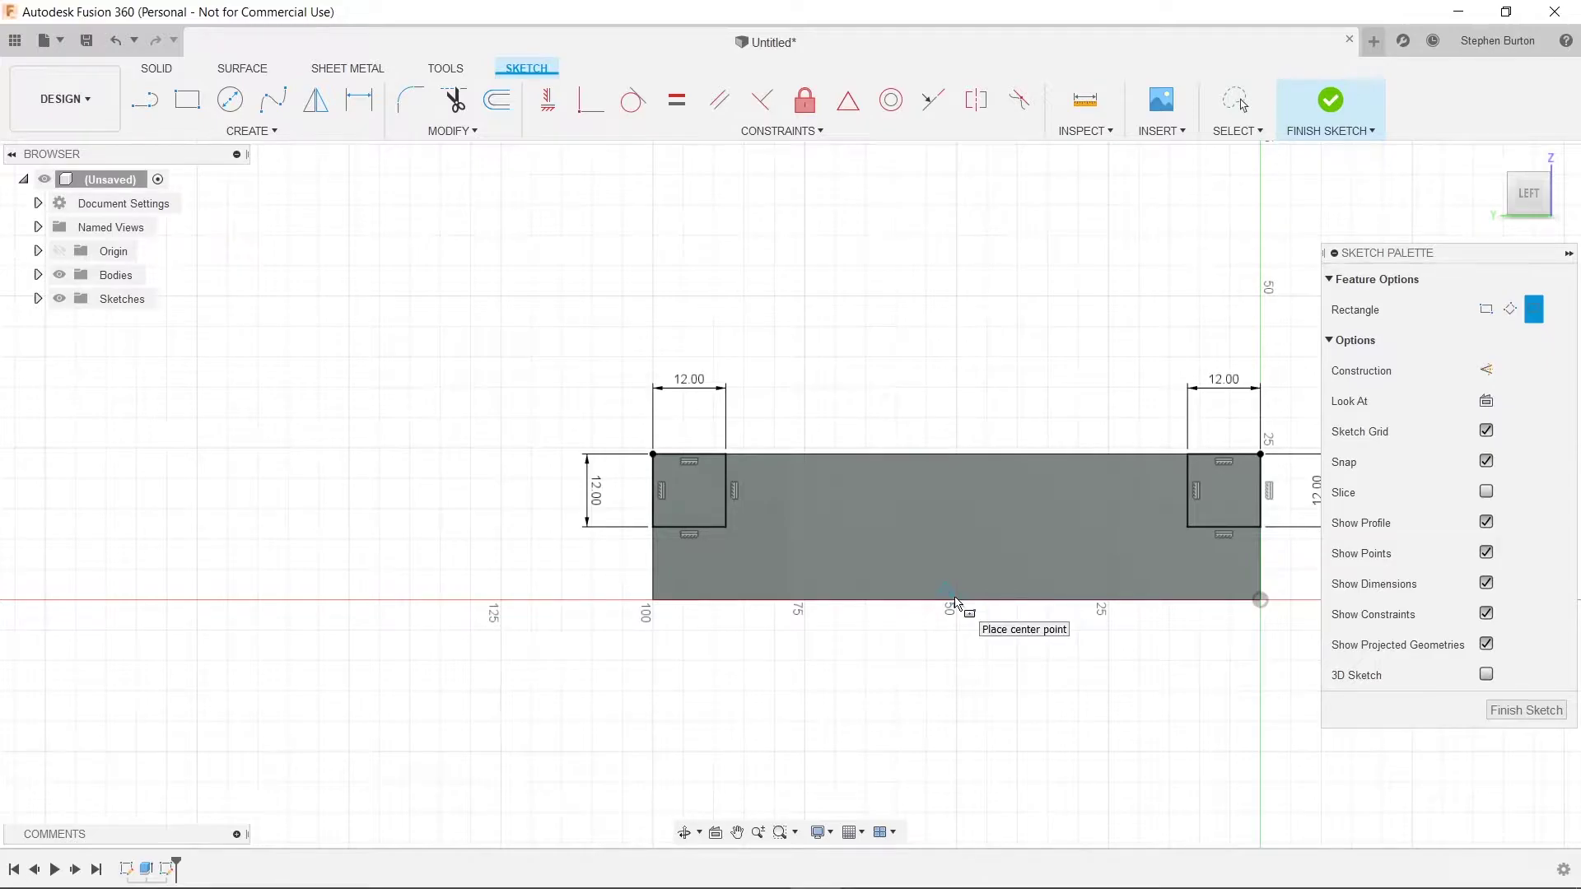
left_click(955, 599)
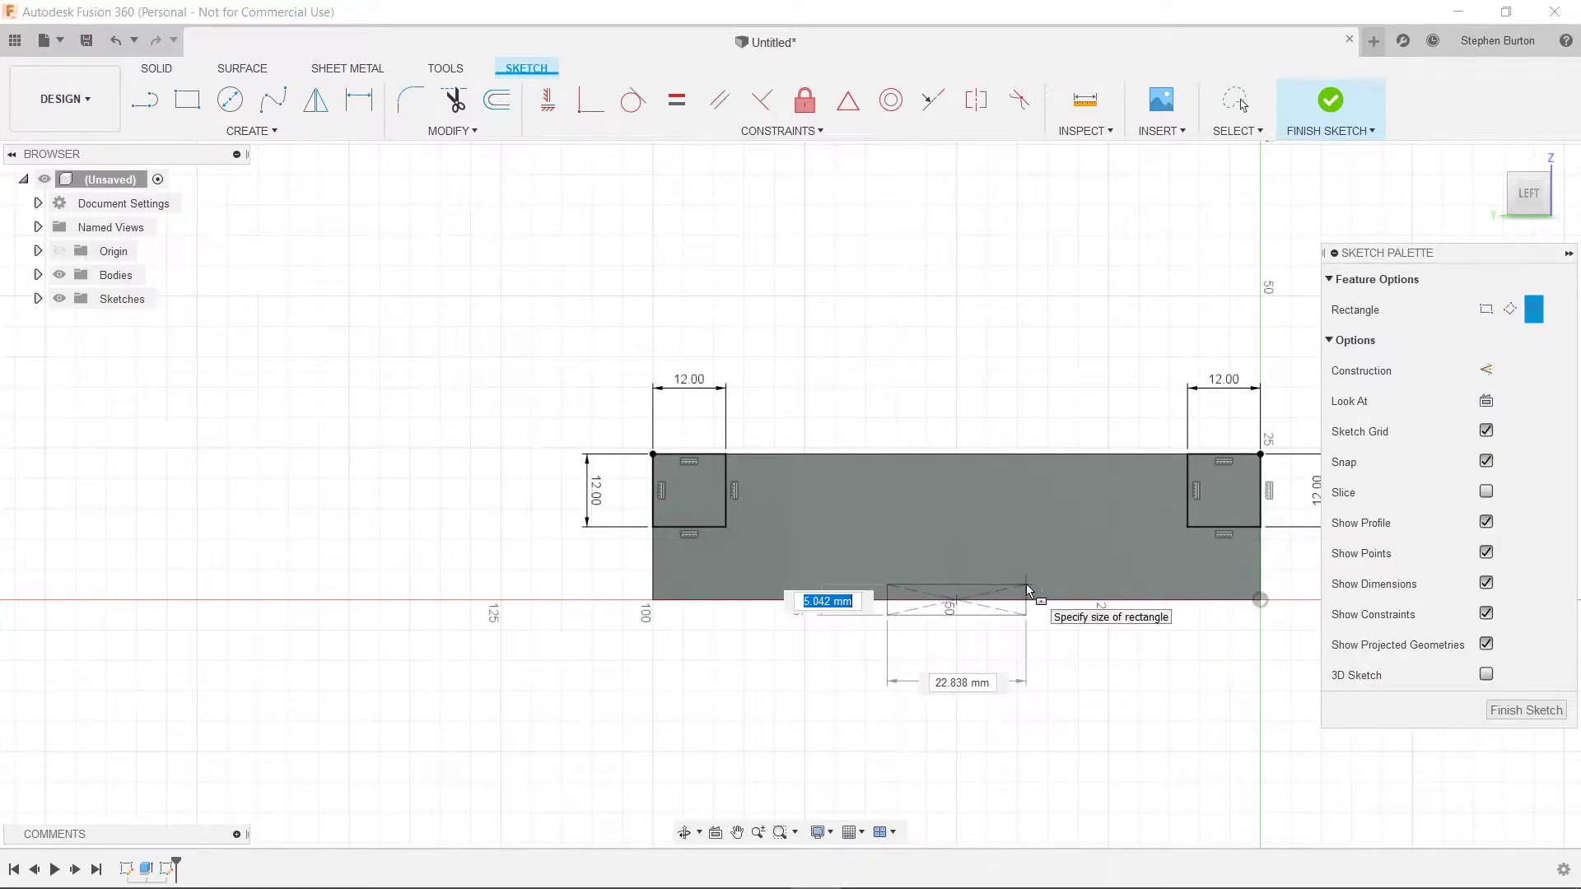
key("alt+Tab")
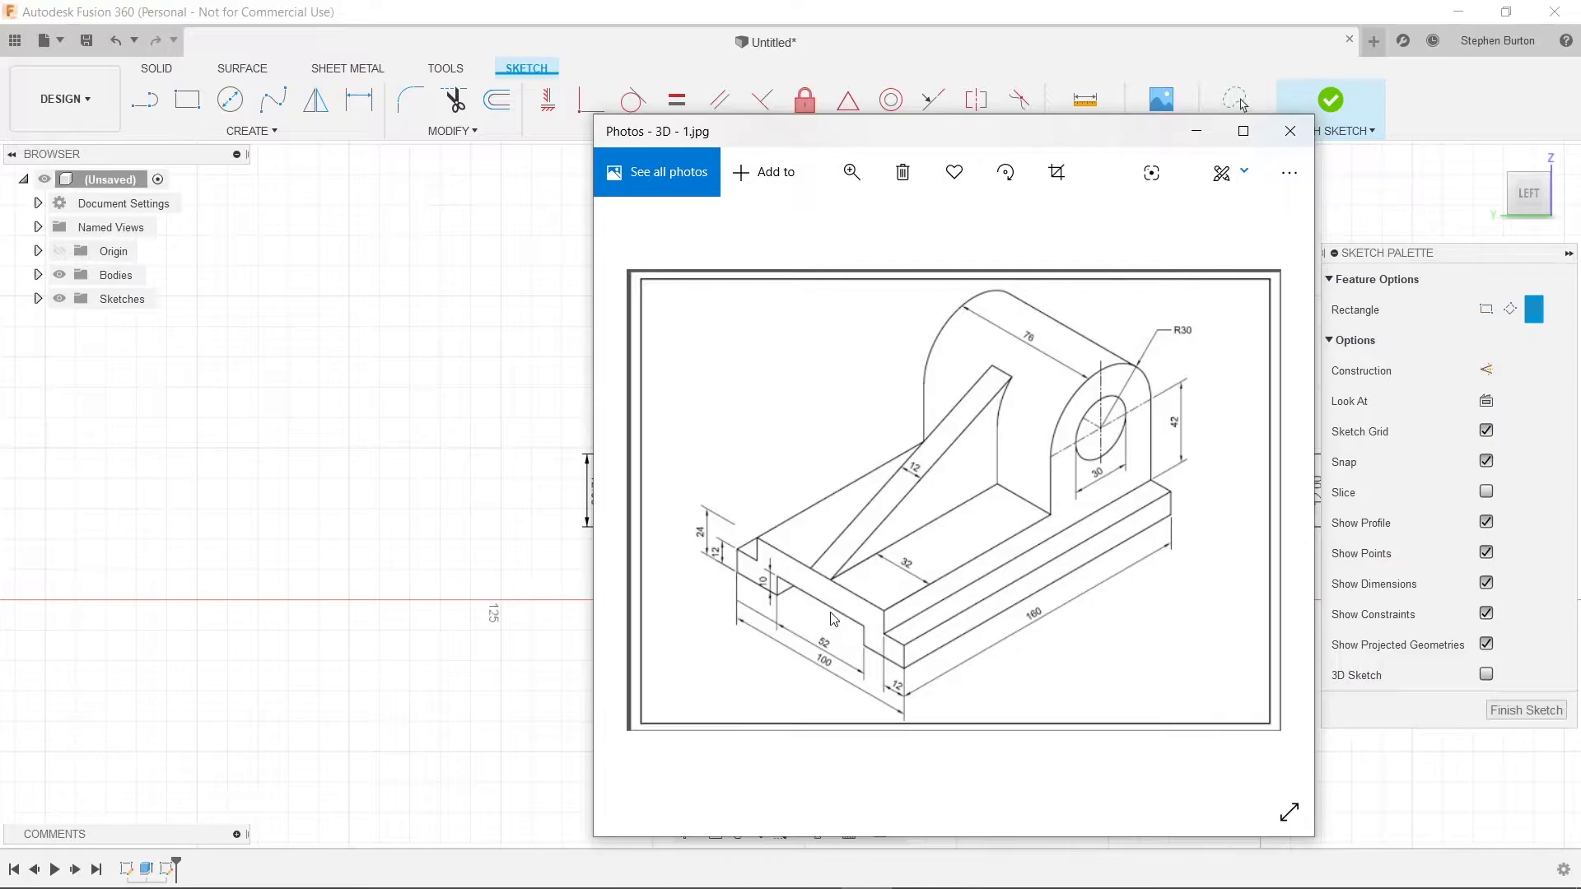
left_click(1197, 131)
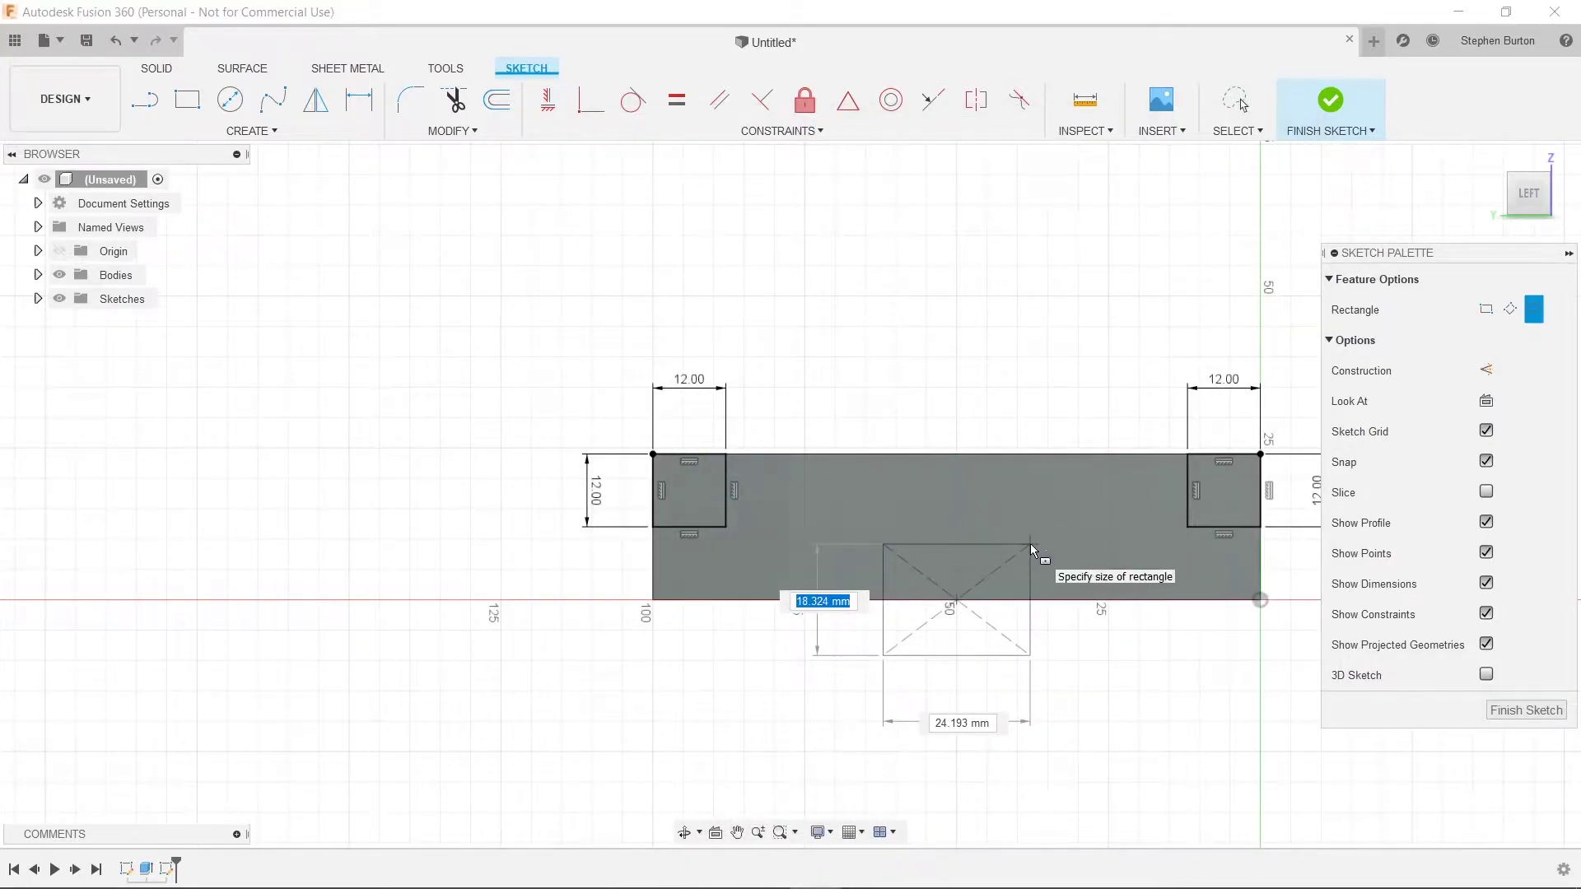
type("20")
key("Tab")
type("52")
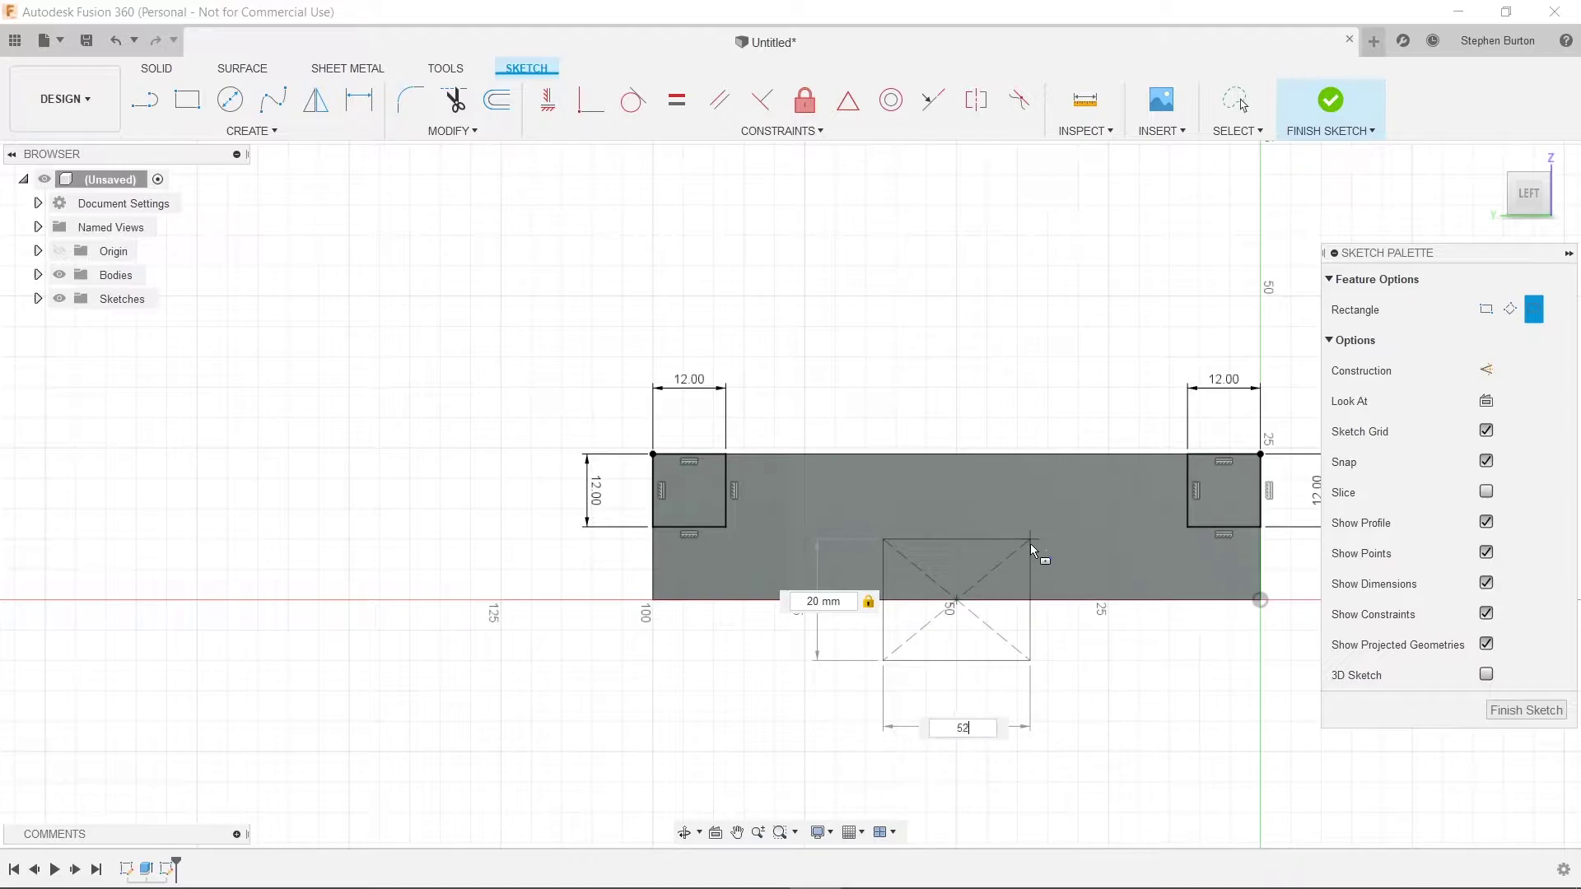
key("Return")
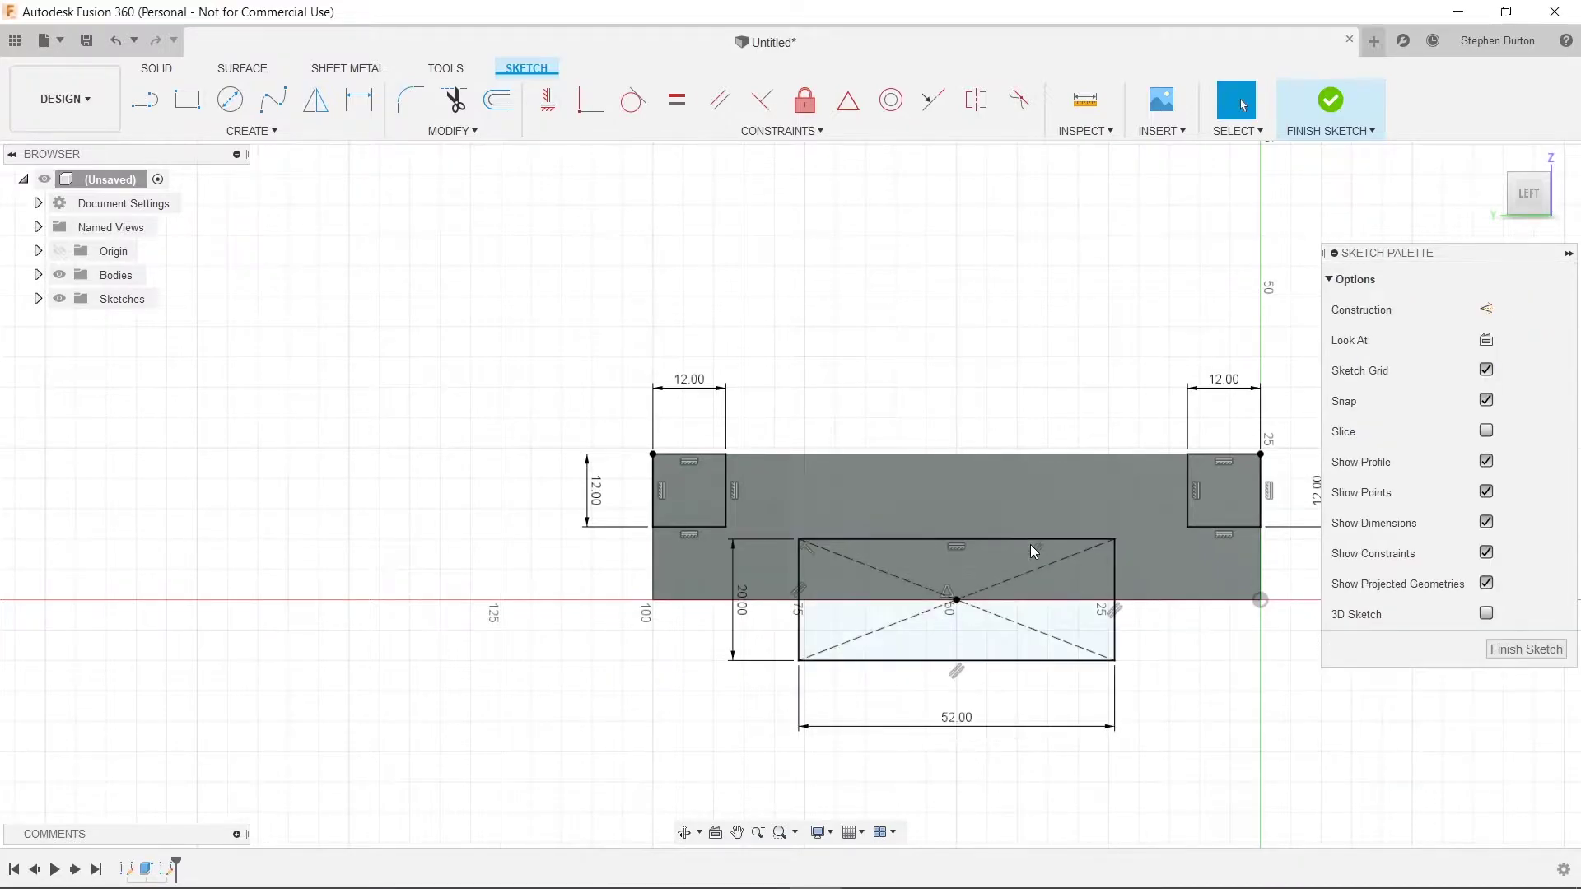
- Cut the two corner squares and the upper half of the center rectangle through the block with a distance of -160 mm
key("q")
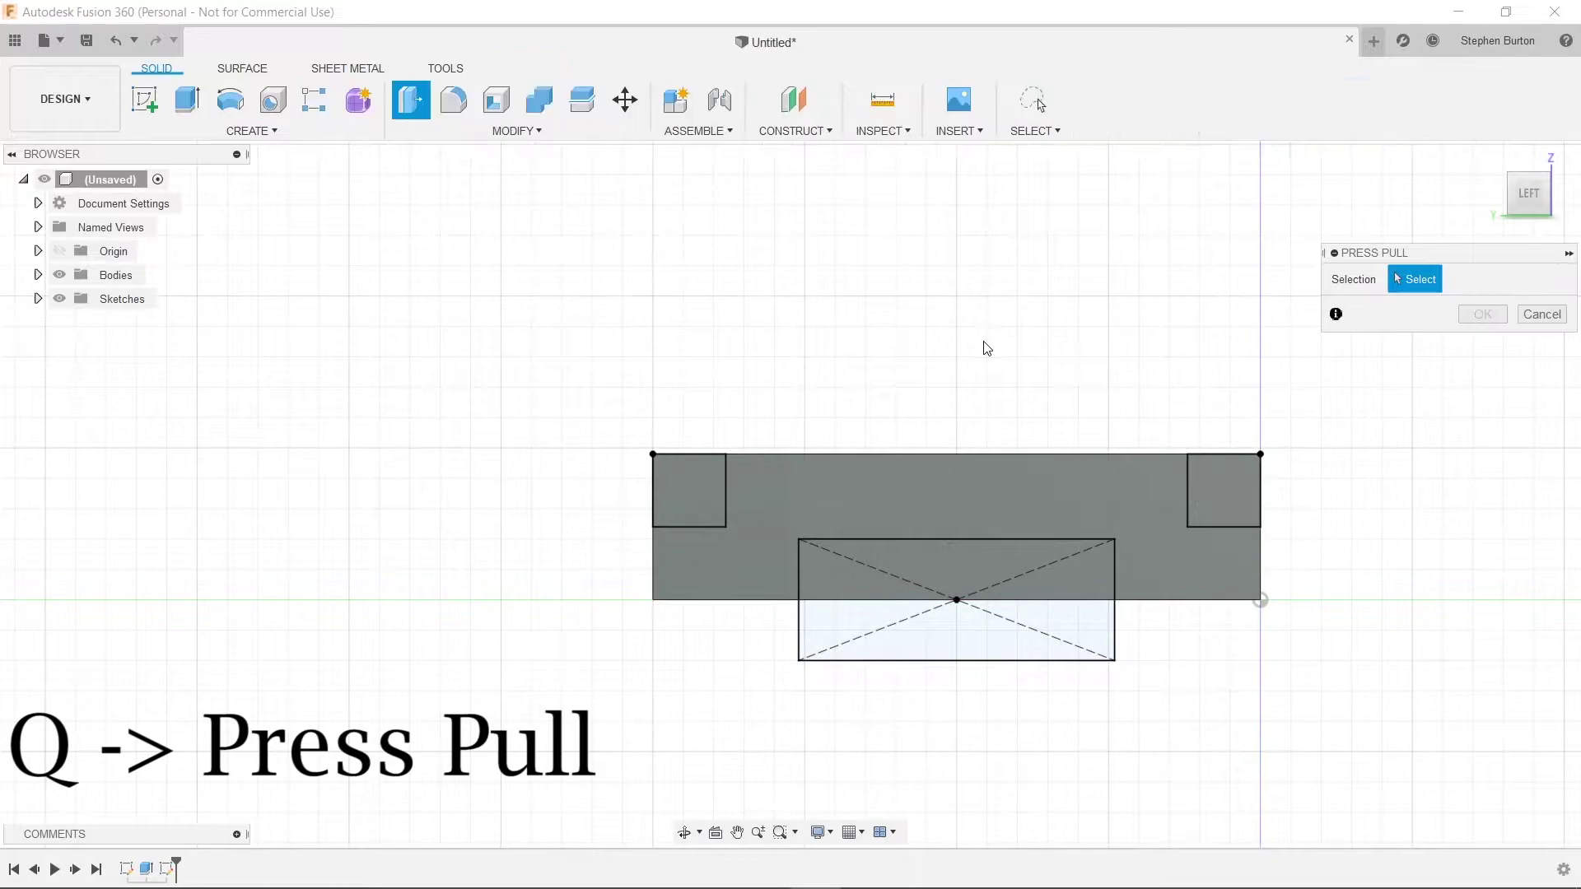
left_click(697, 493)
left_click(1225, 495)
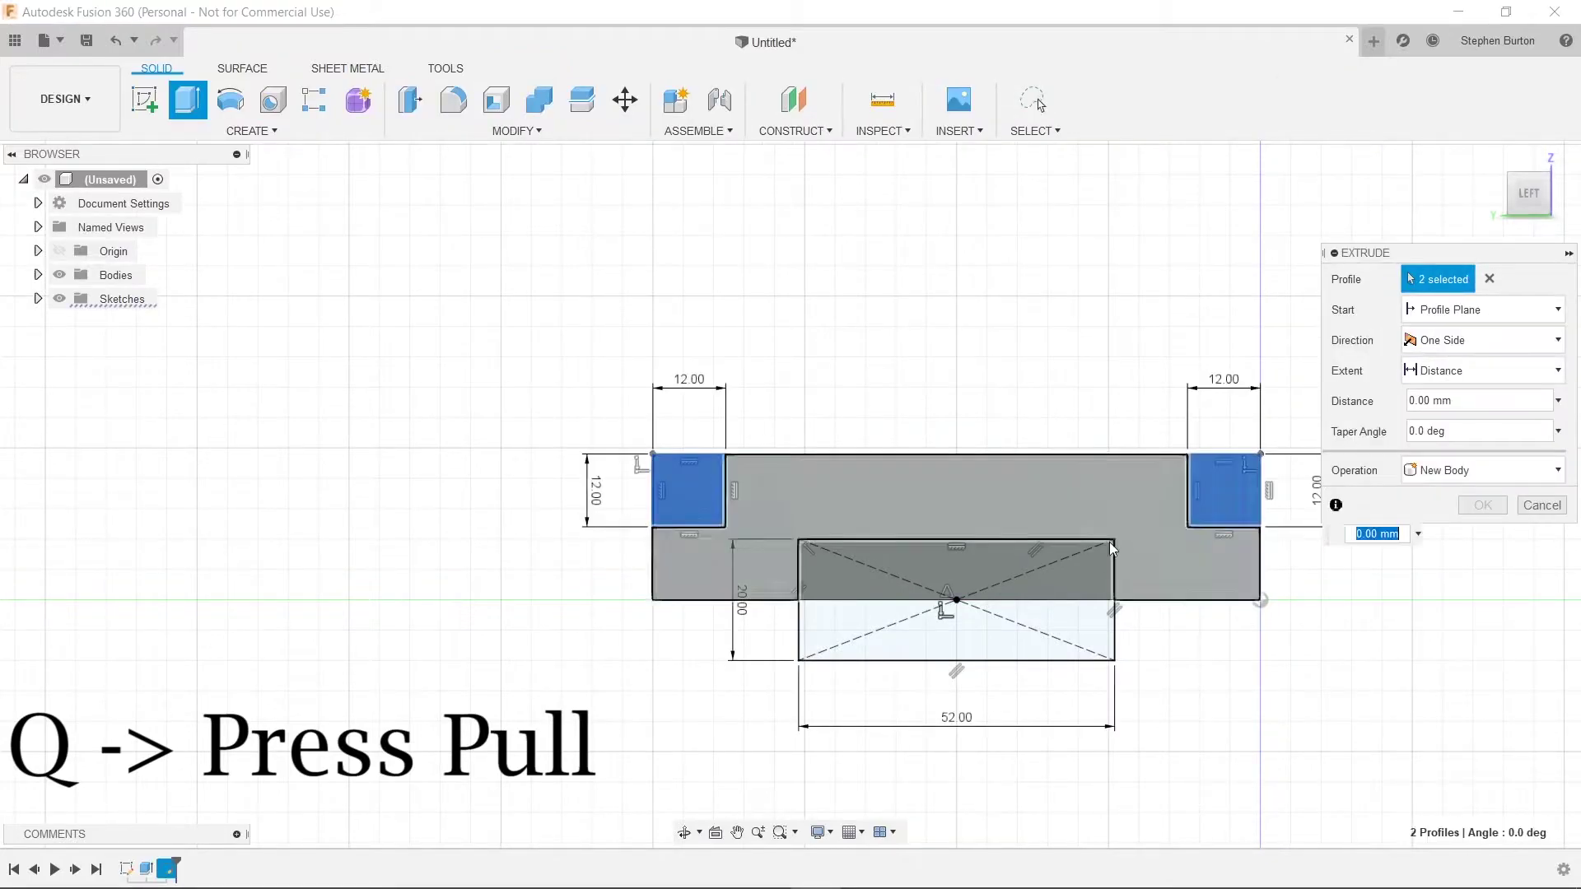
left_click(1036, 570)
key("BackSpace")
type("-160")
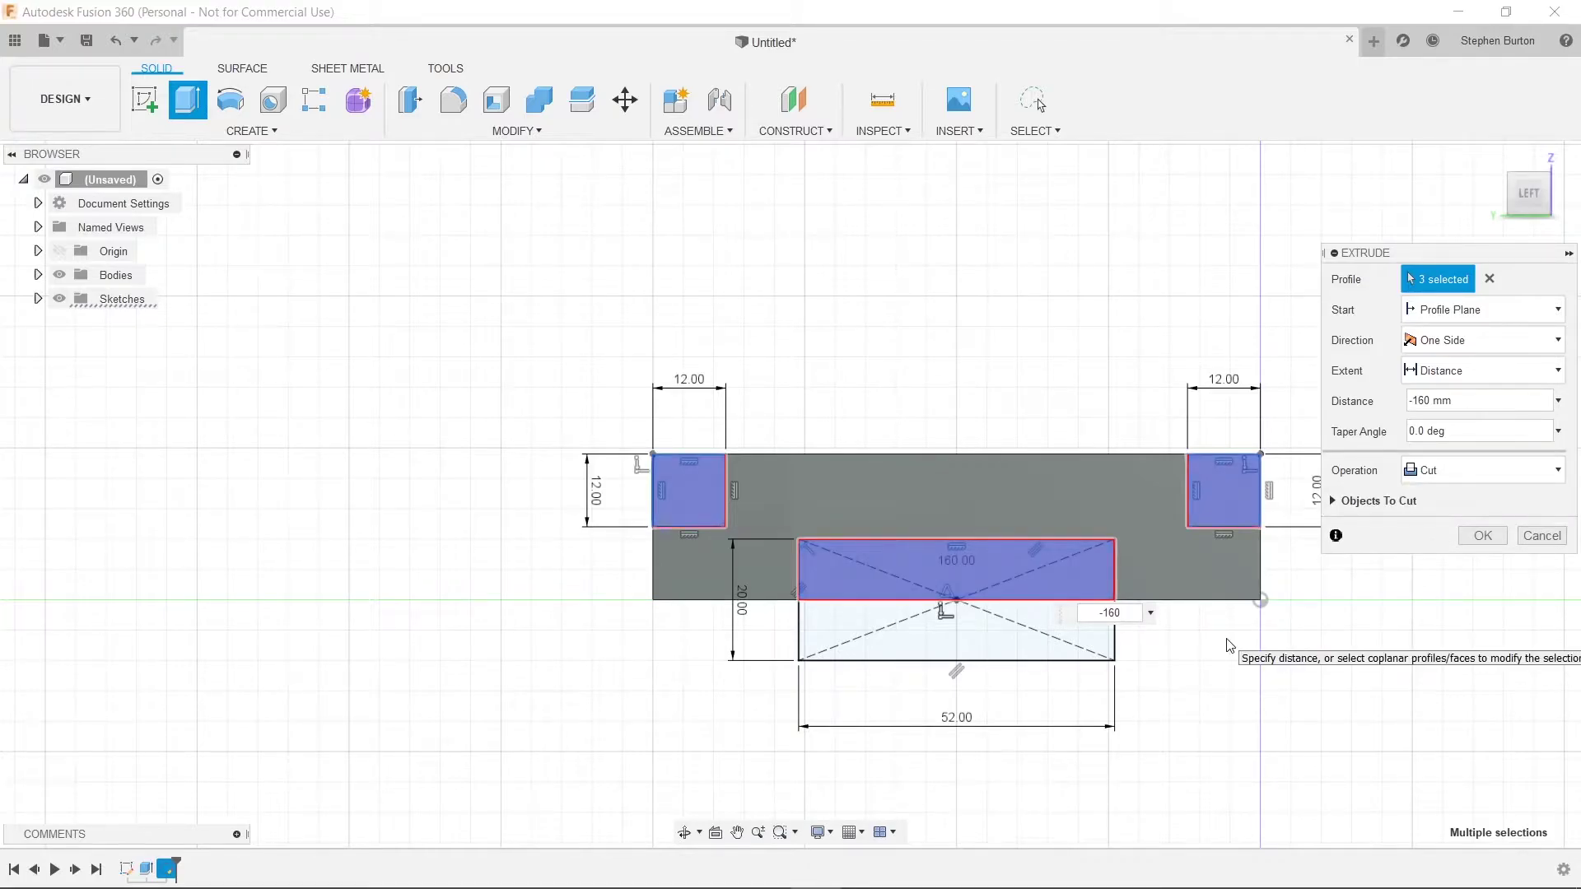
key("Return")
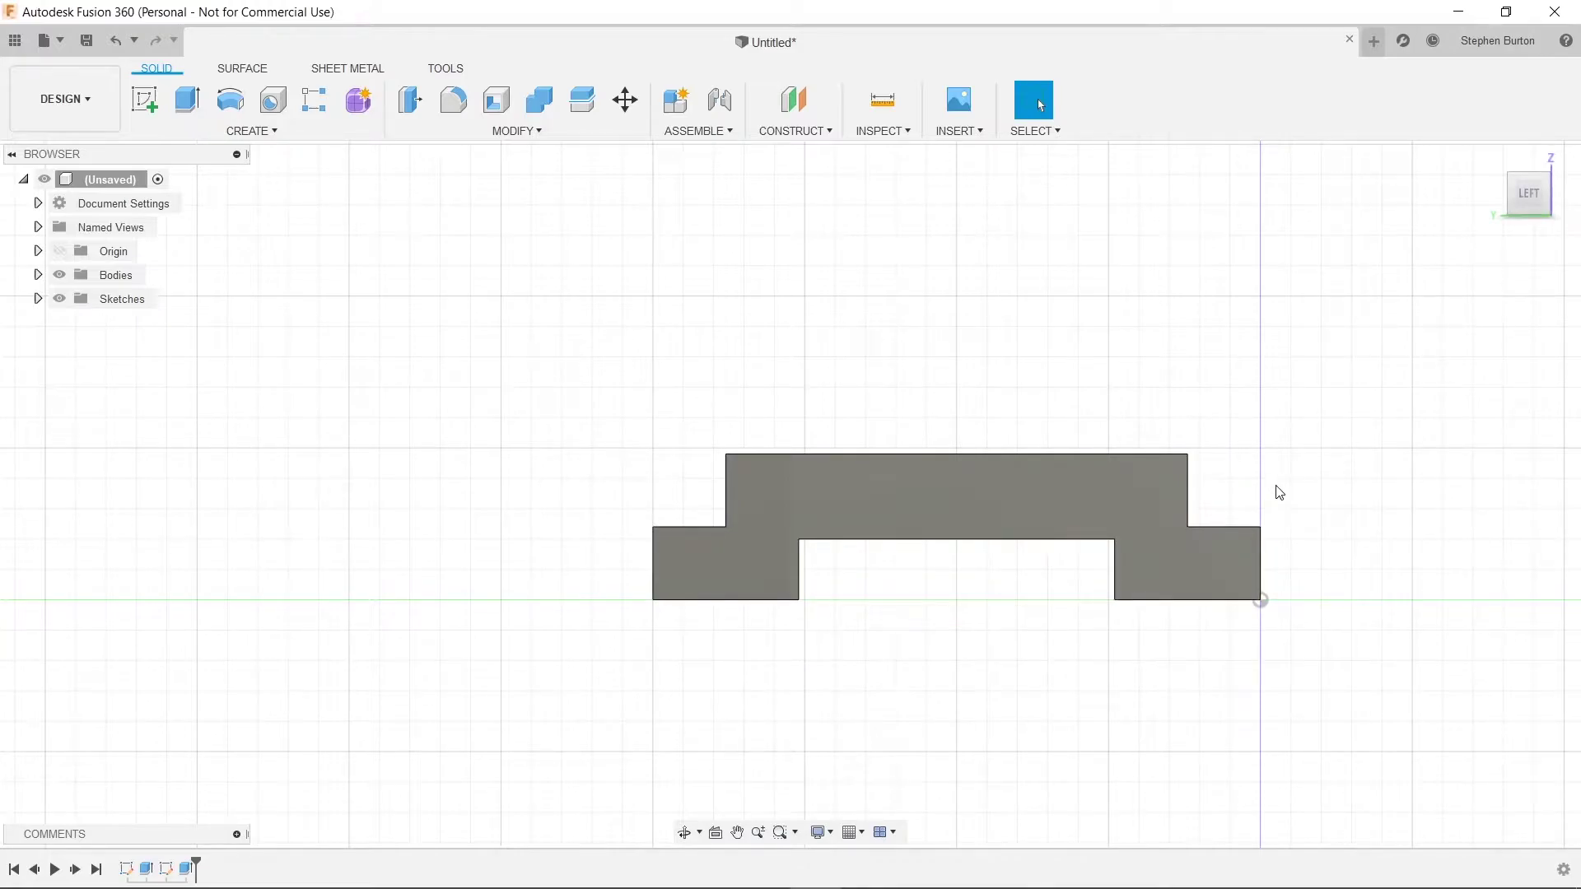
- Check the upright's dimensions in the reference drawing 3D - 1.jpg and start a sketch on the base's raised top face
left_click_drag(1523, 194, 1394, 201)
middle_click_drag(1394, 201, 900, 373)
scroll(963, 438, "down", 3)
mouse_move(1548, 181)
left_mouse_down()
mouse_move(1525, 199)
mouse_move(1486, 181)
left_mouse_up()
key("alt+Tab")
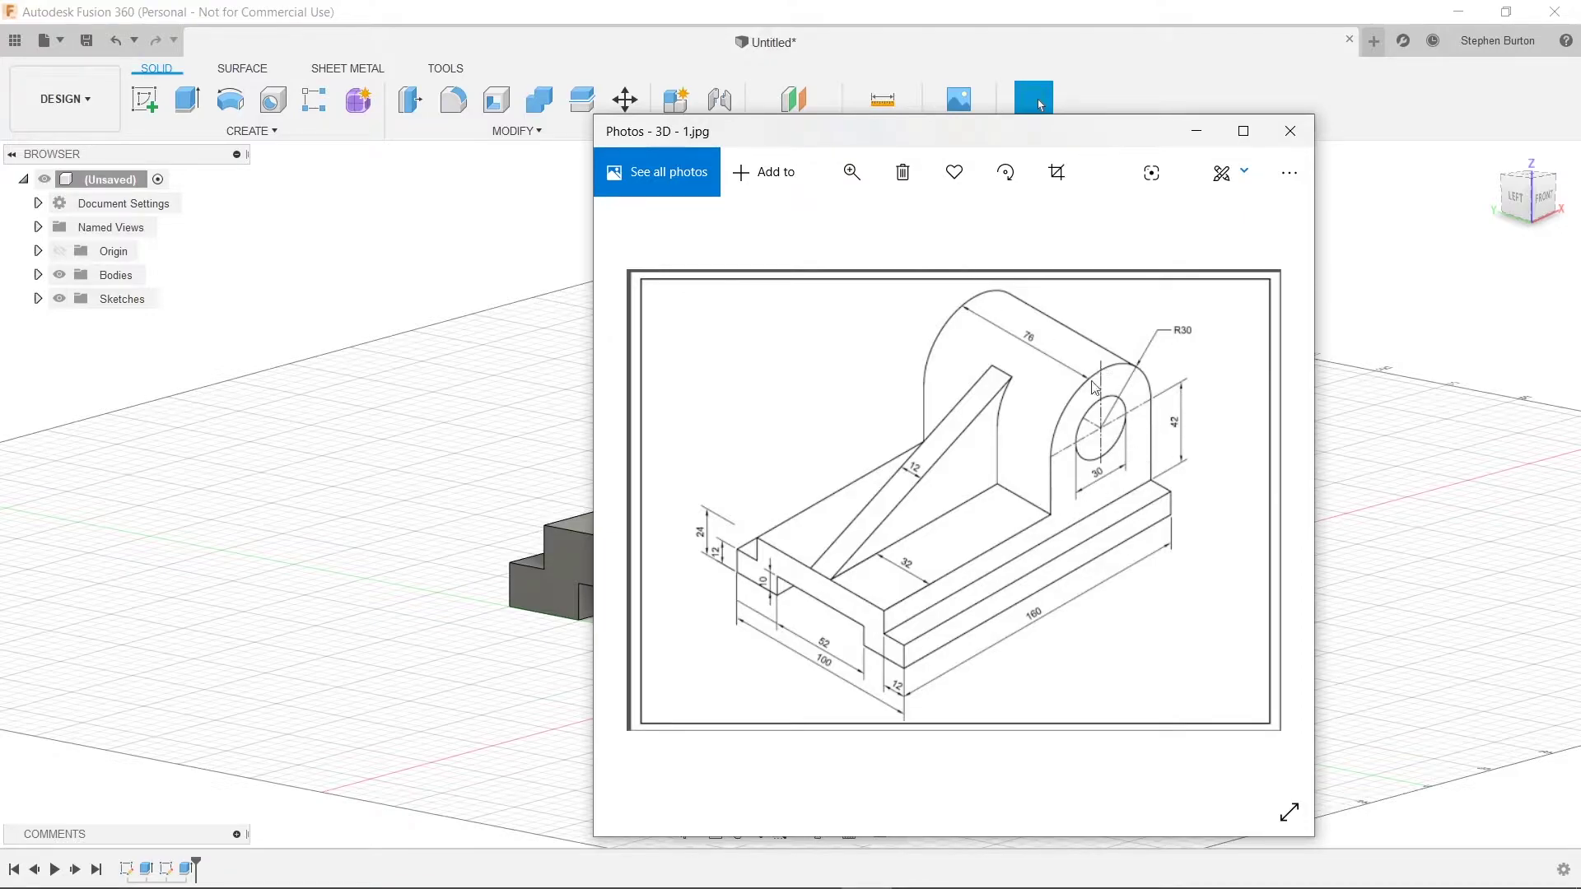
left_click(1195, 131)
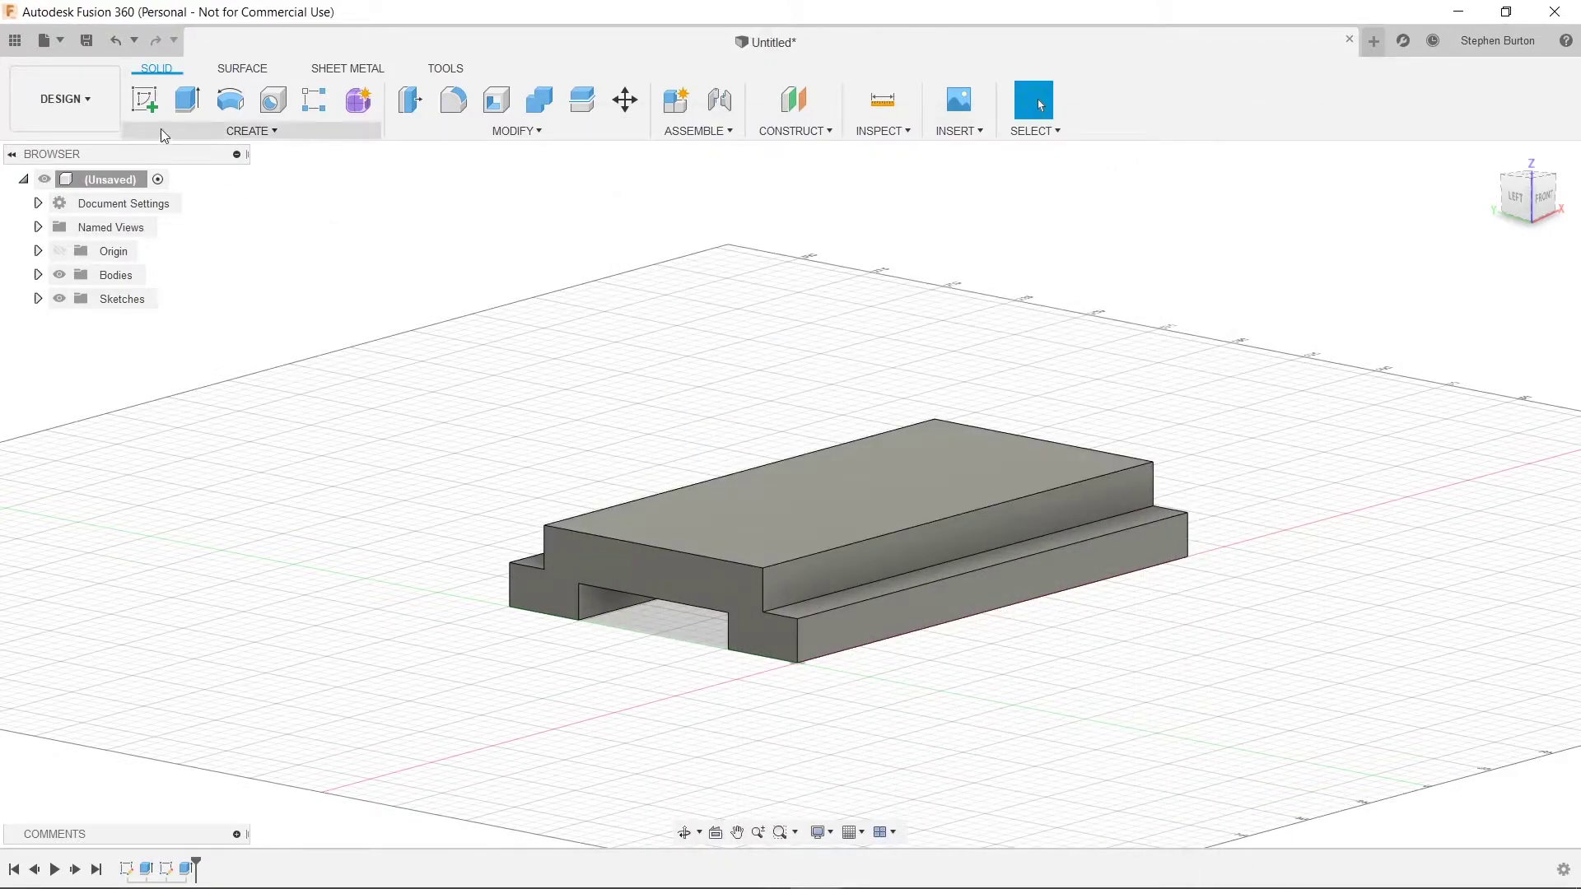
left_click(145, 100)
left_click(970, 485)
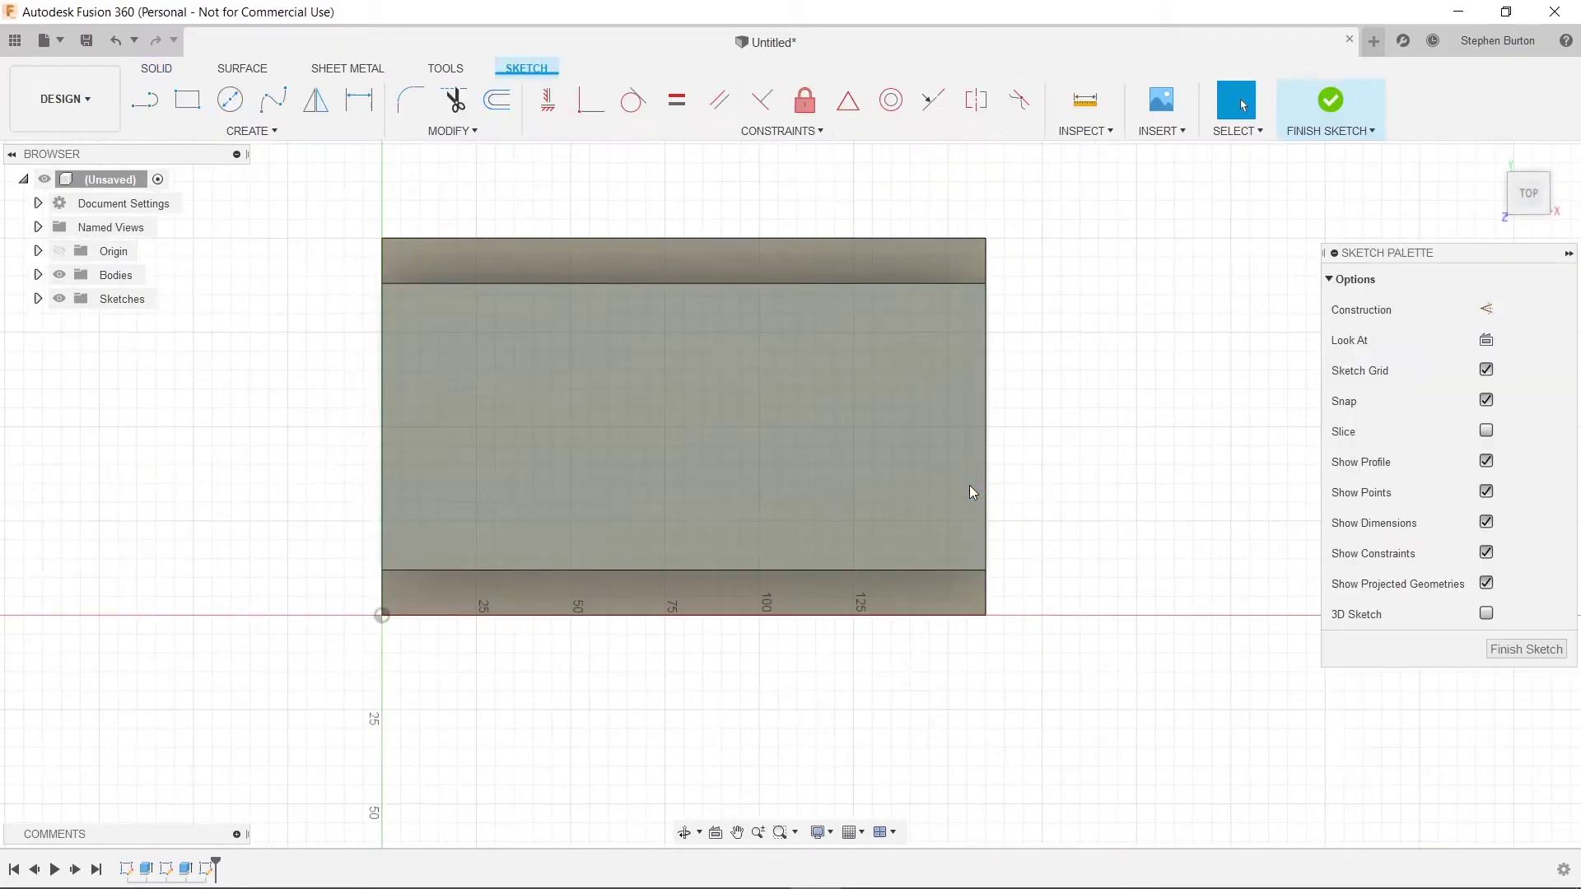
left_click(1553, 154)
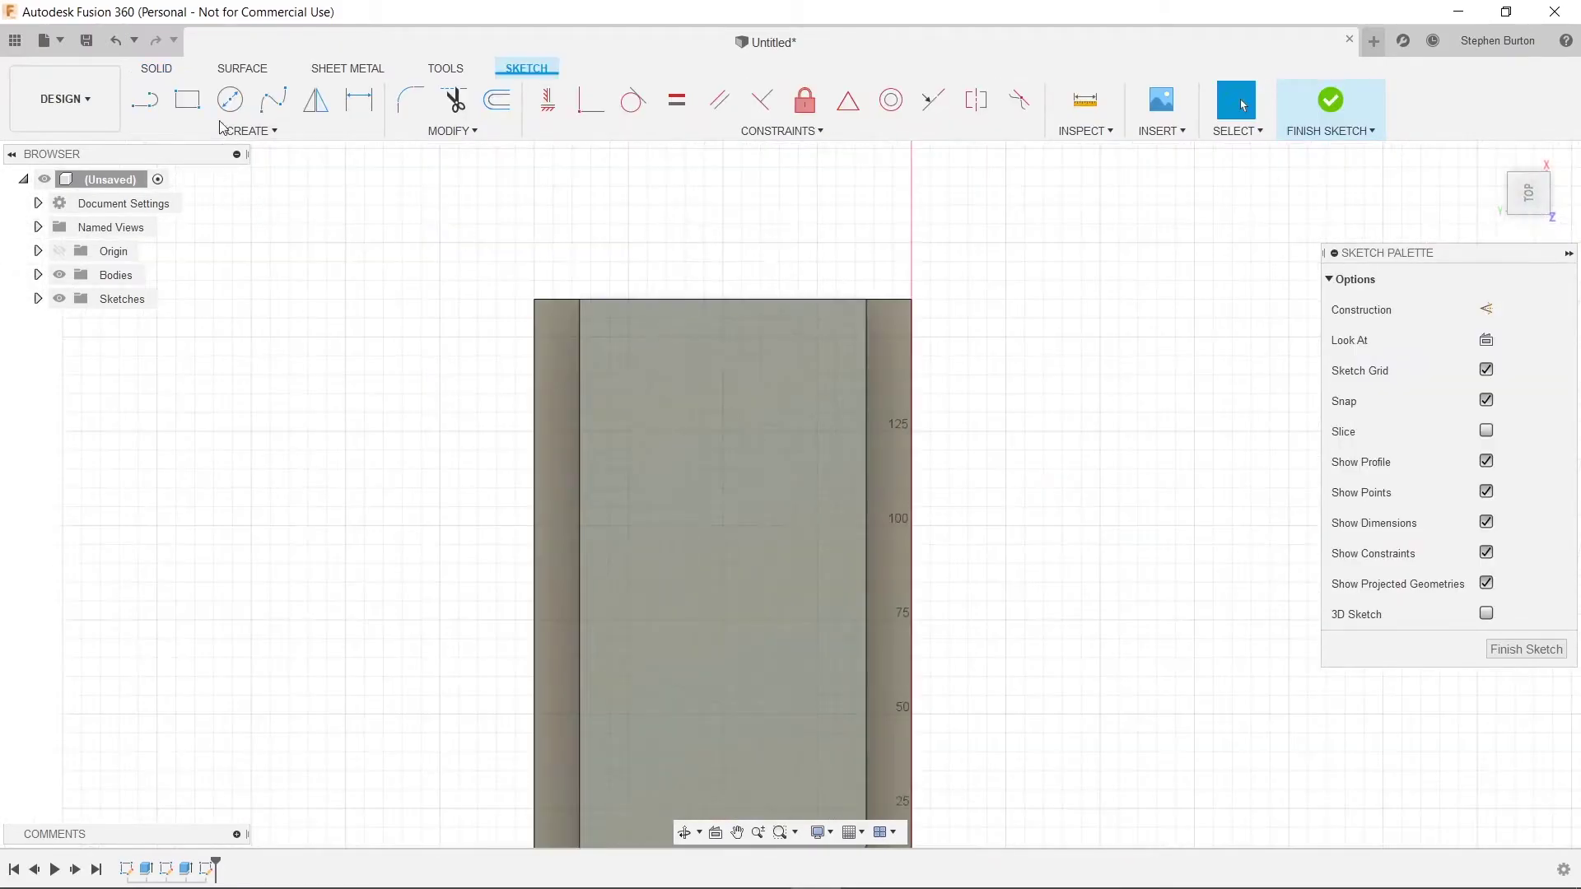
- Draw a rectangle across the full width of the raised top face, 60 mm long, at the end farthest from the origin
key("r")
left_click(581, 299)
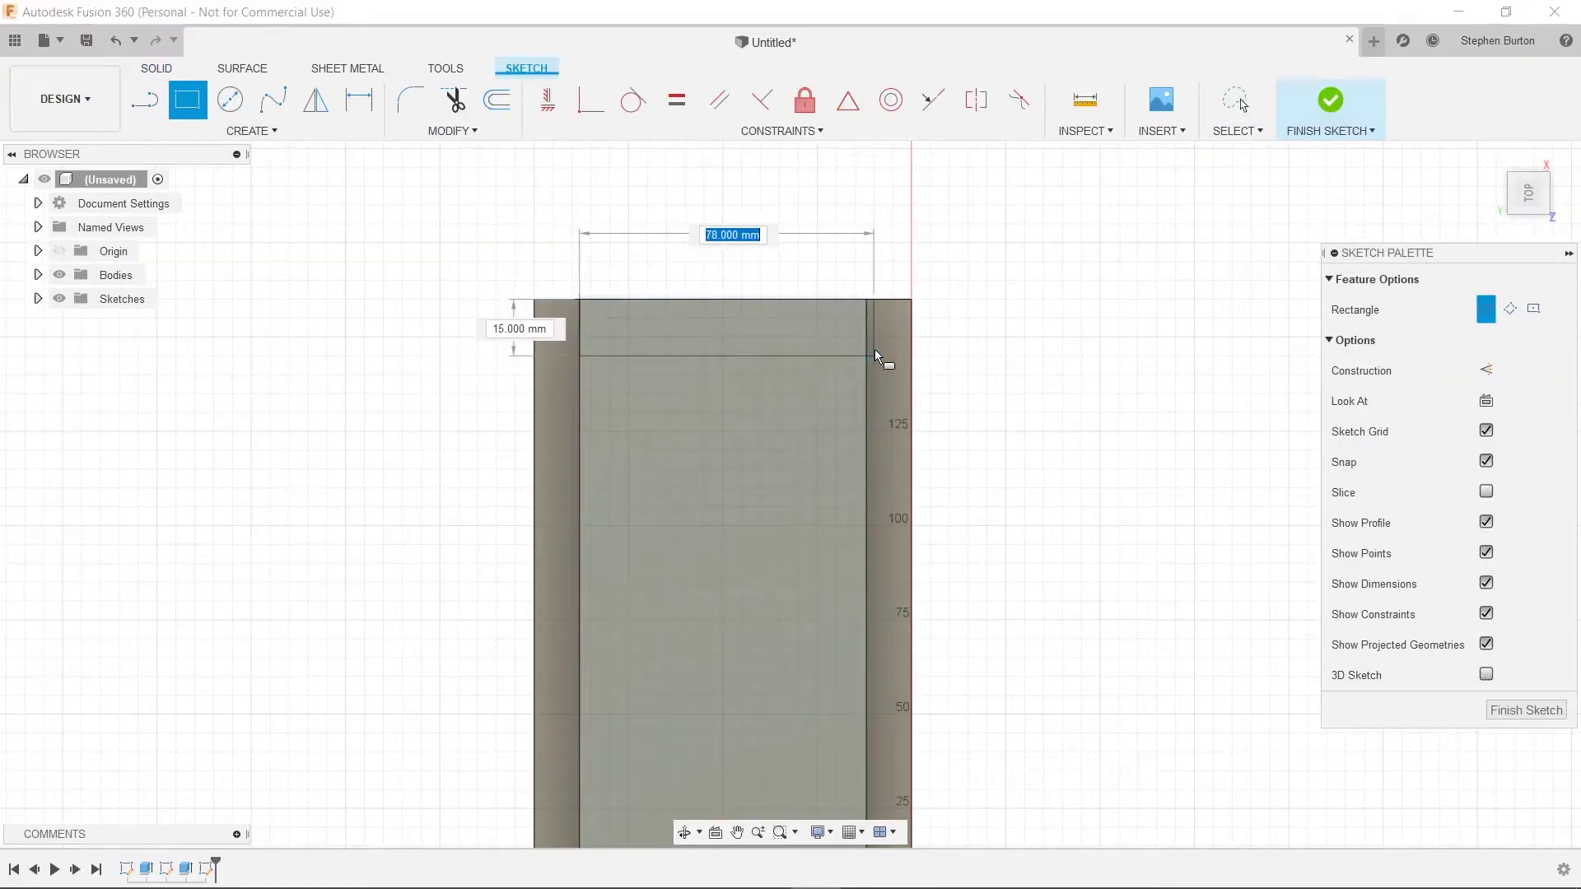
key("Tab")
type("60")
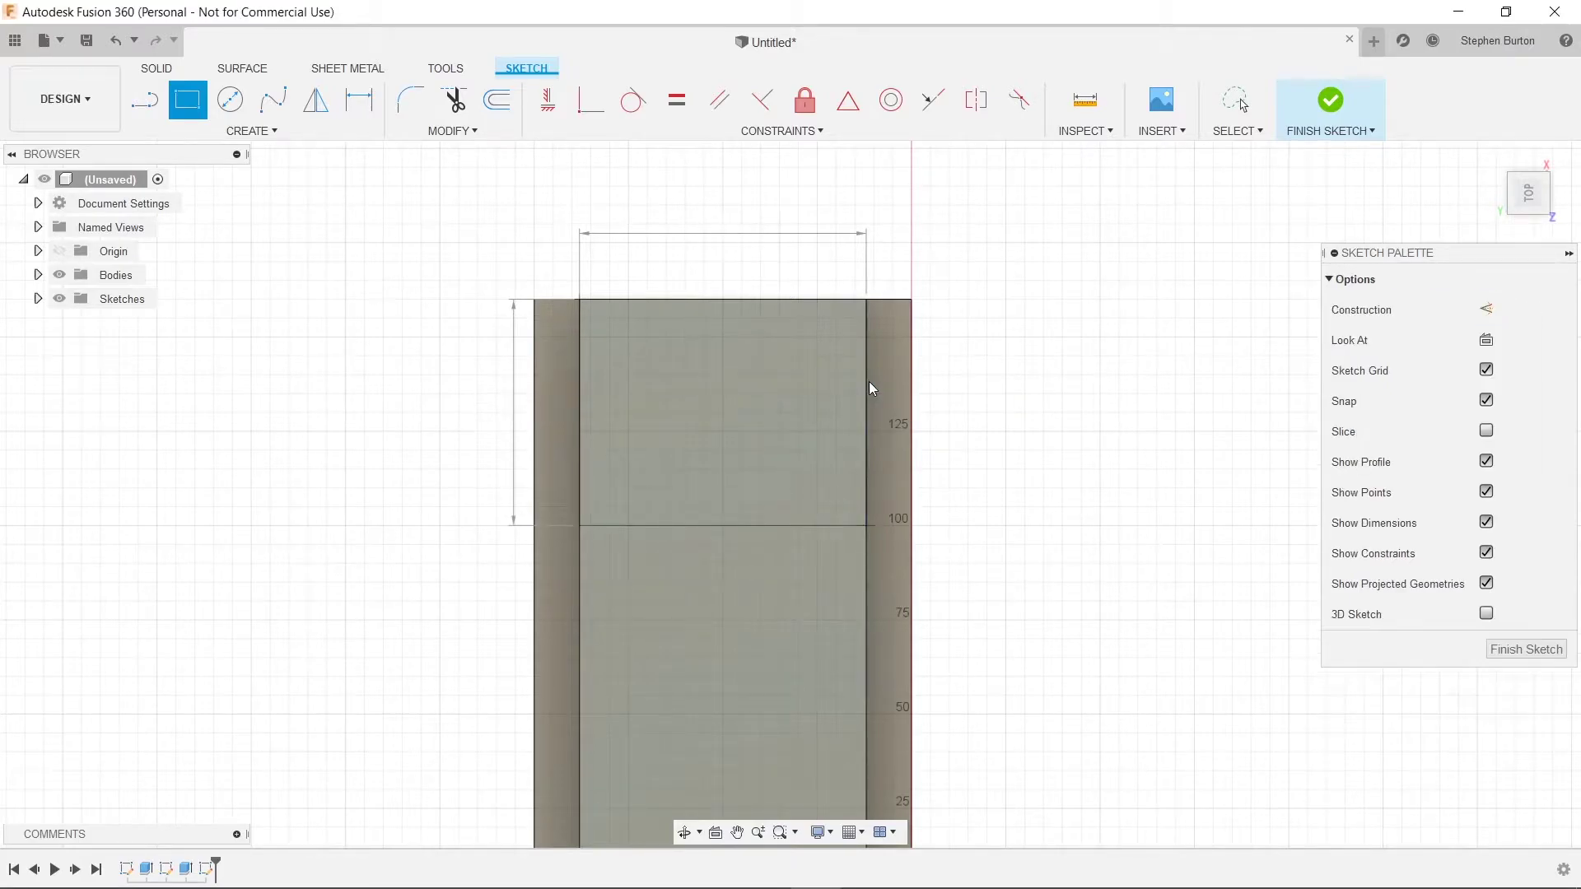
key("Return")
- Extrude the rectangle 60 mm upward from the base to form the upright block
key("q")
left_click(714, 397)
type("6")
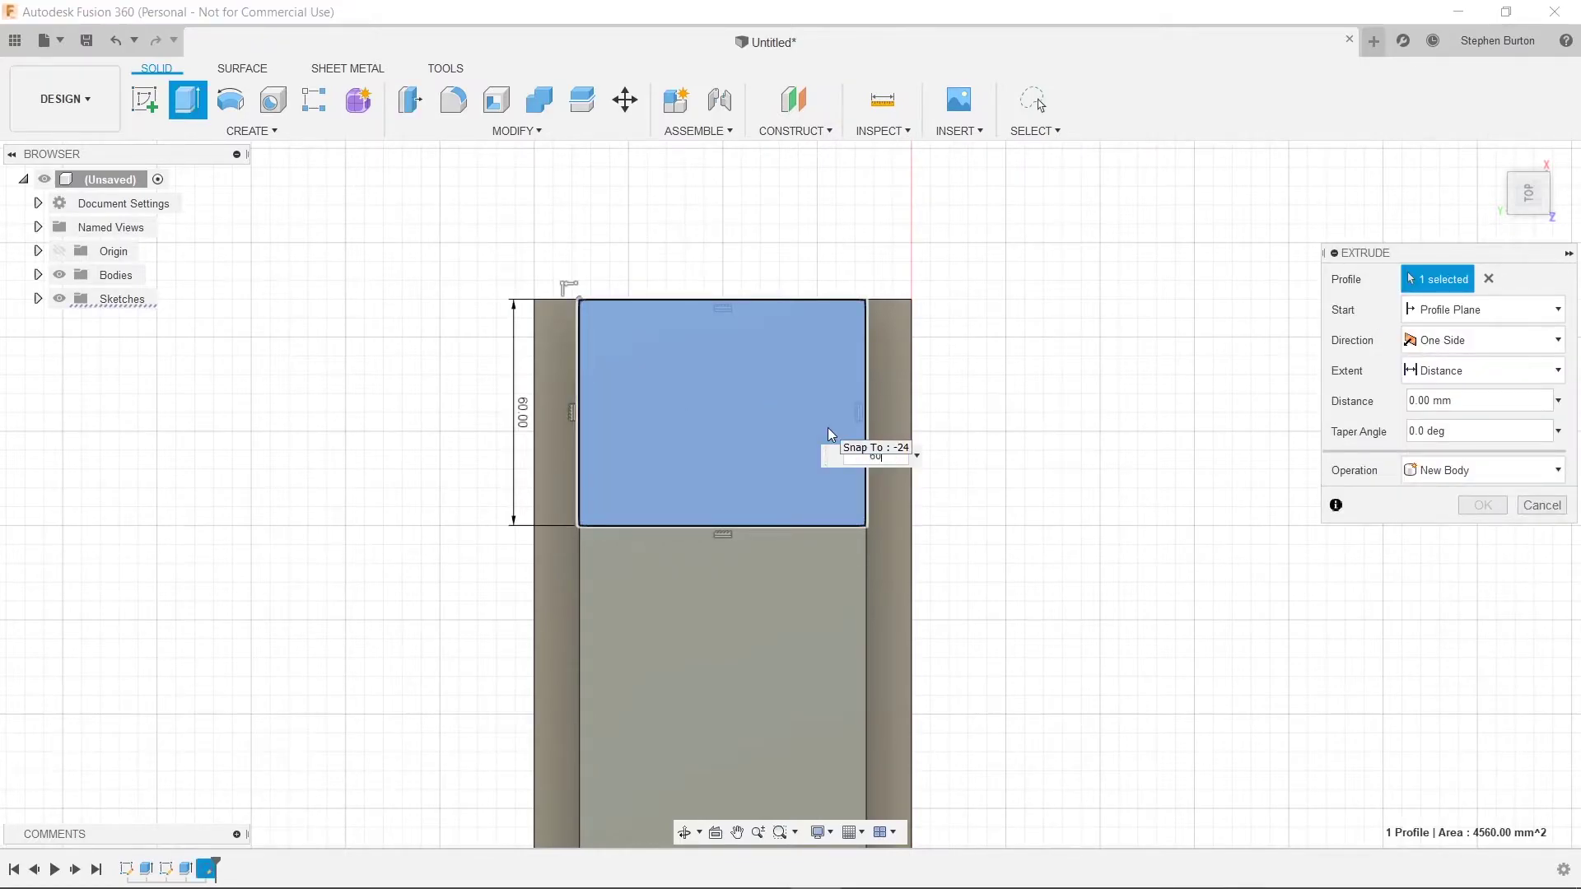
type("0")
key("Return")
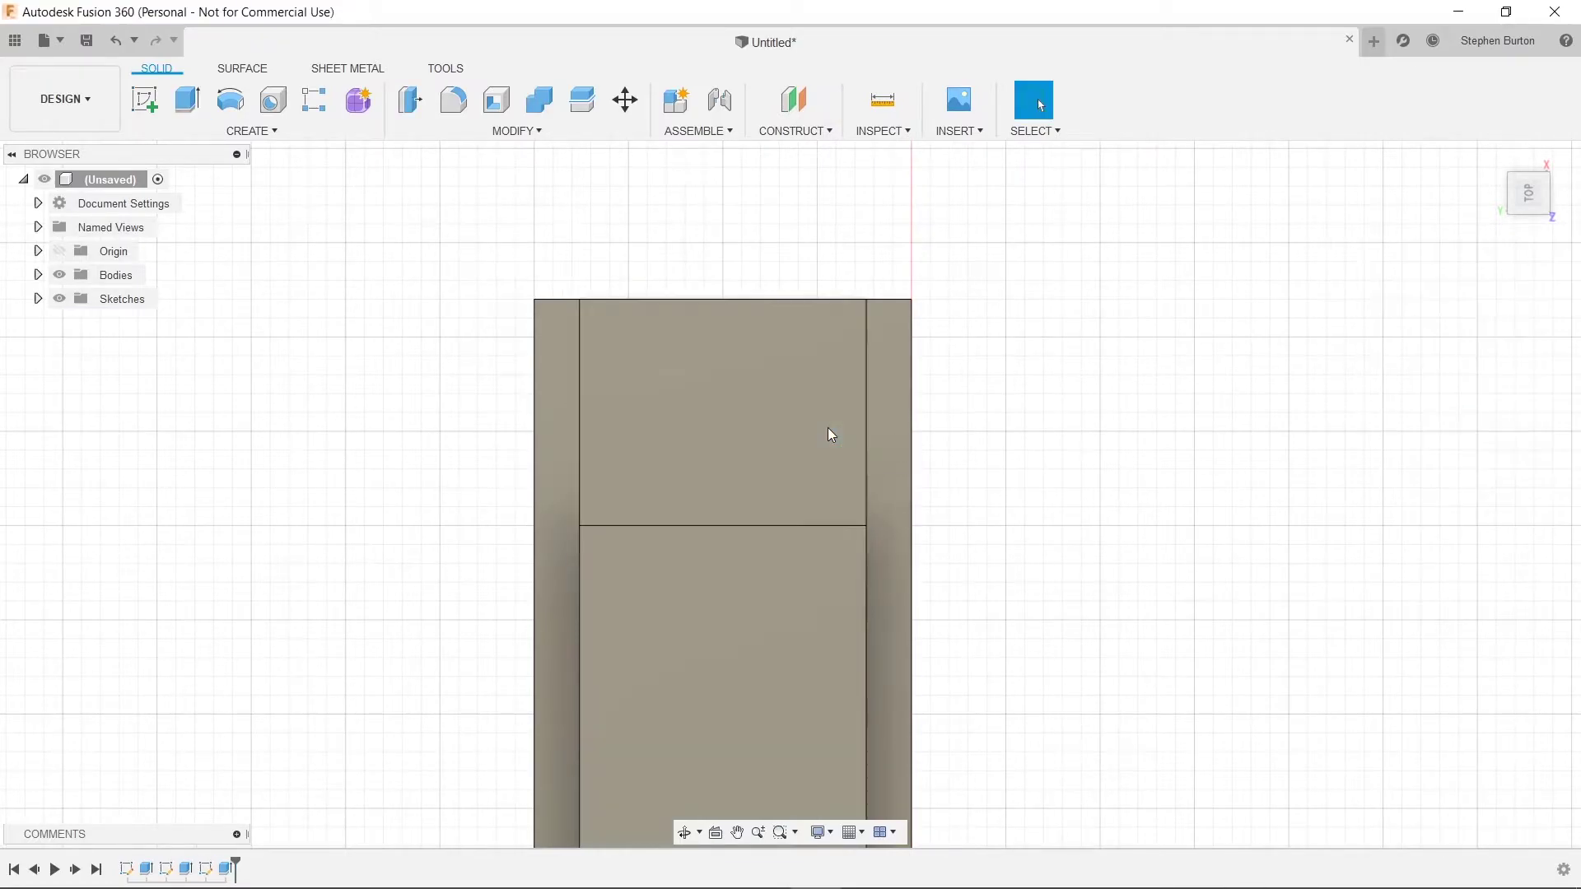
- On the upright's front side face, sketch a vertical construction line 42 mm long, rising from the face's bottom edge below the block
left_click_drag(1527, 207, 1490, 154)
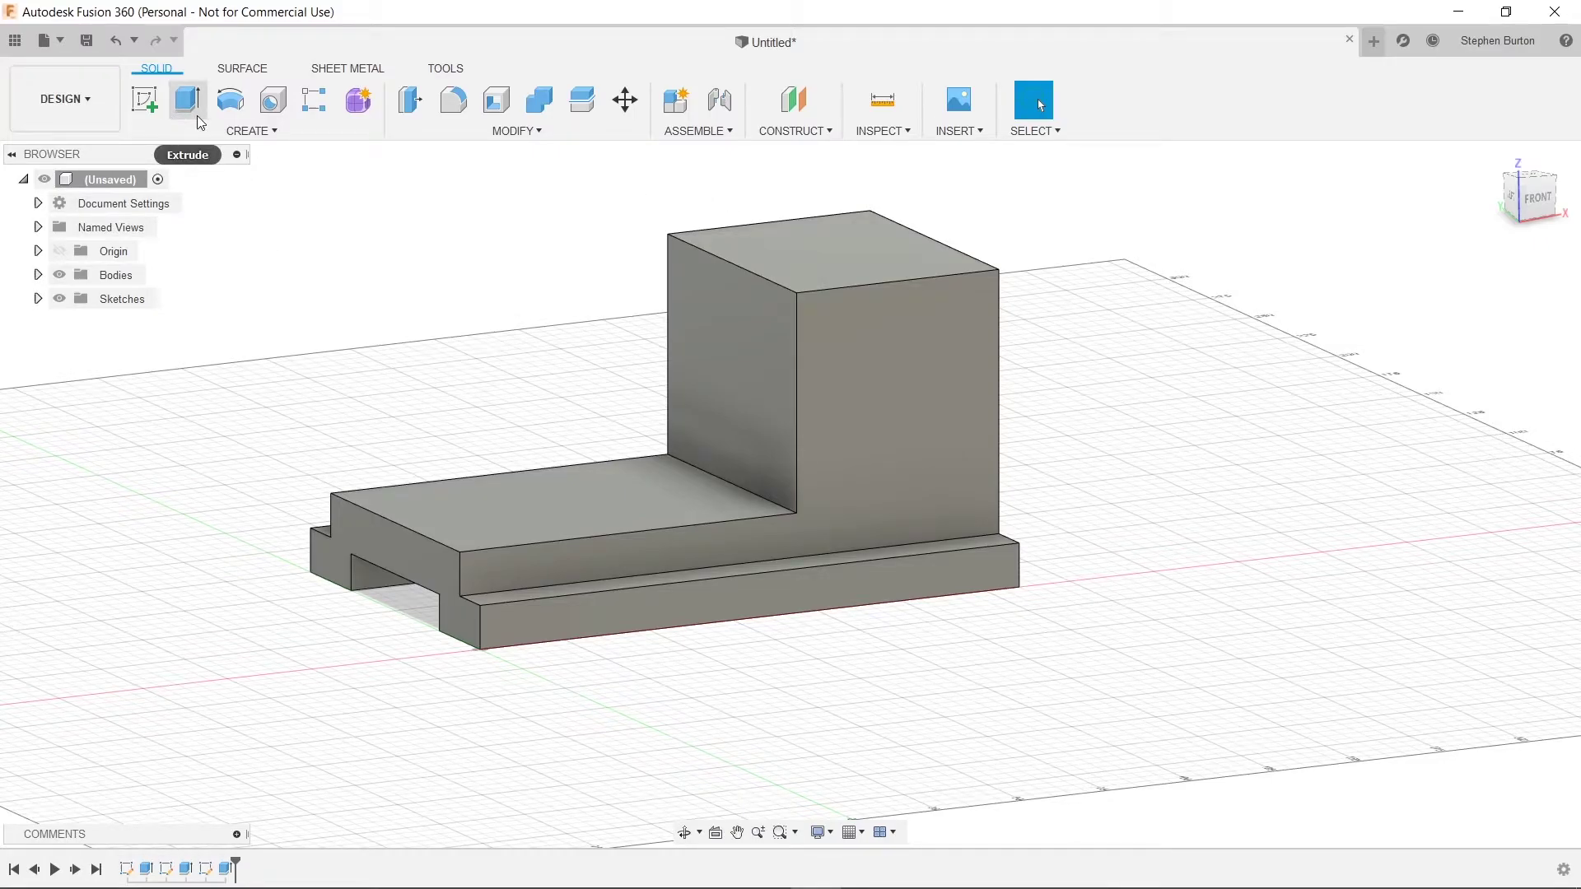
left_click(145, 99)
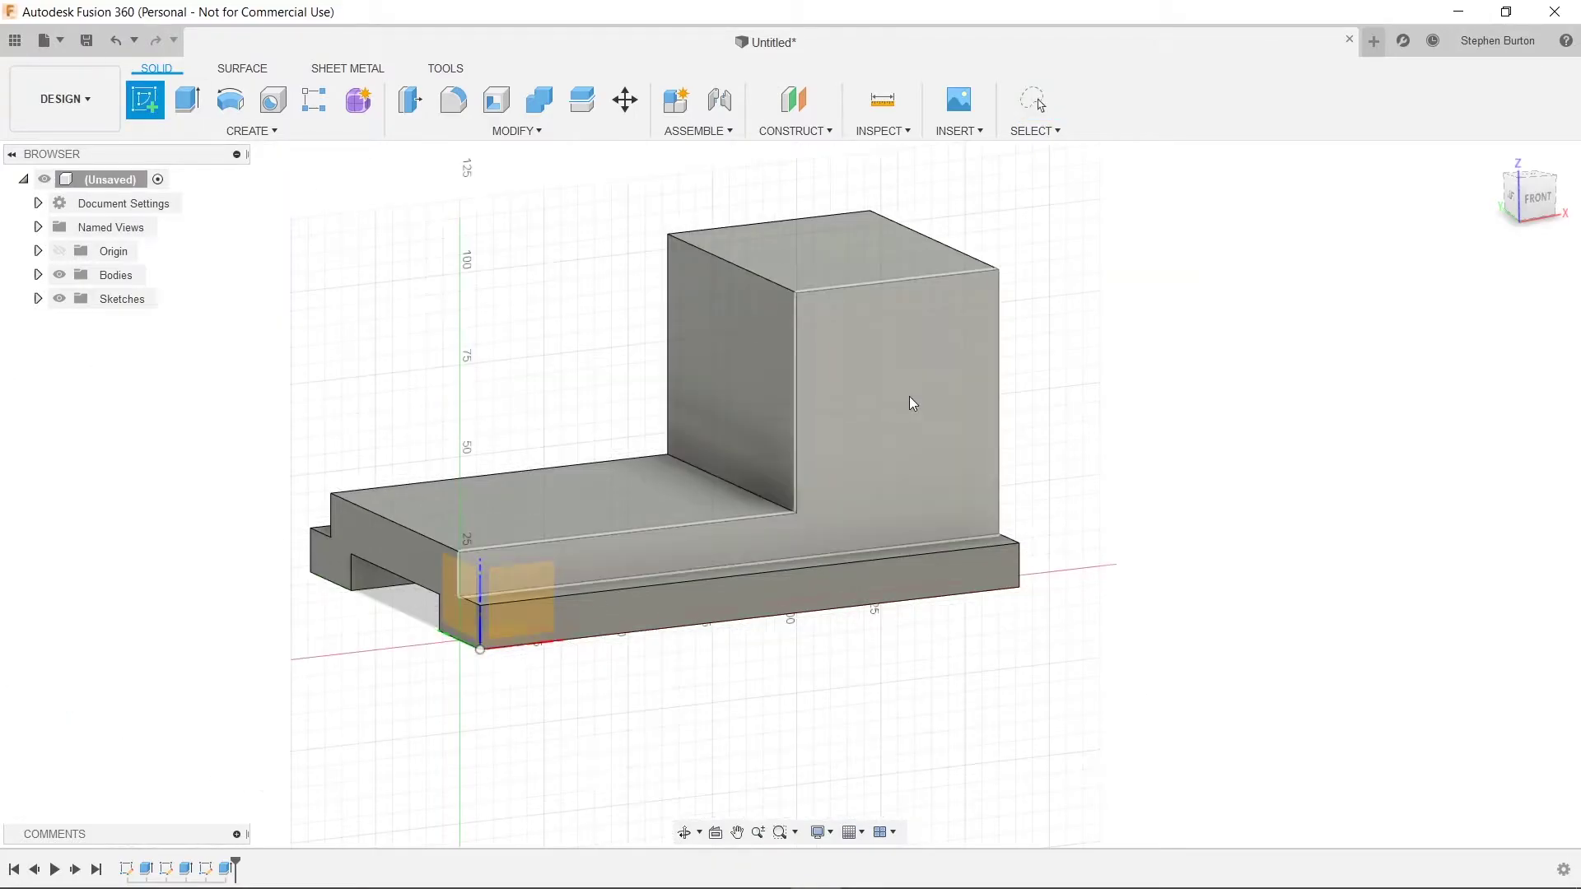
left_click(909, 397)
key("alt+Tab")
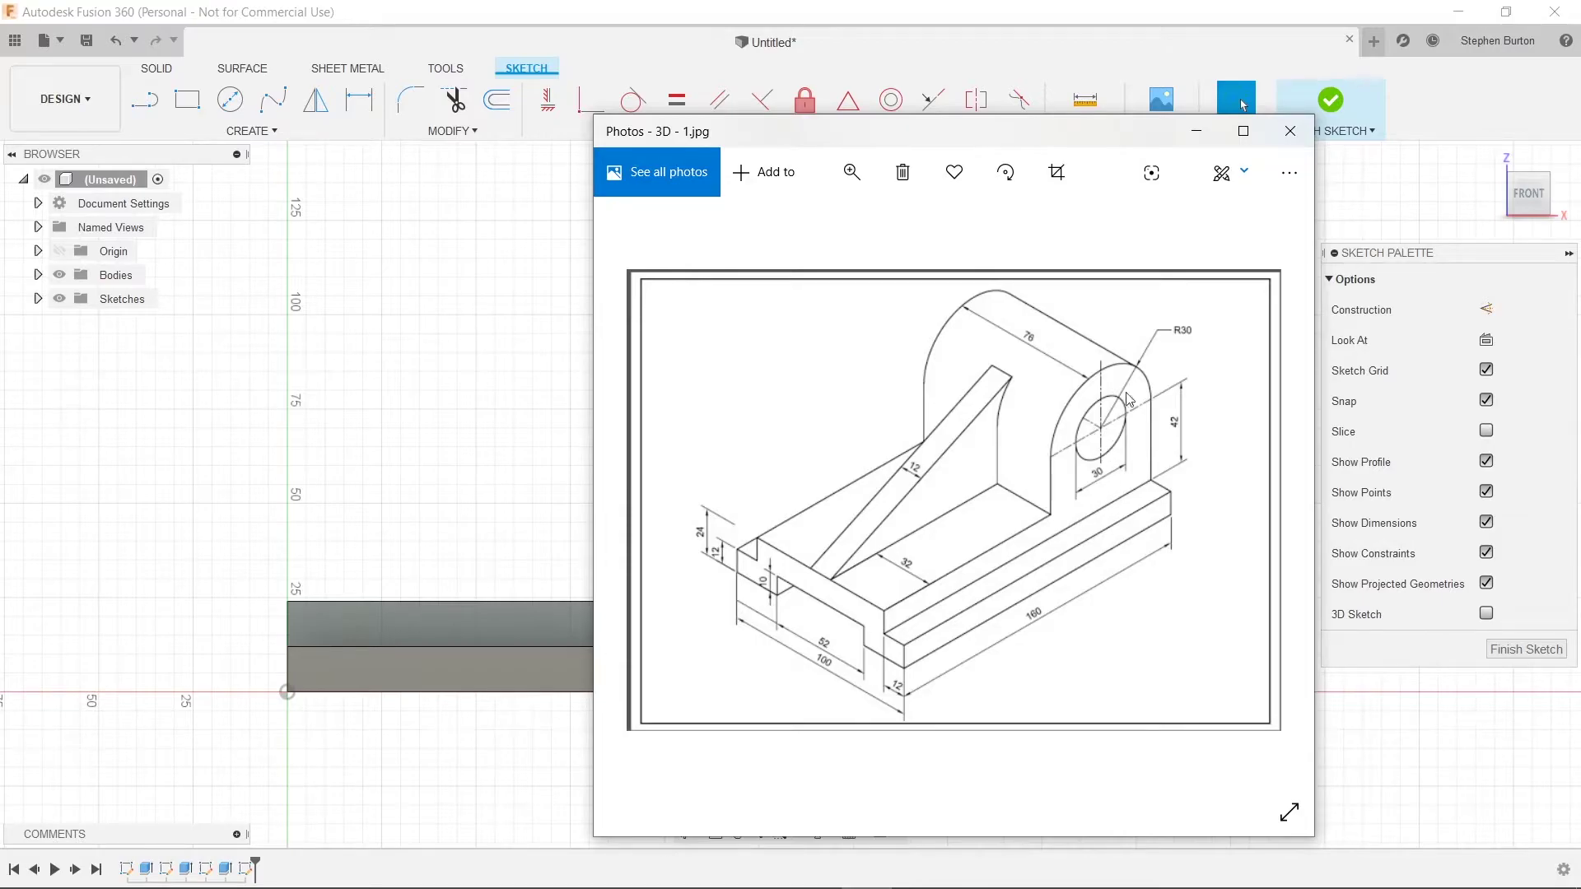
left_click(1290, 131)
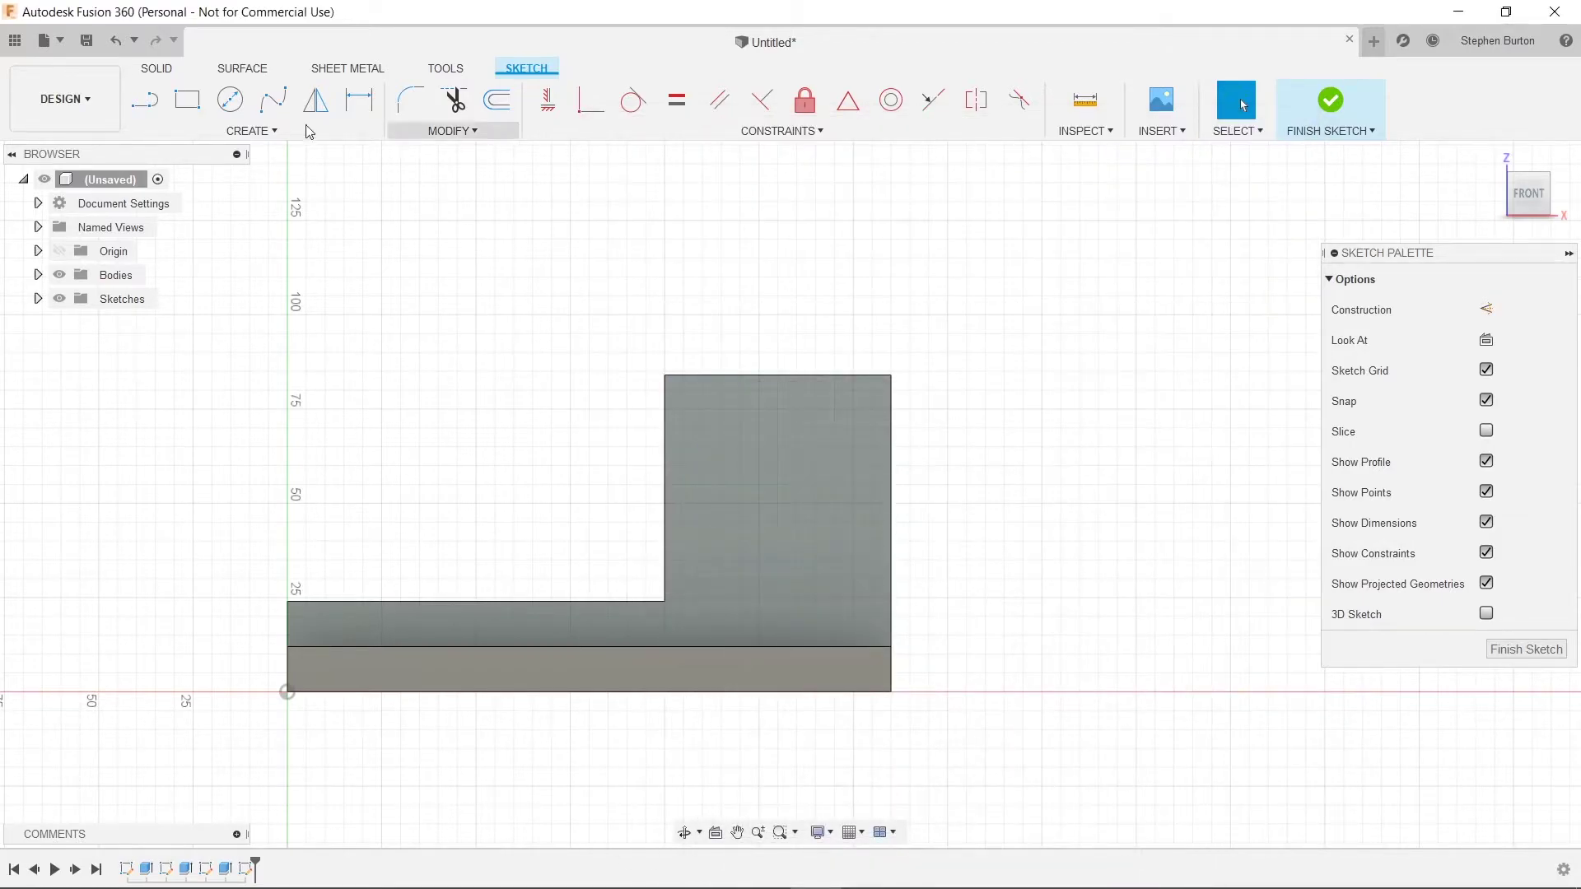
left_click(145, 100)
left_click(1486, 309)
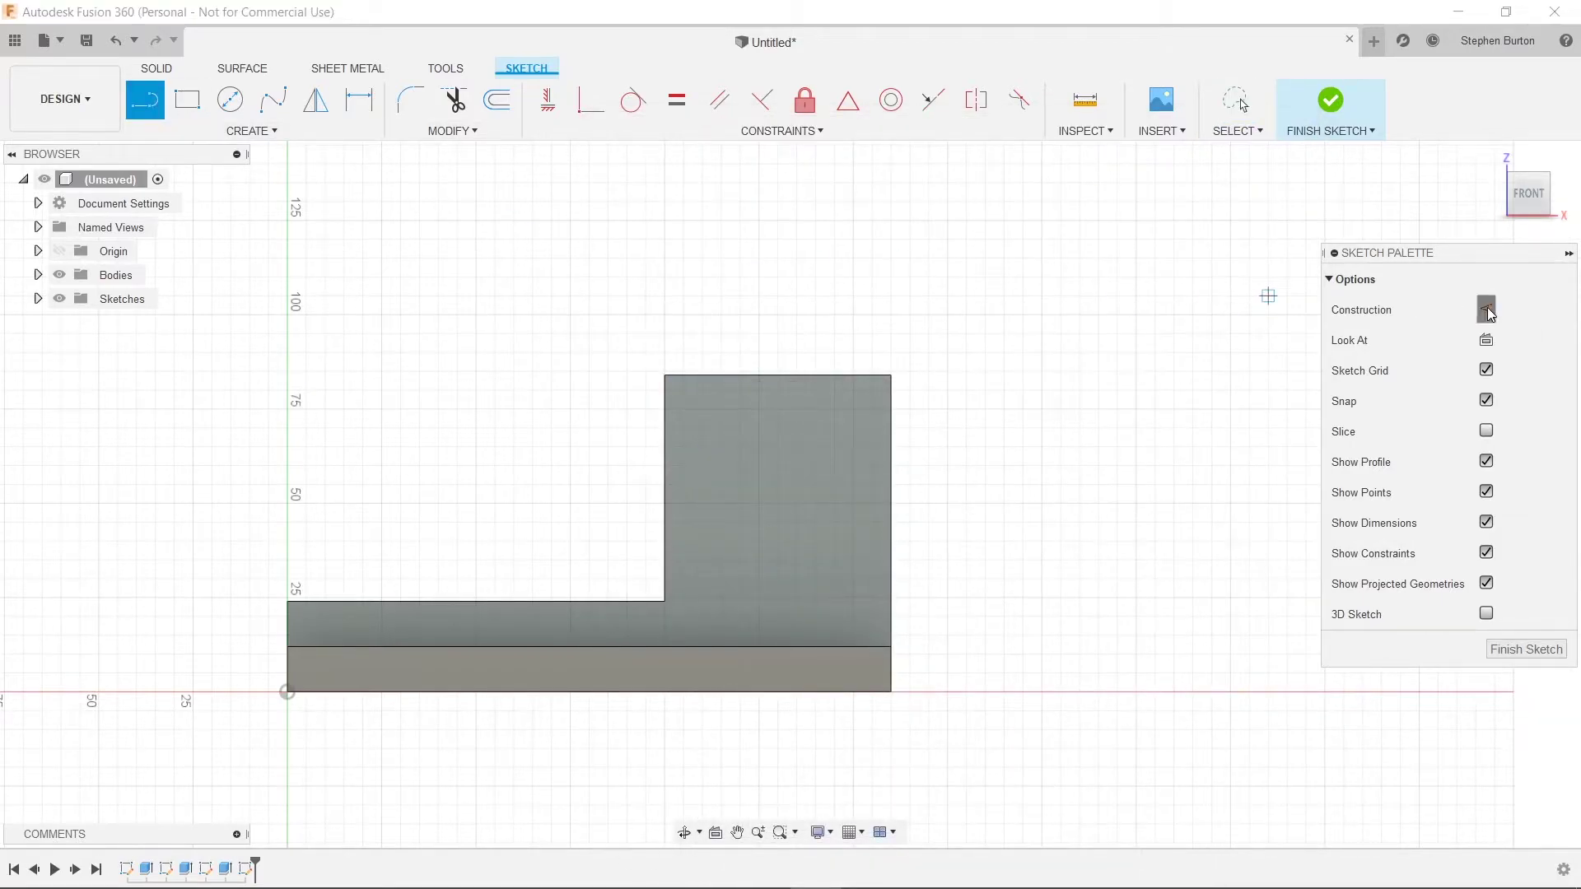
left_click(783, 648)
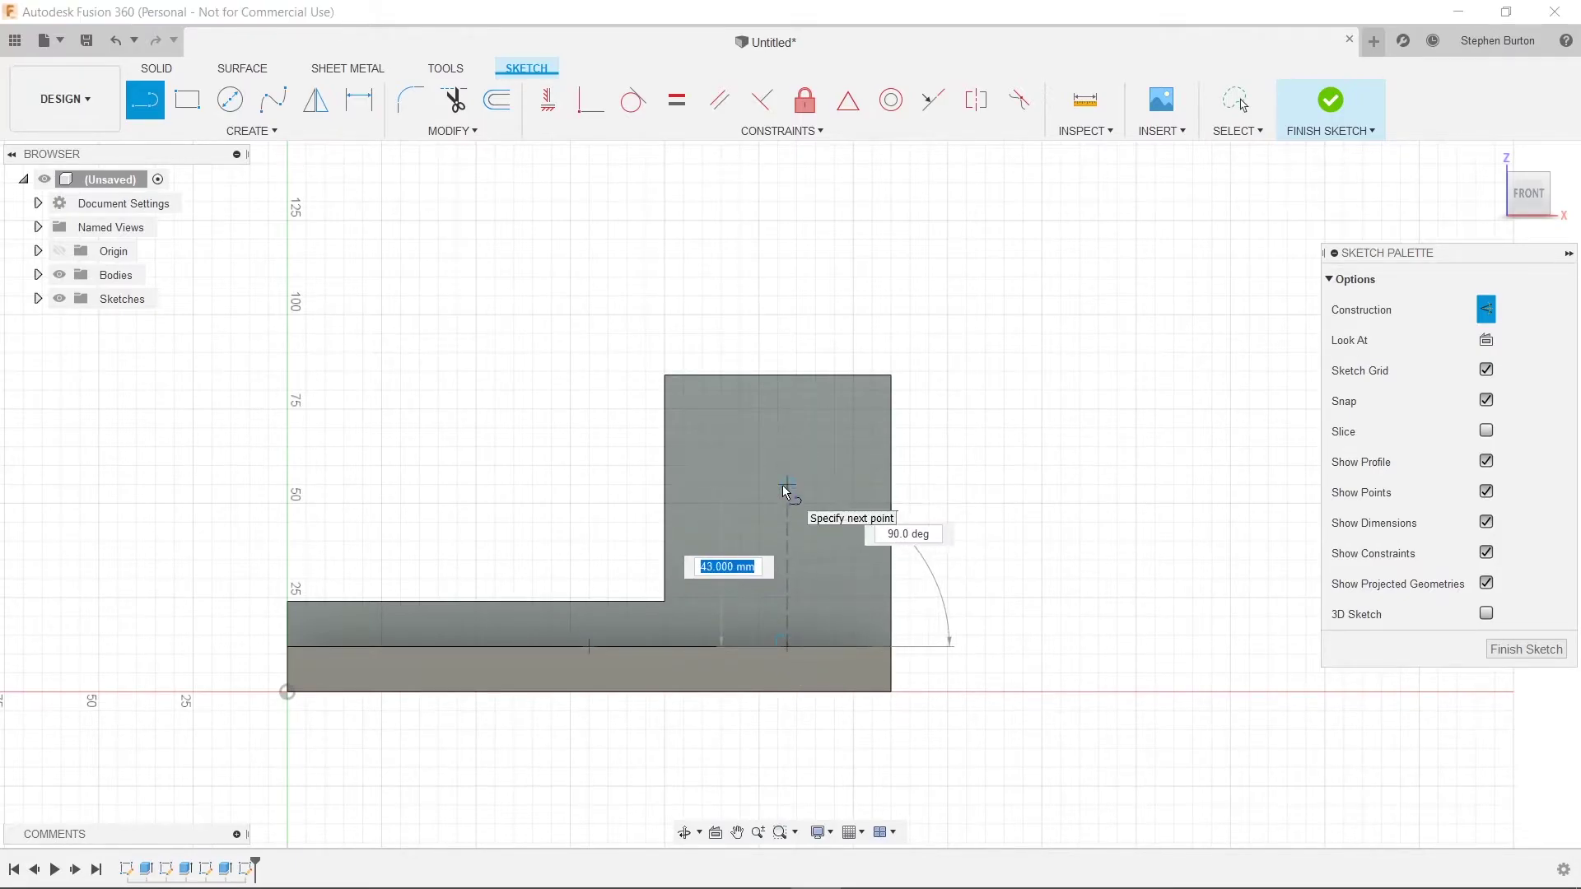
type("42")
key("Return")
key("Escape")
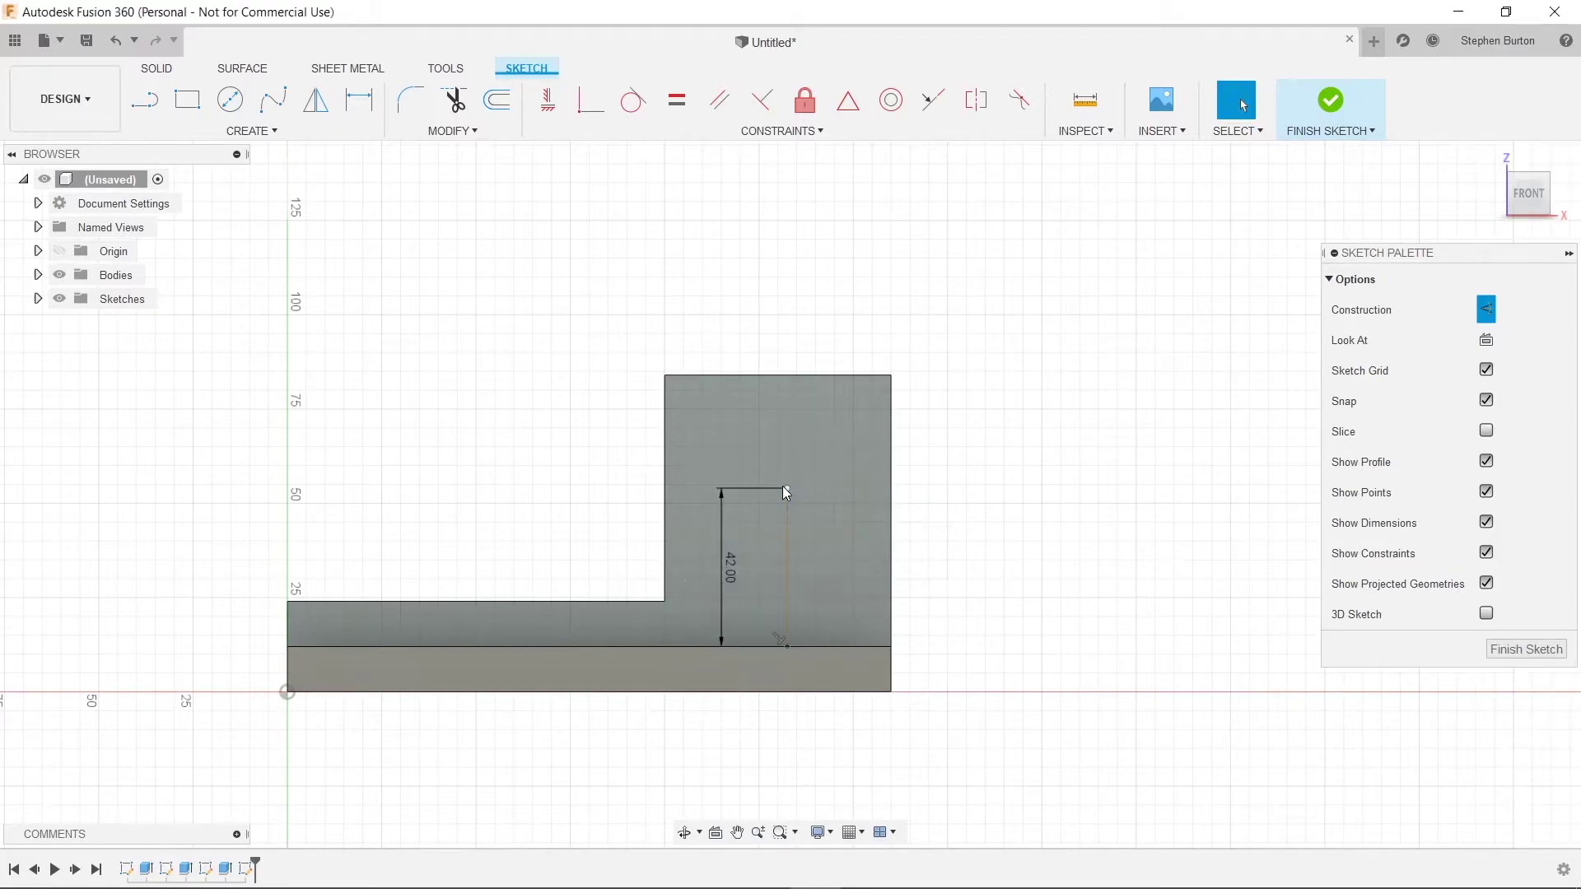
- Draw a non-construction circle 30 mm in diameter, centred on the upper end of the construction line
left_click(233, 102)
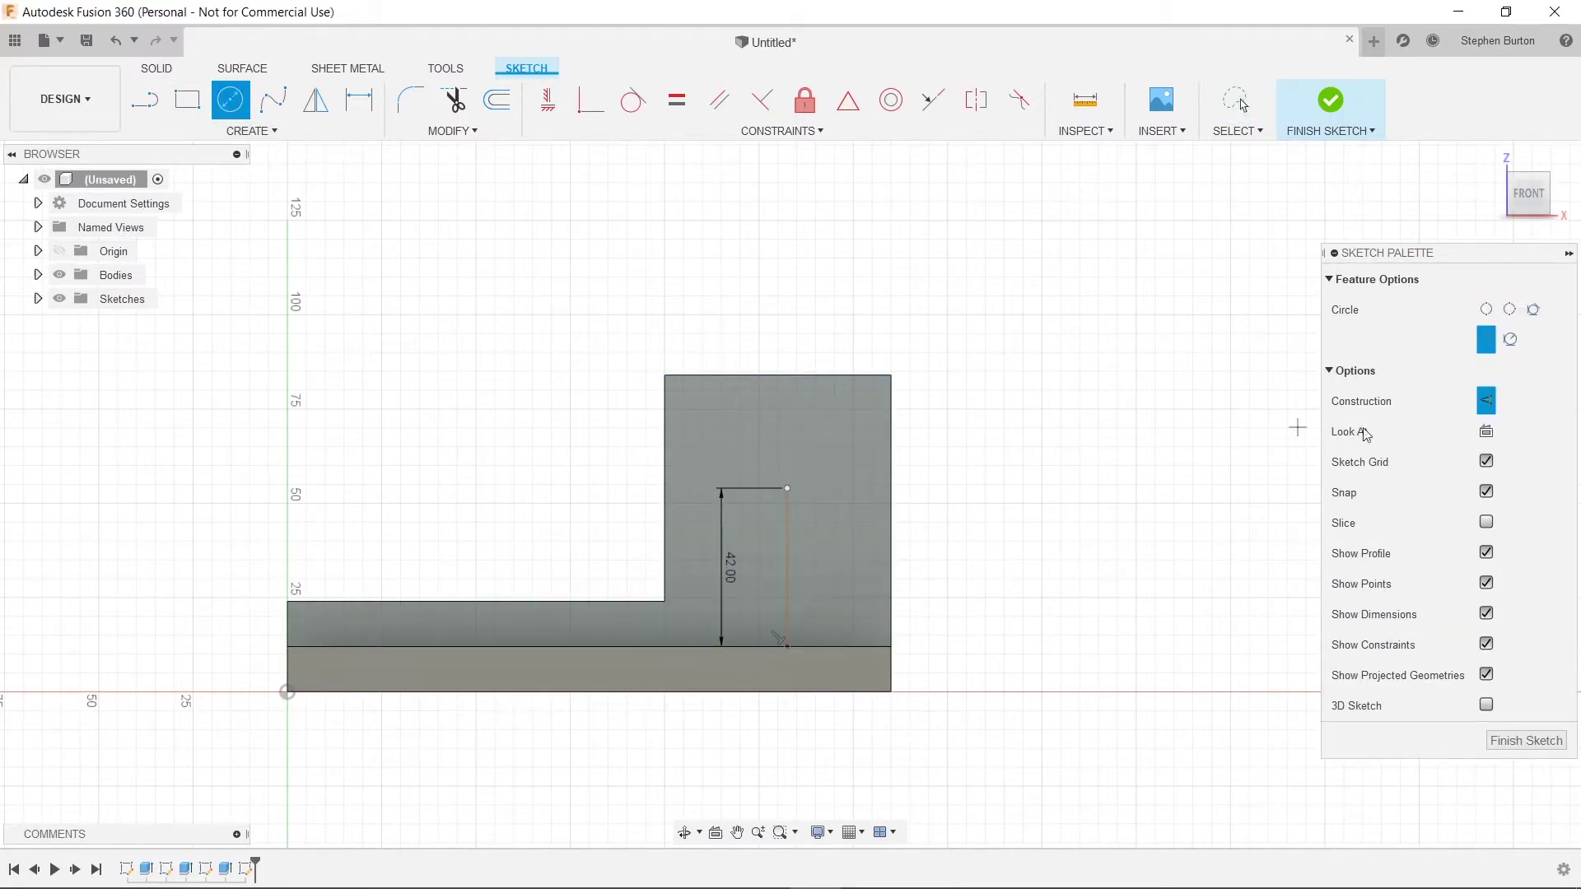
left_click(784, 489)
key("Tab")
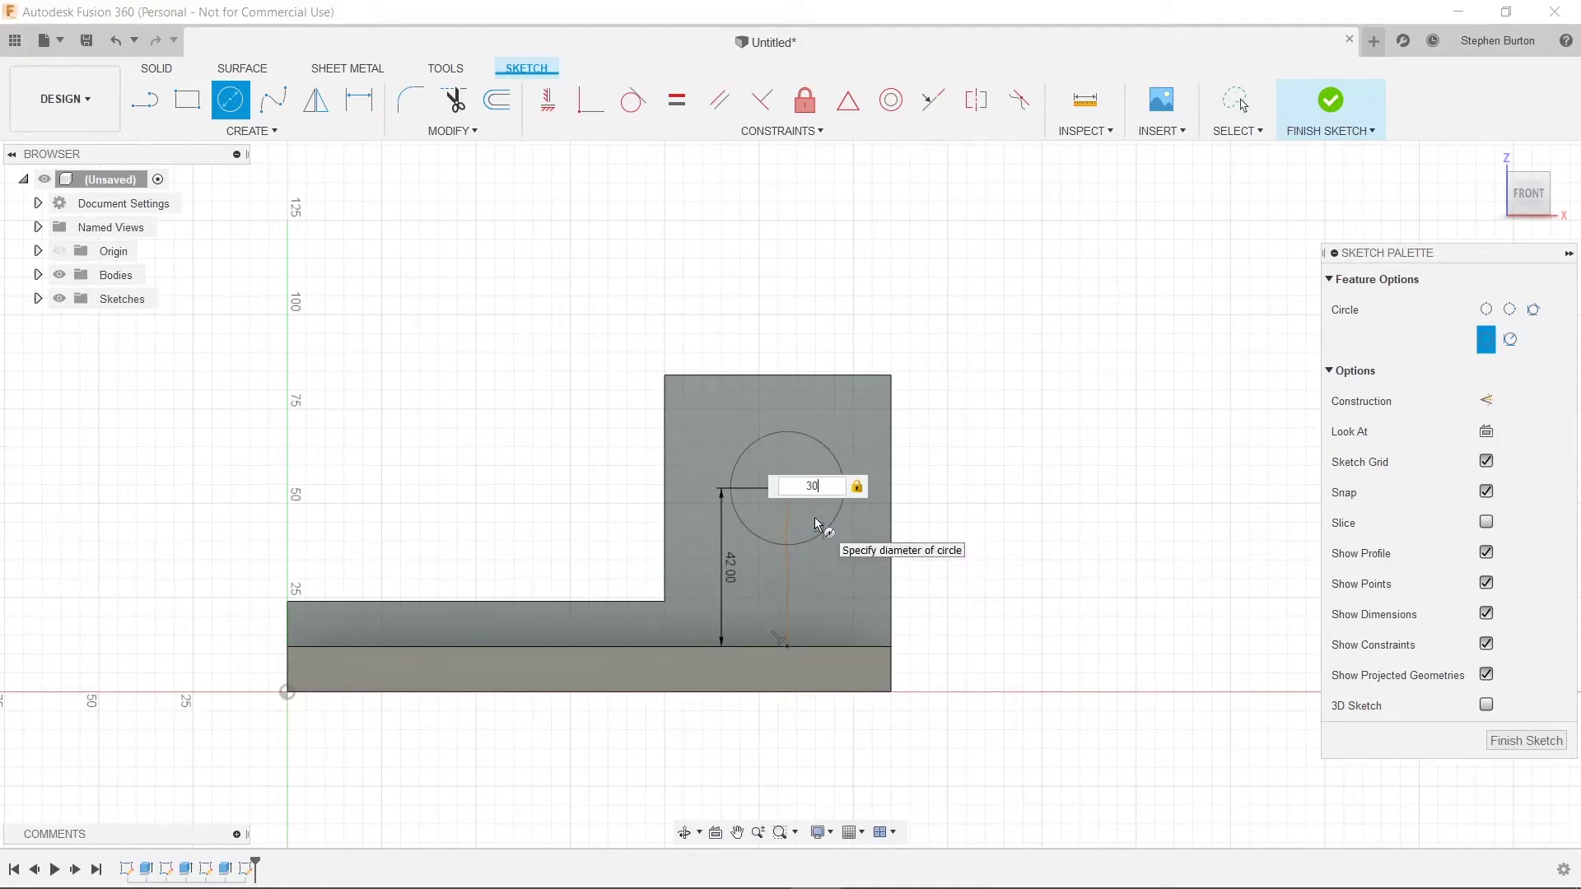
key("Return")
- Check the hole position in the reference drawing and dimension the circle's centre 30 mm from the upright's outer vertical edge
key("alt+Tab")
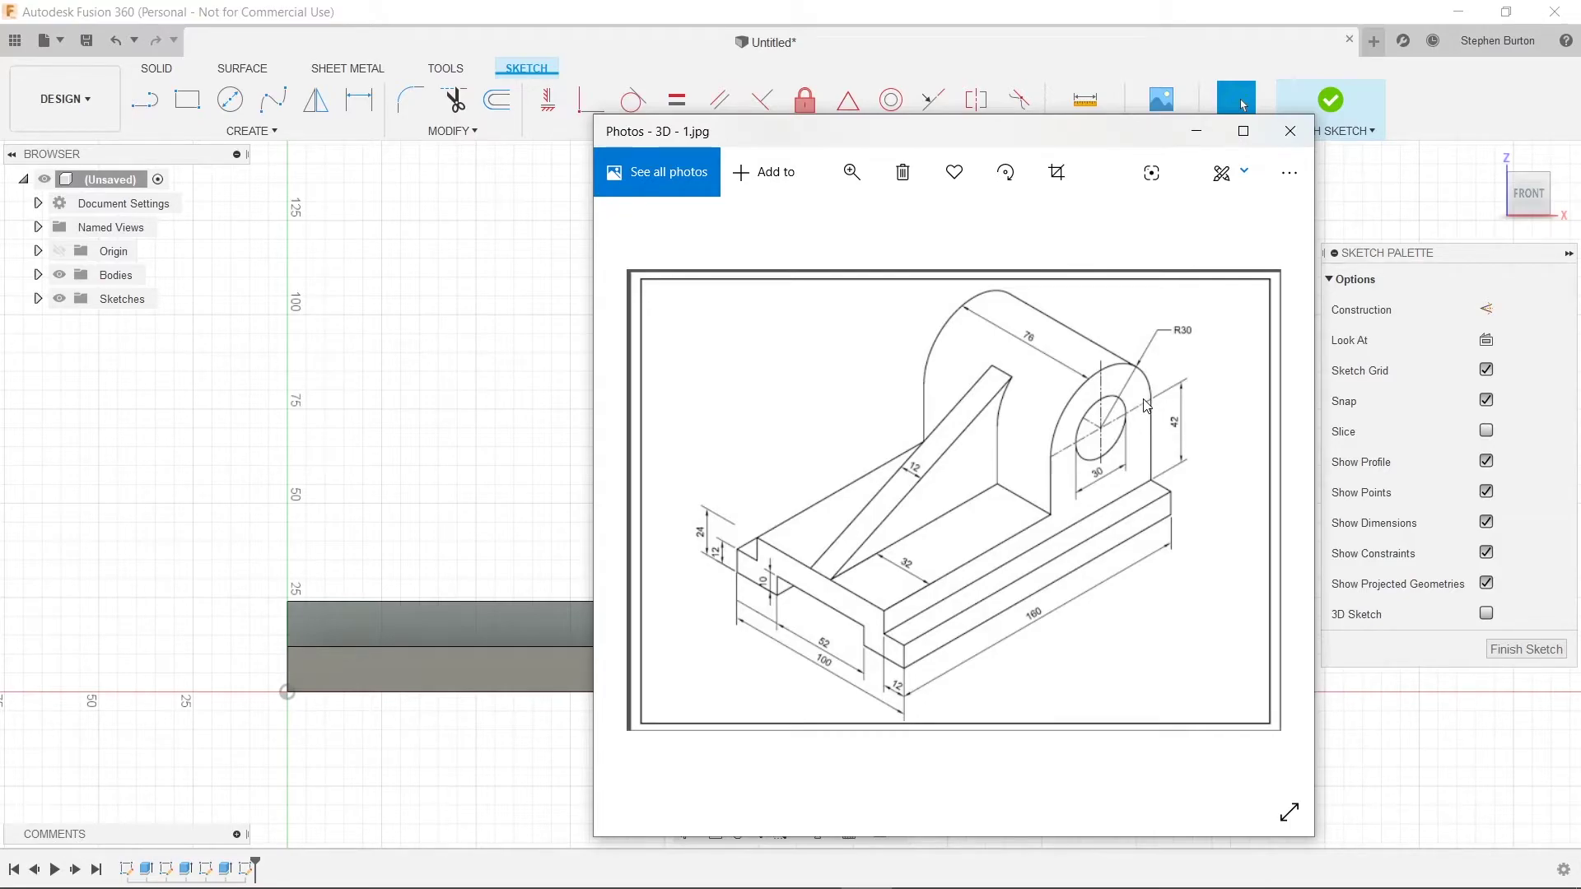
left_click(1193, 134)
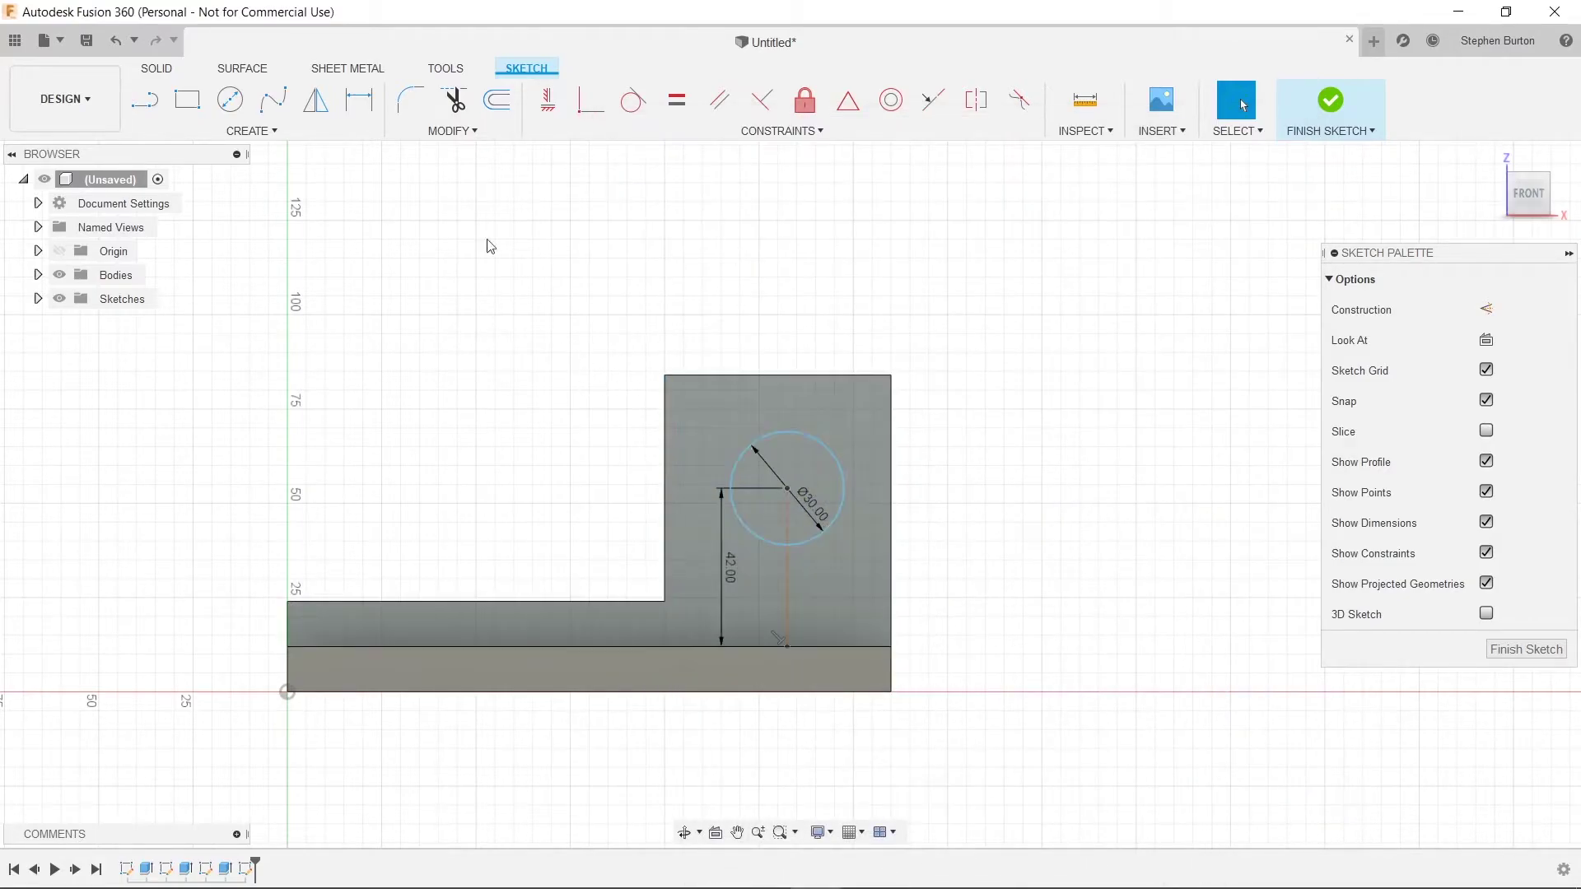
left_click(359, 100)
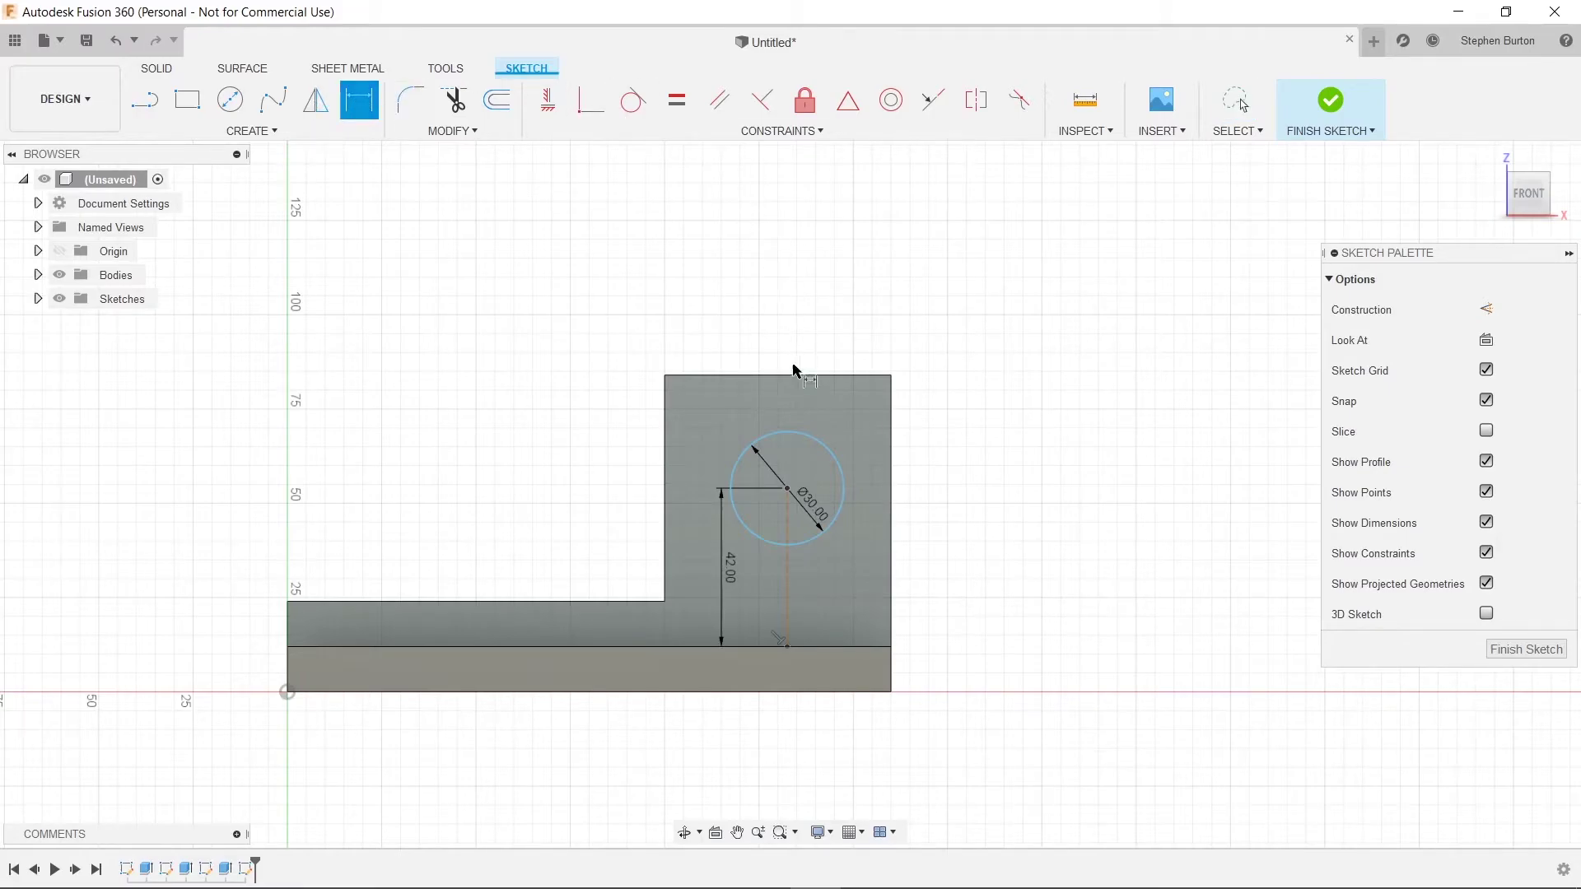
left_click(787, 487)
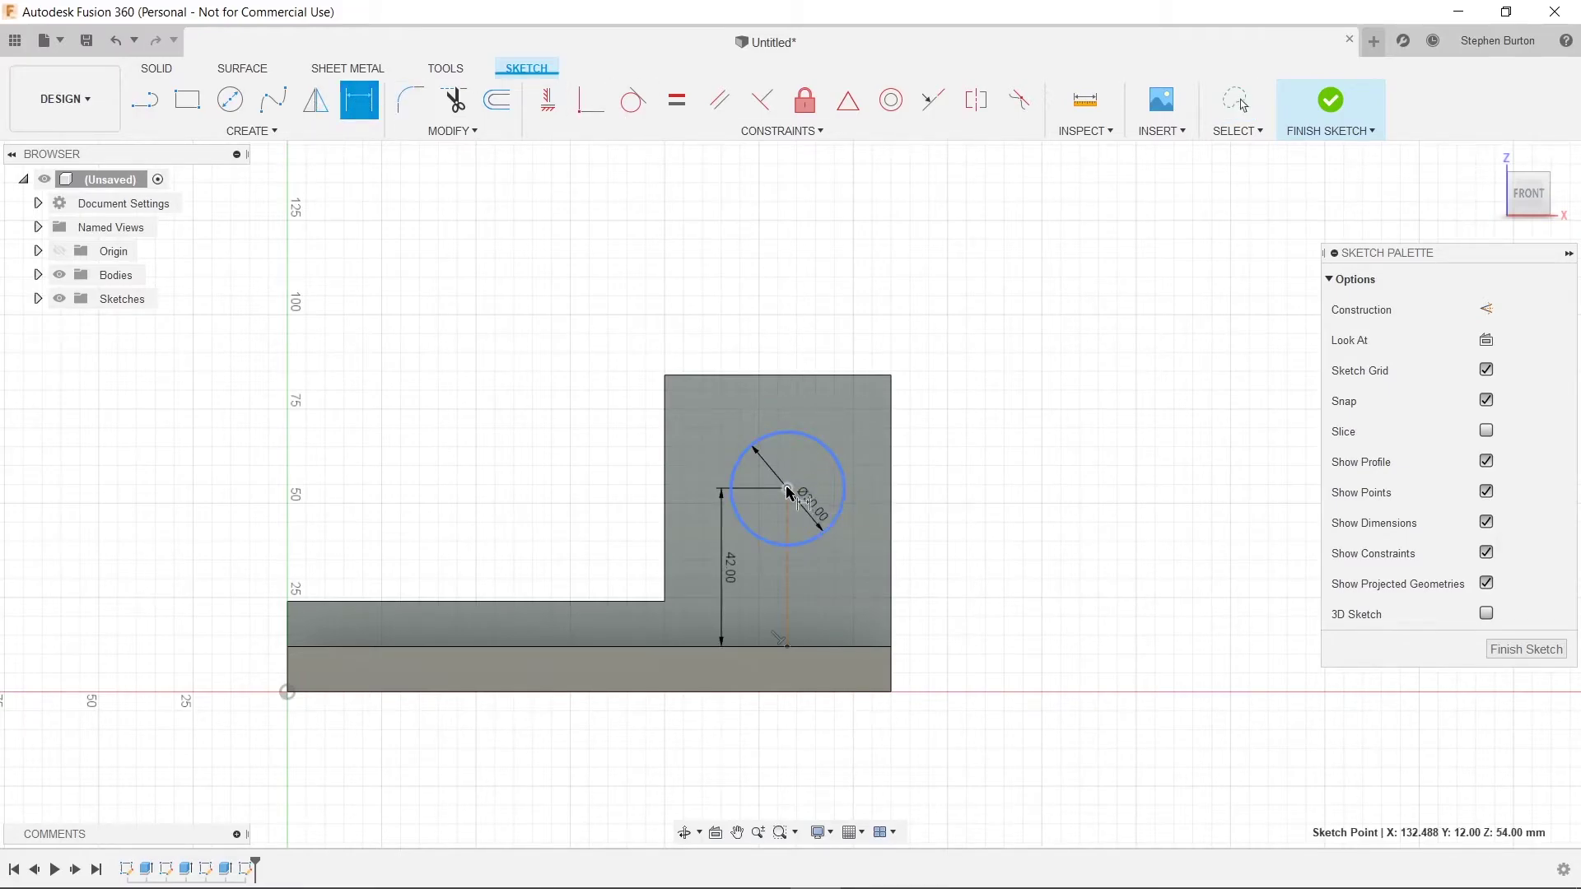
left_click(895, 496)
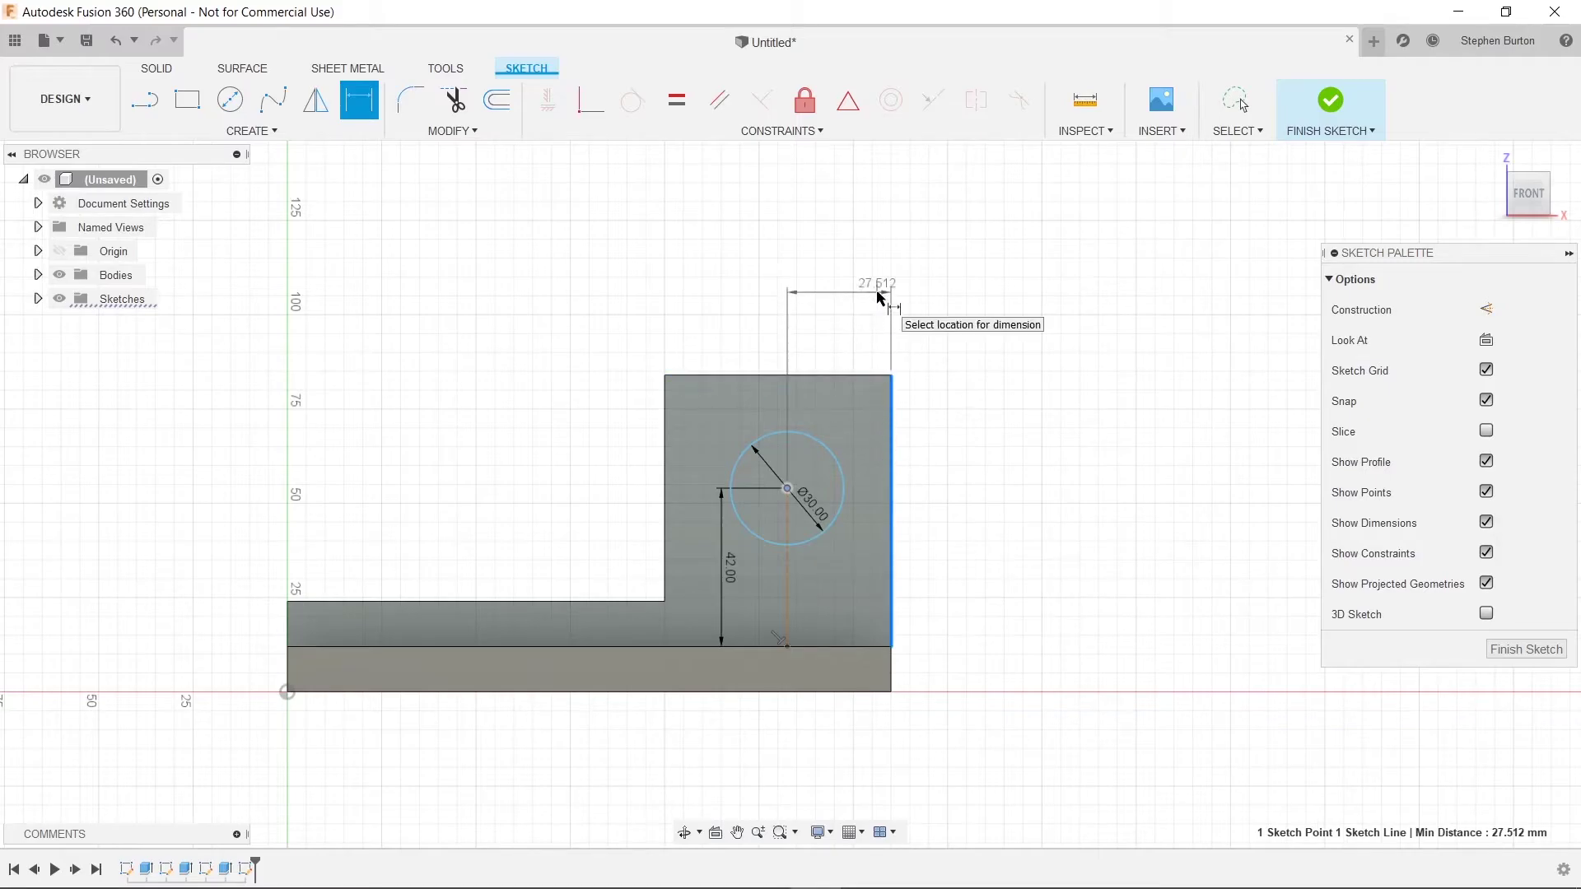
left_click(894, 297)
type("30")
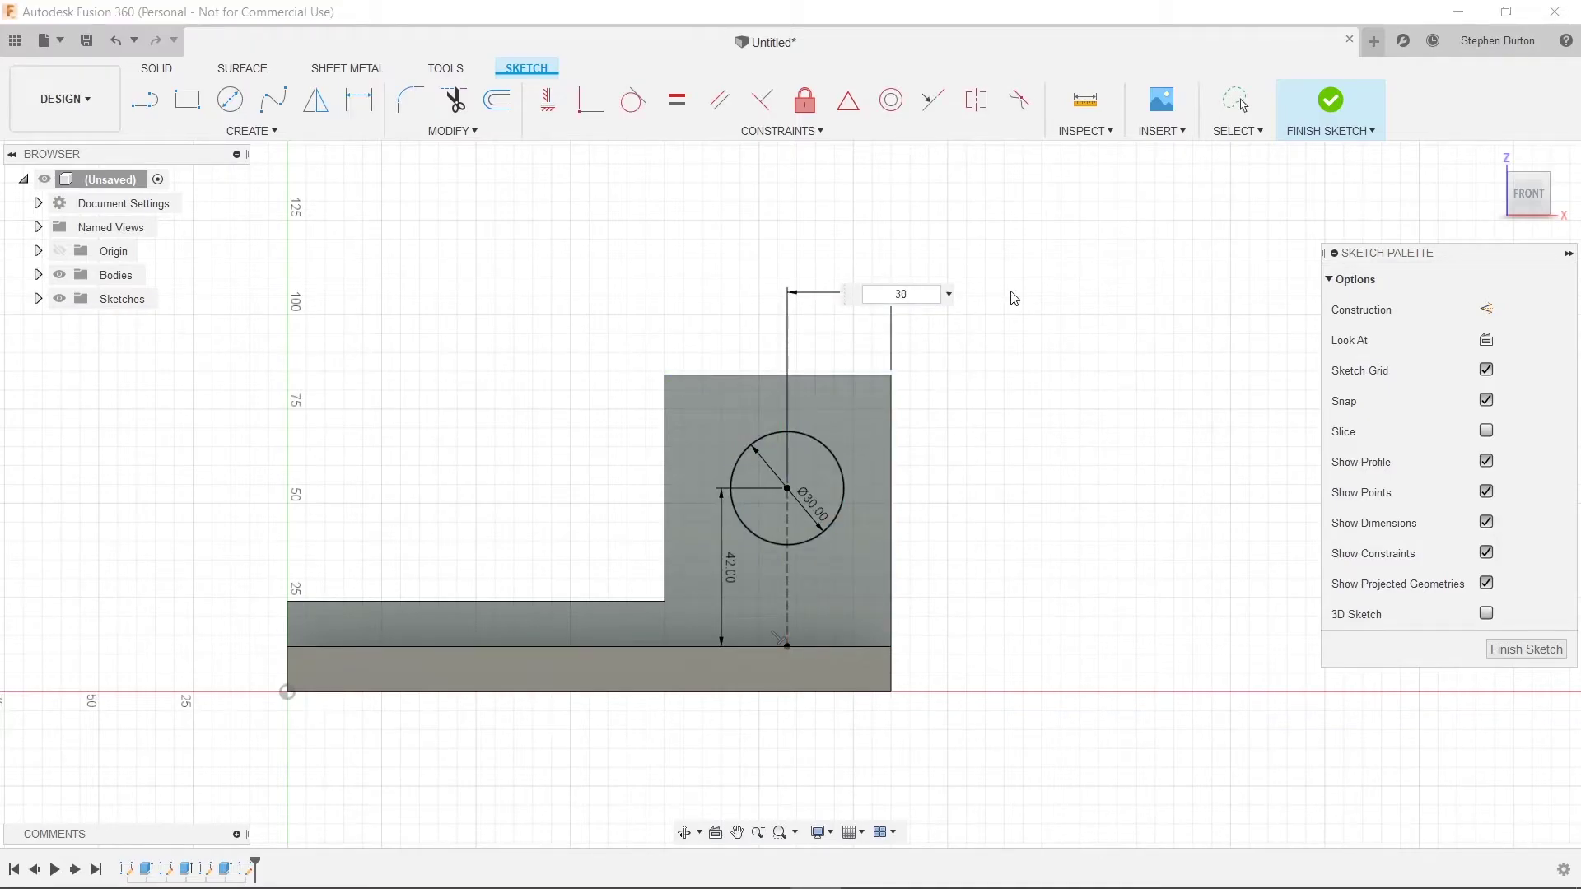
key("Return")
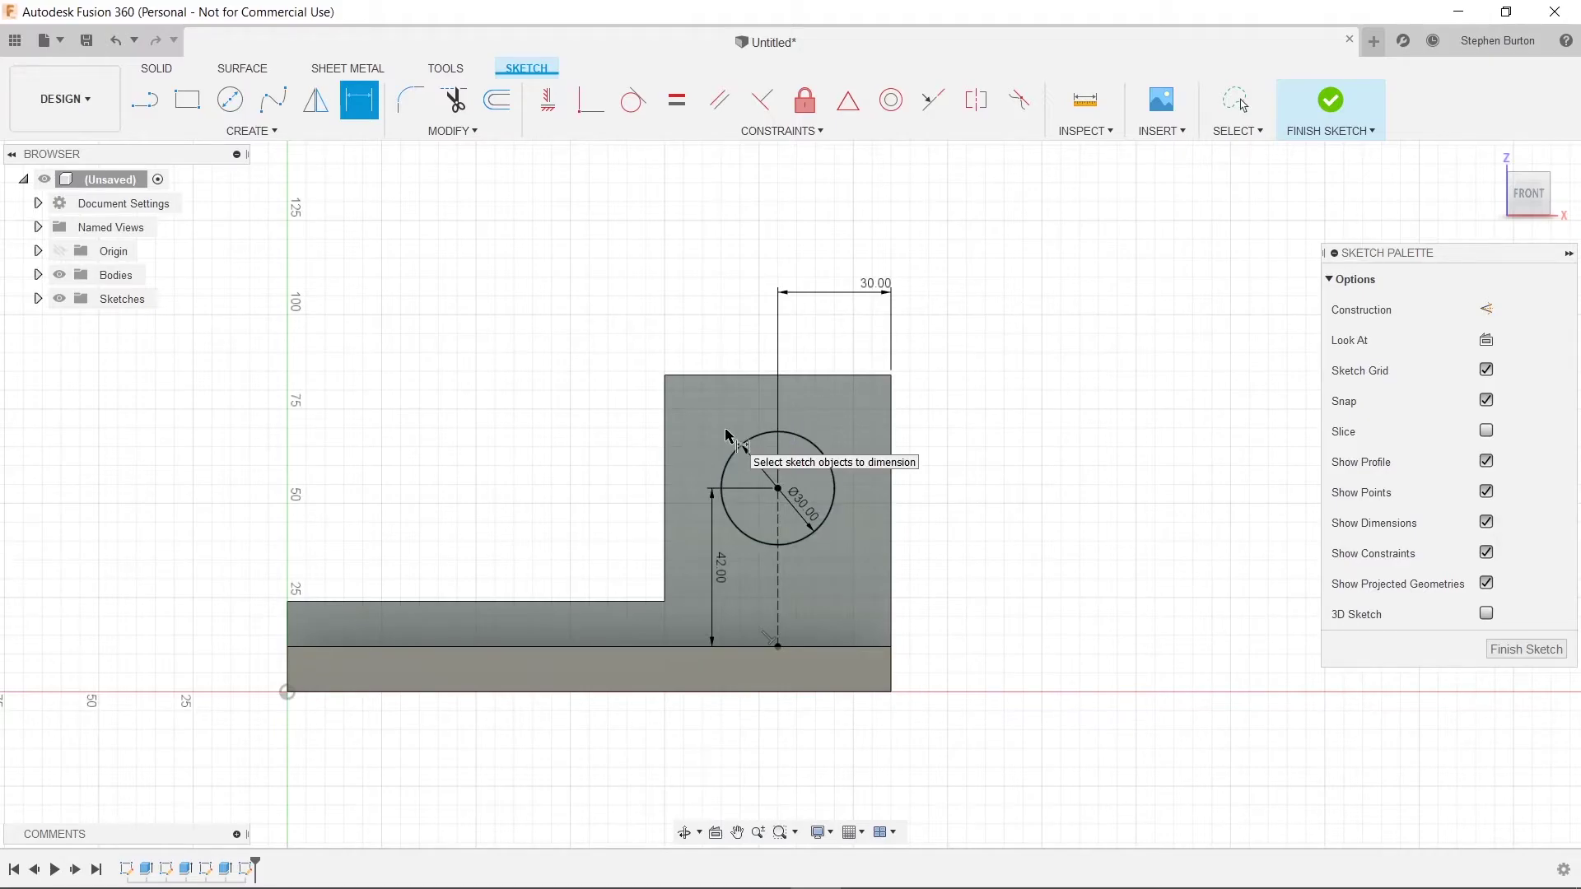
- Cut the circle through the upright block with an extrude distance of -260 mm
key("q")
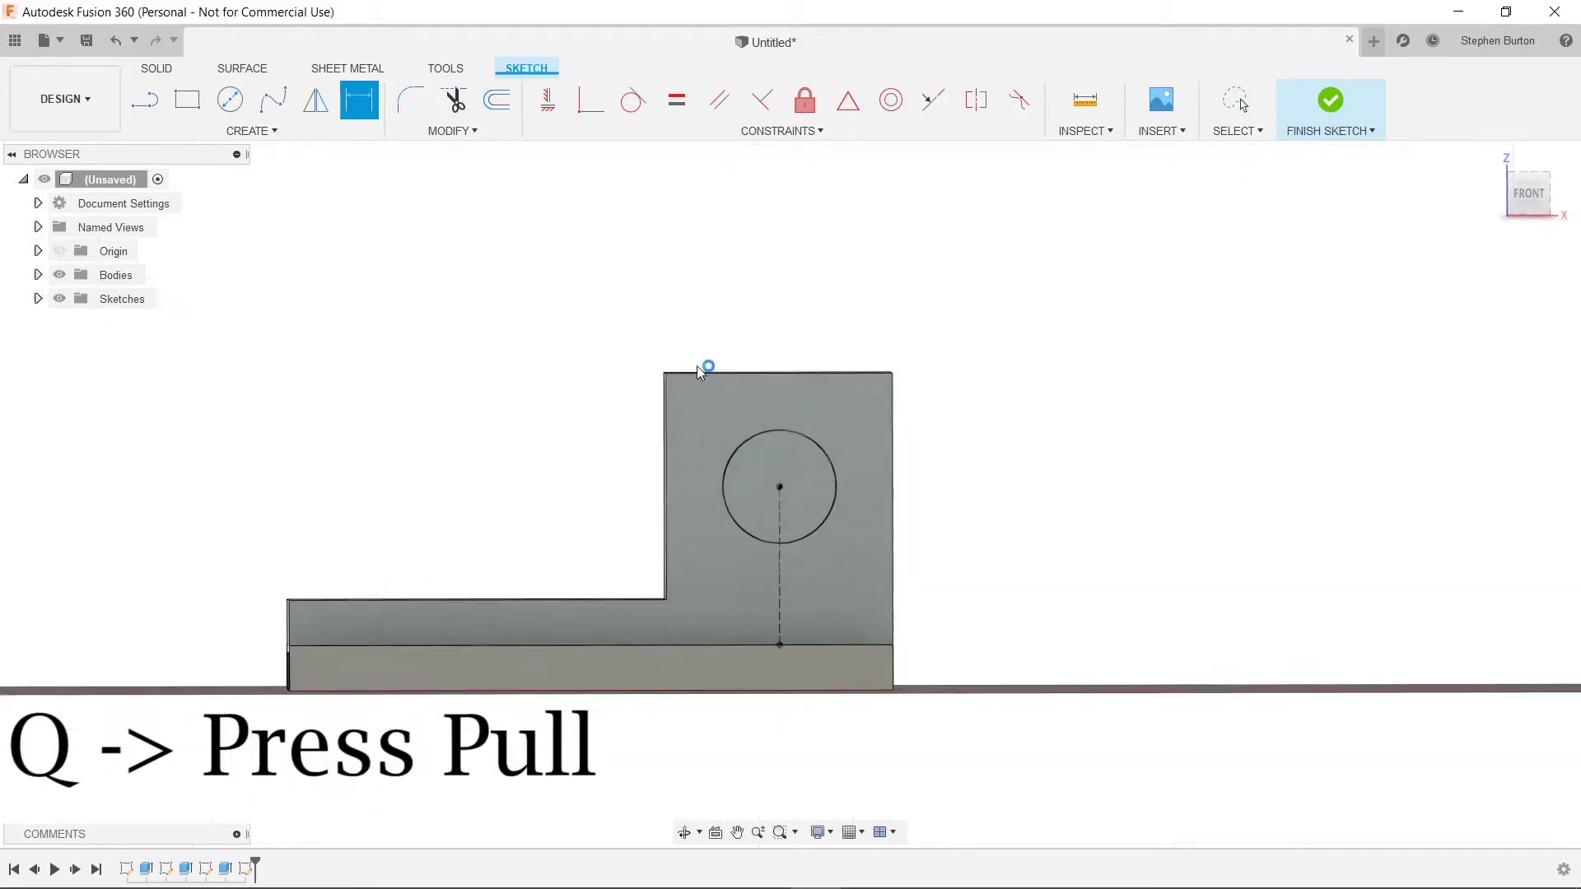
left_click(876, 423)
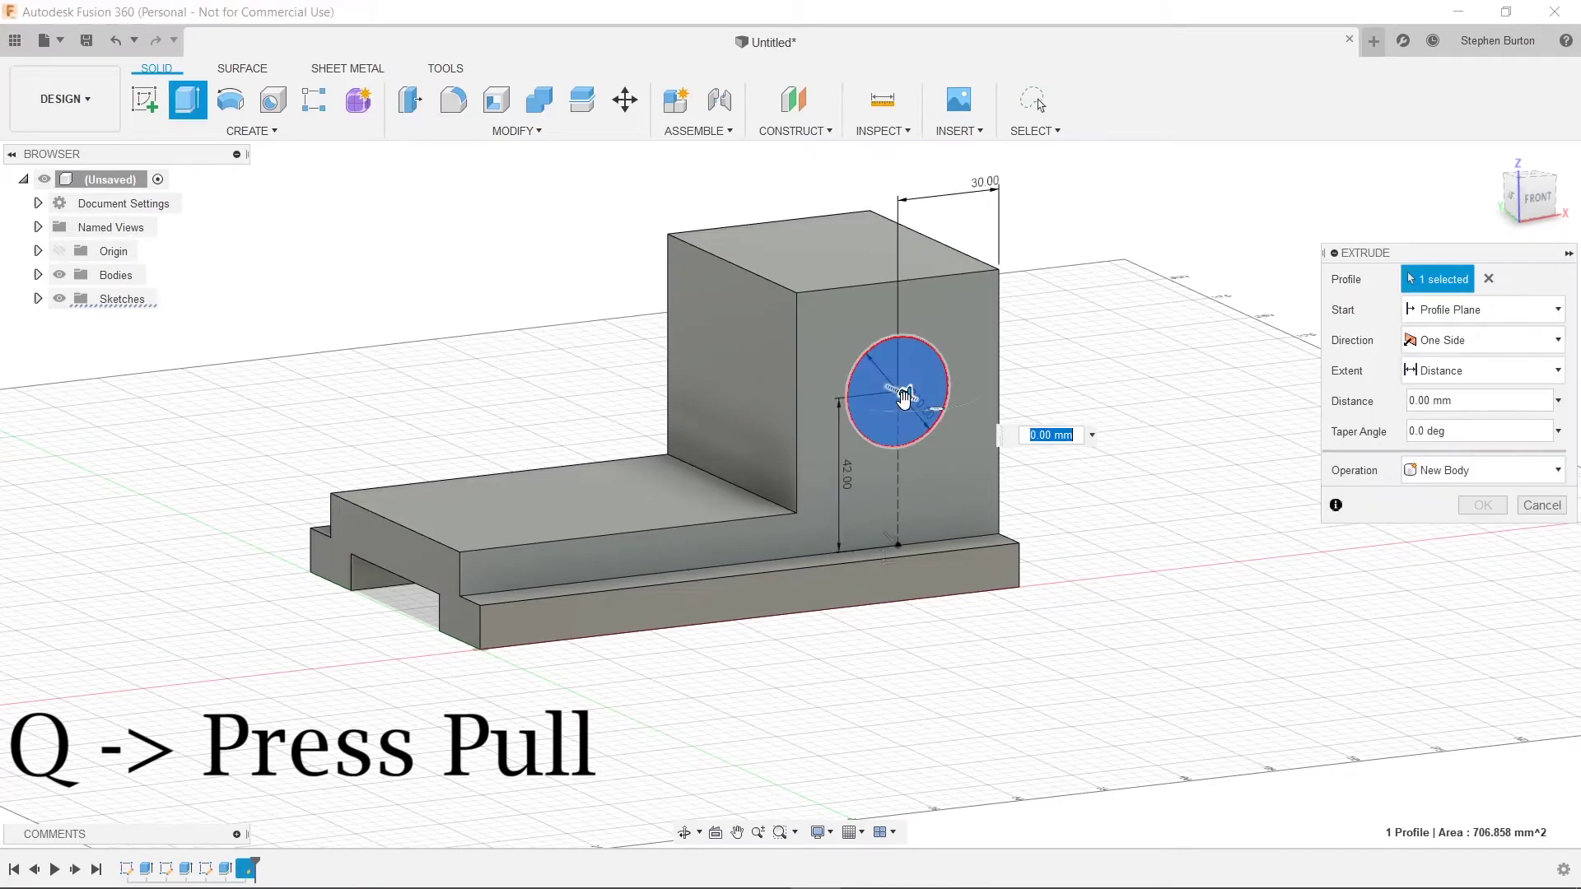
left_click_drag(839, 368, 509, 475)
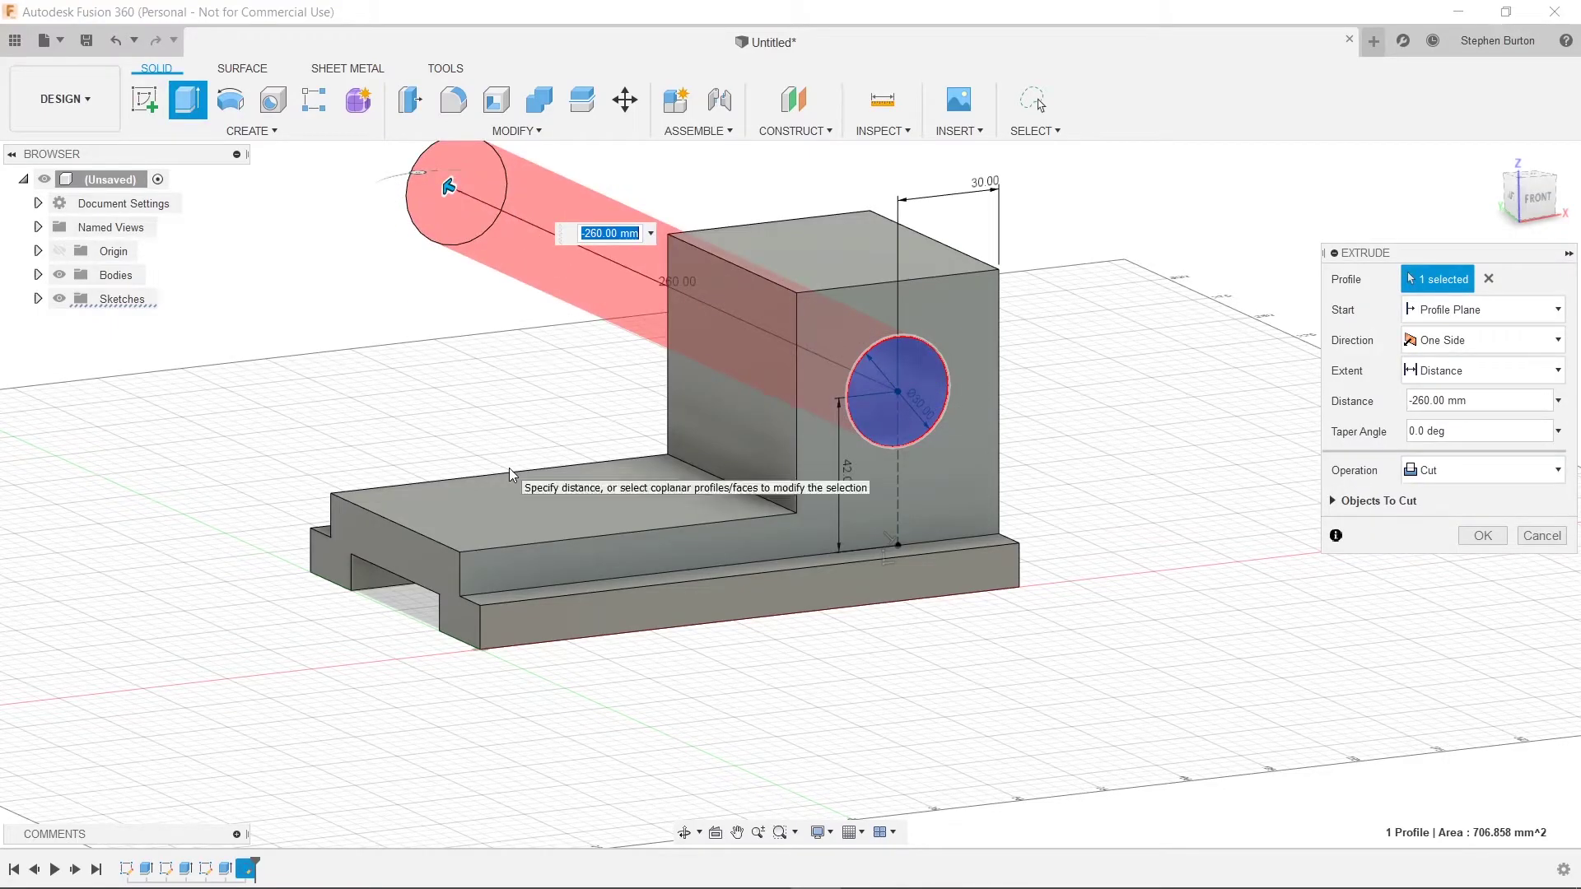
left_click(1482, 536)
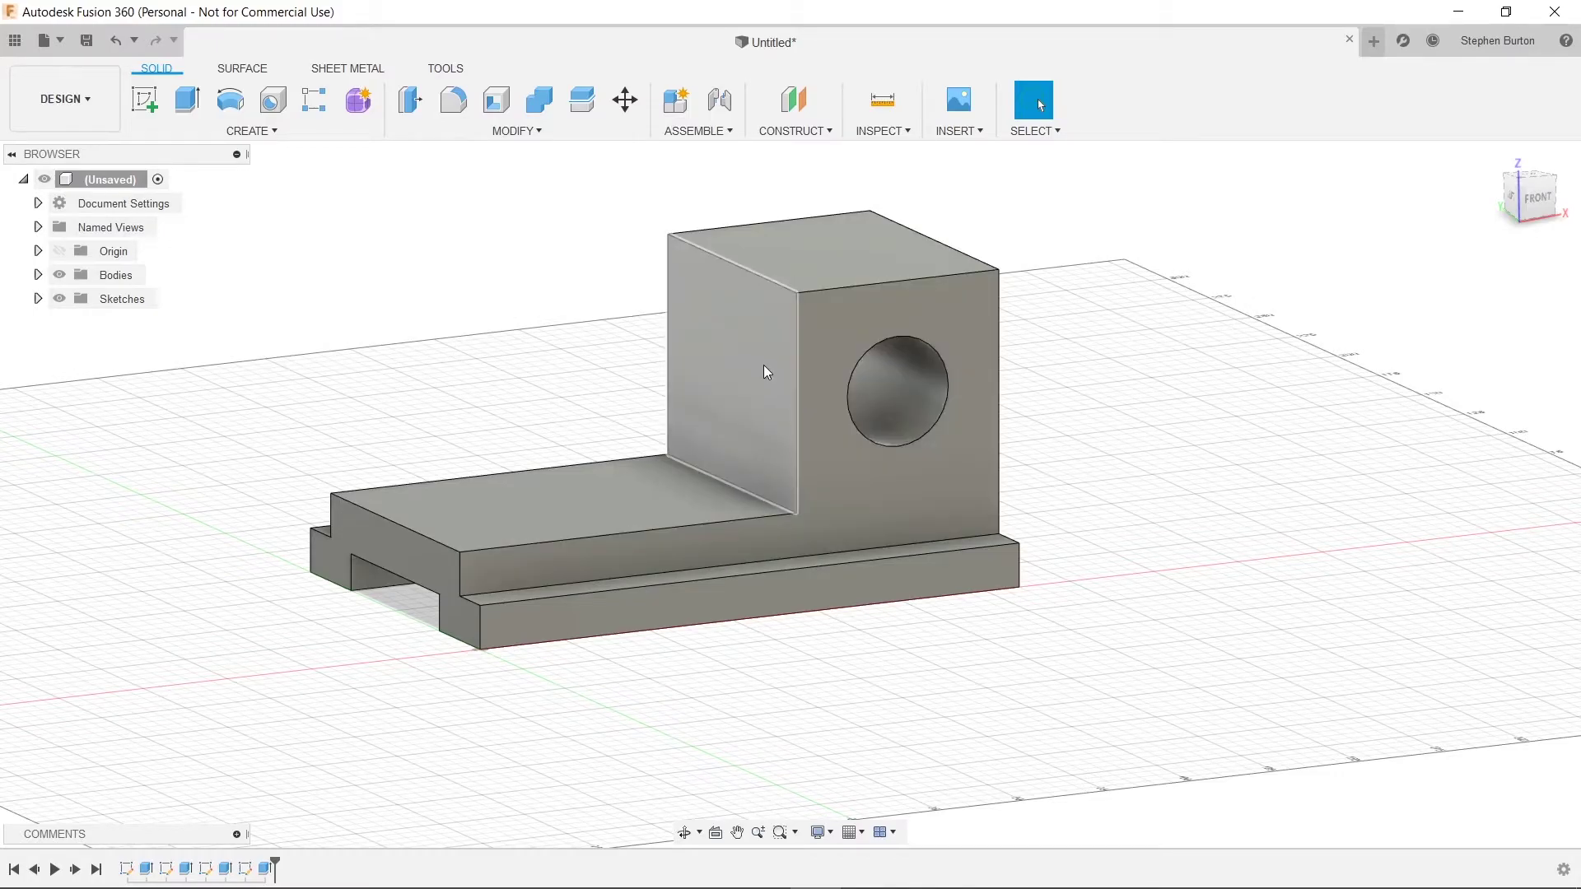
- Check the rib position in the reference drawing and sketch a 32 mm construction line on the base's top face, along its end edge from the front corner
key("alt+Tab")
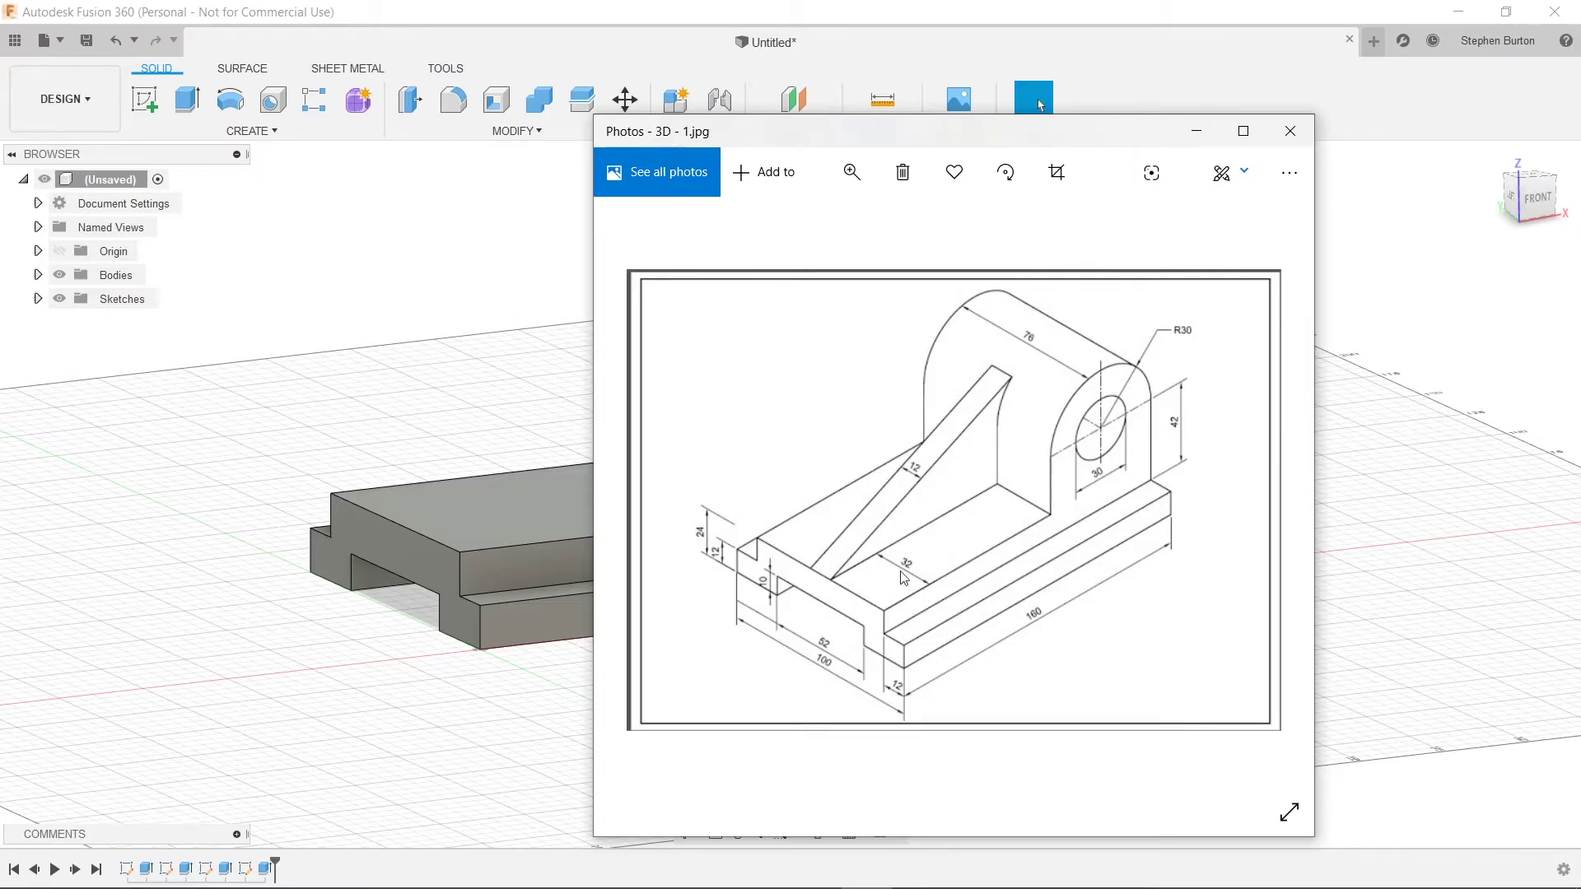
left_click(1197, 131)
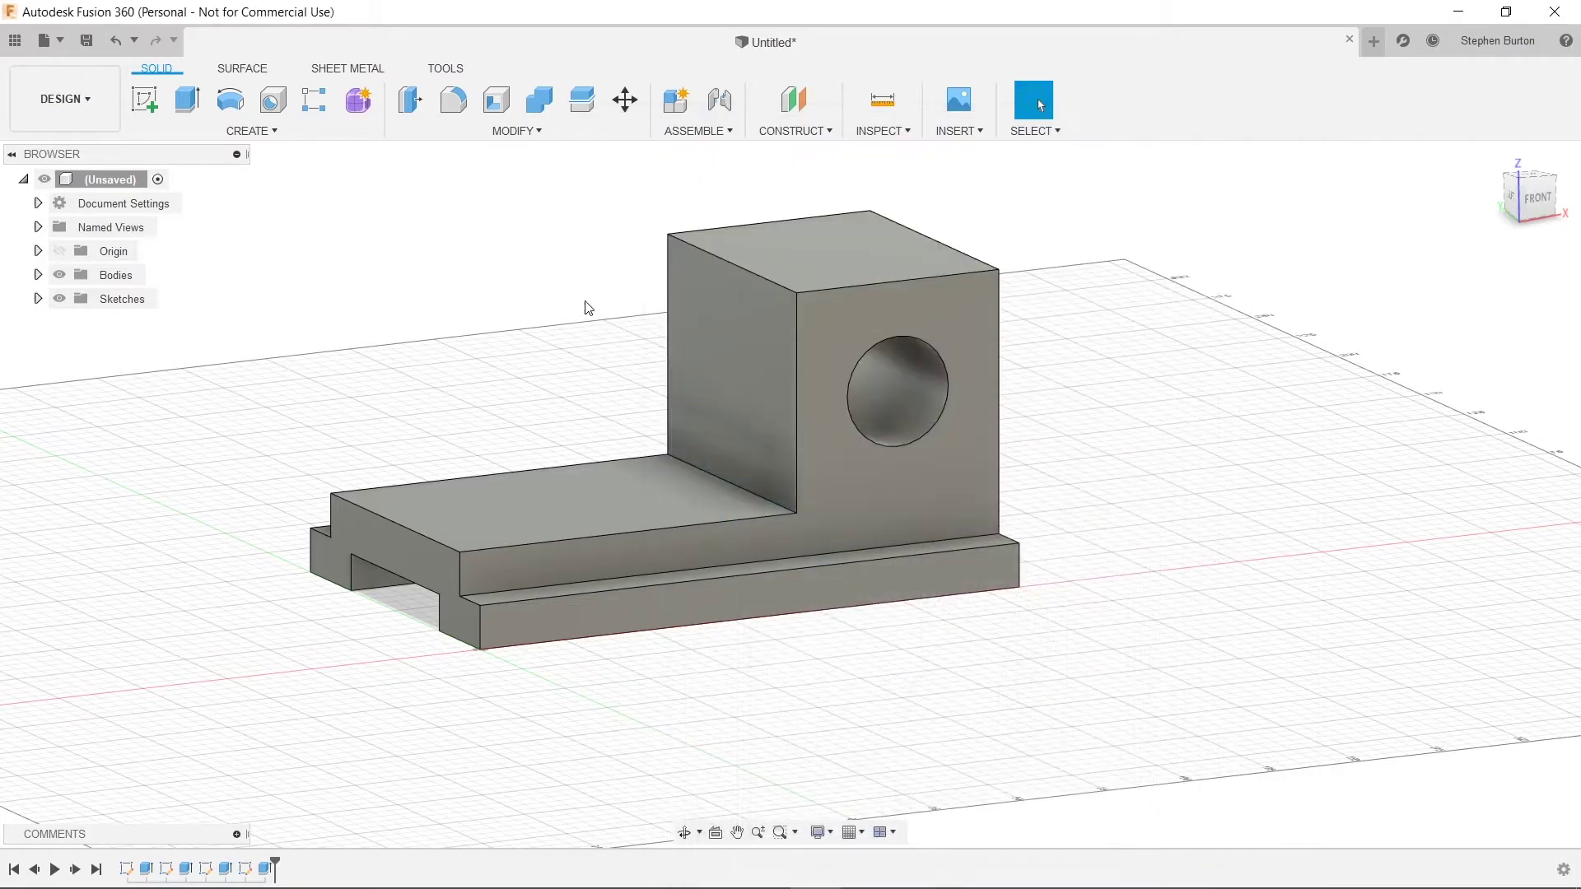
left_click(142, 107)
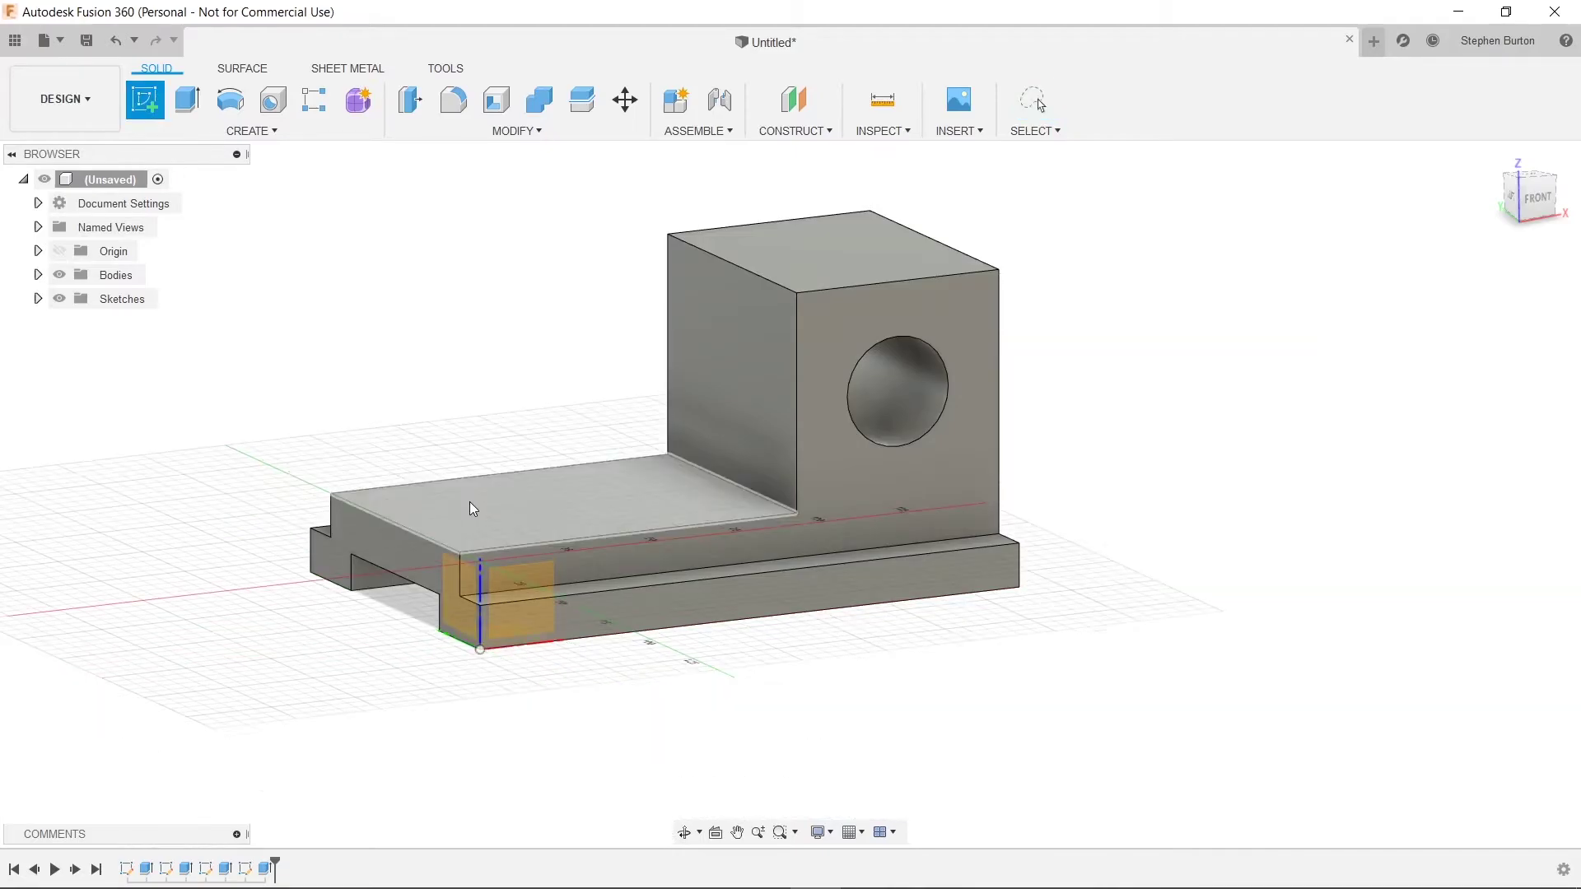
left_click(469, 504)
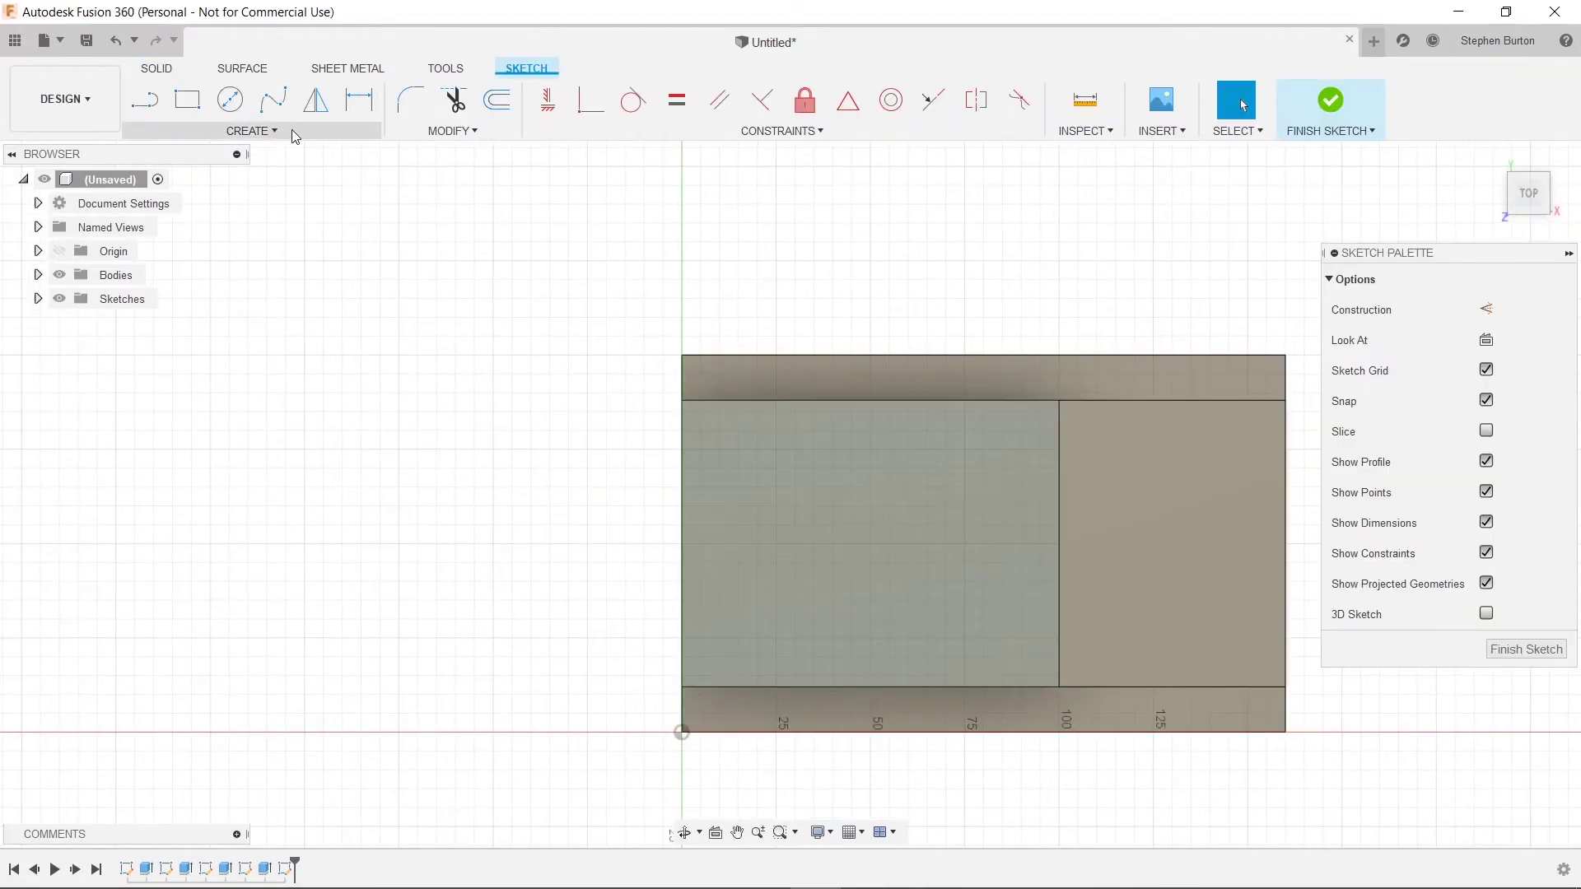
left_click(154, 113)
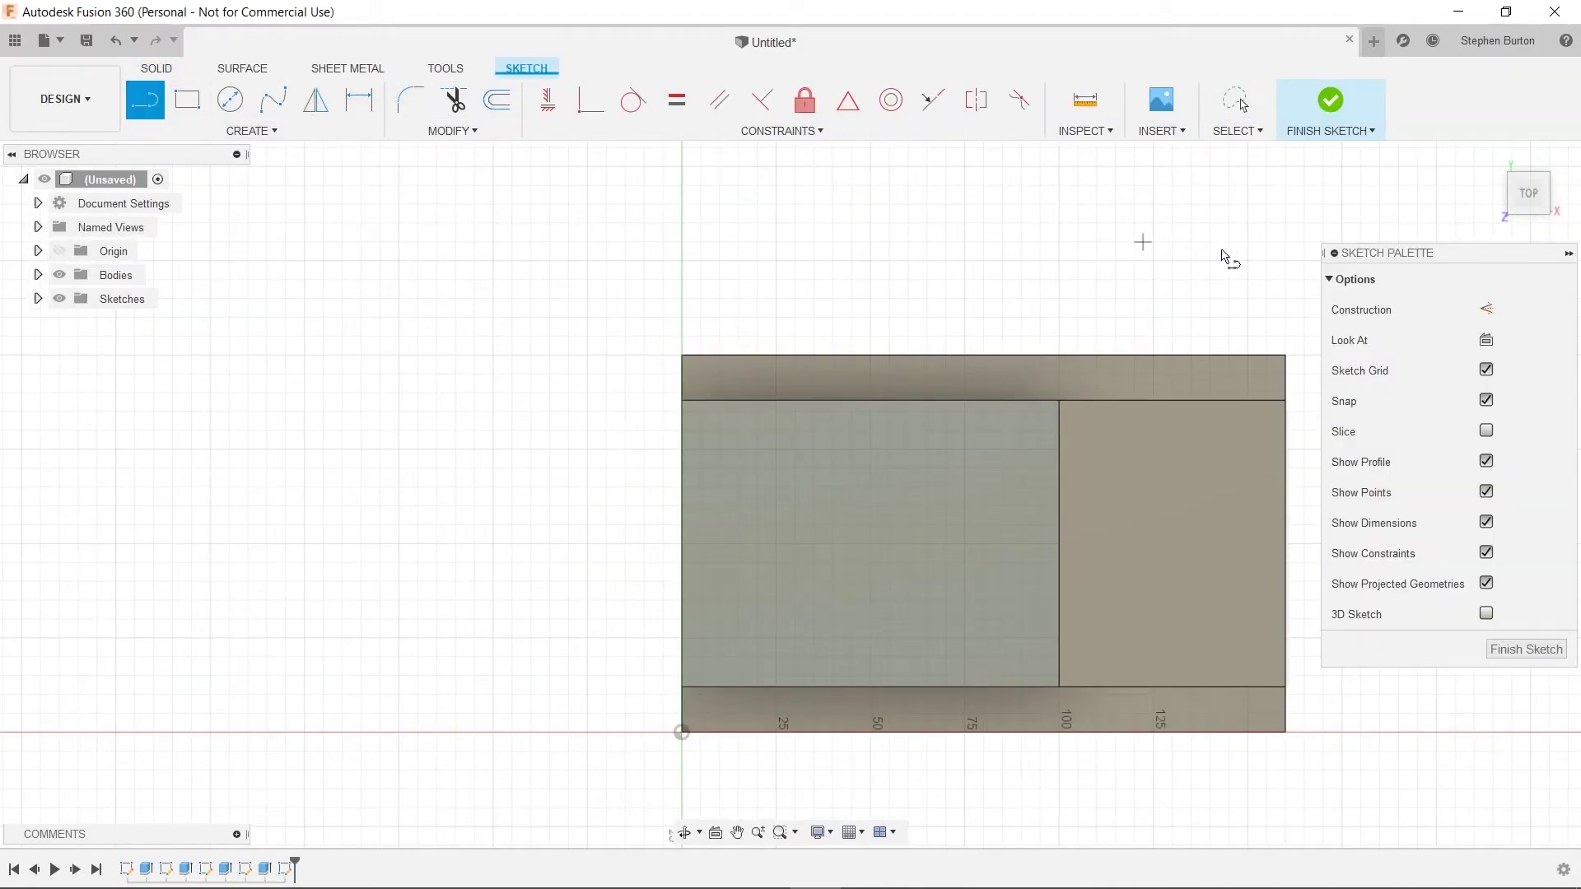
left_click(1485, 309)
left_click(682, 687)
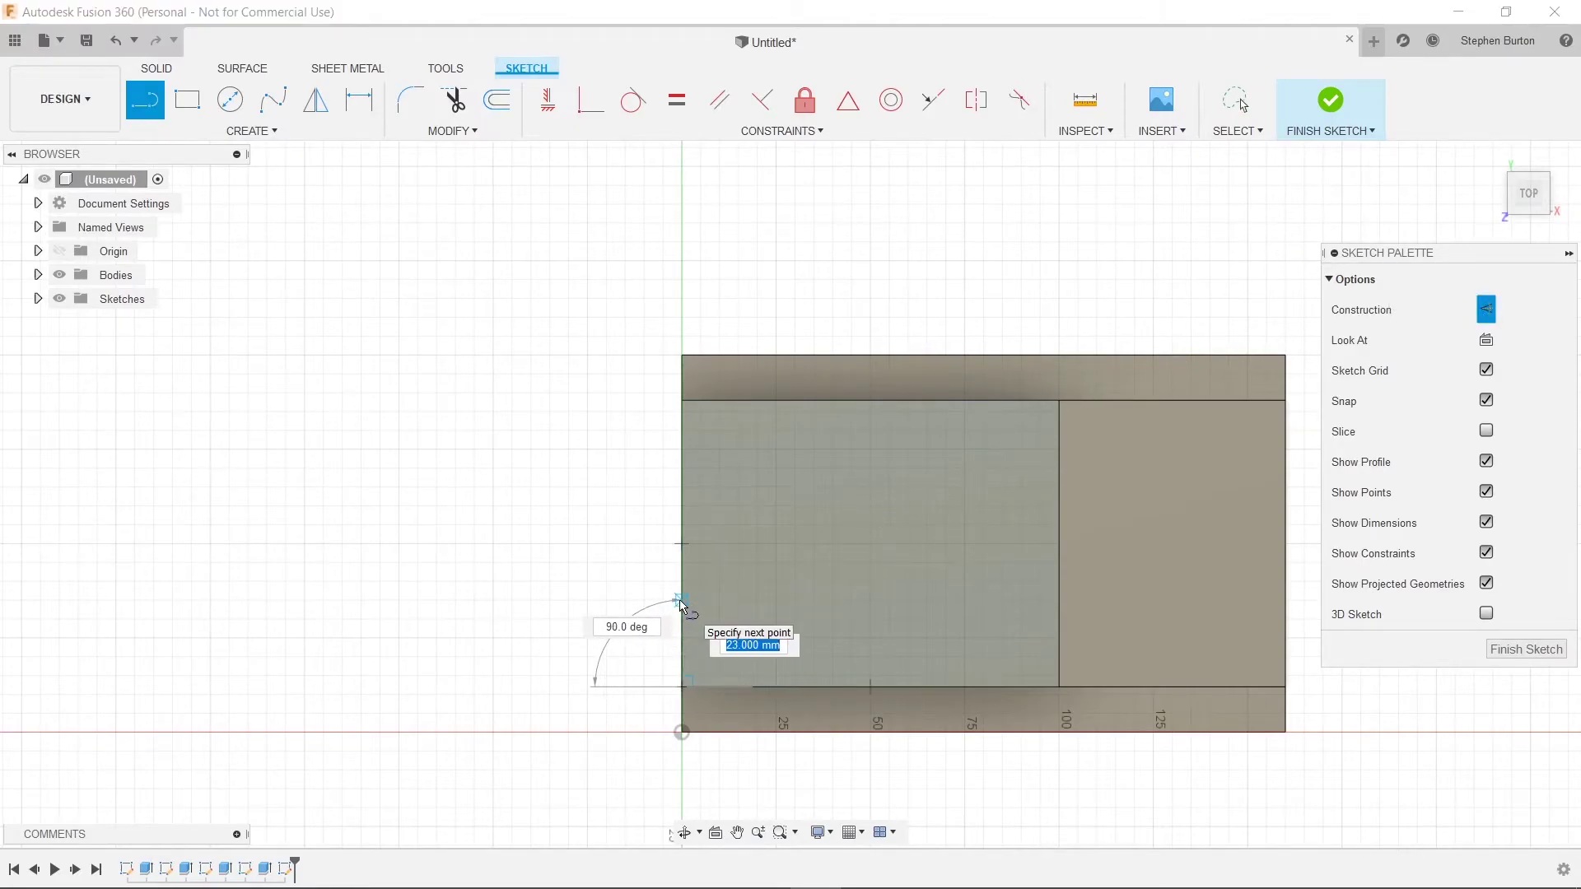
key("alt+Tab")
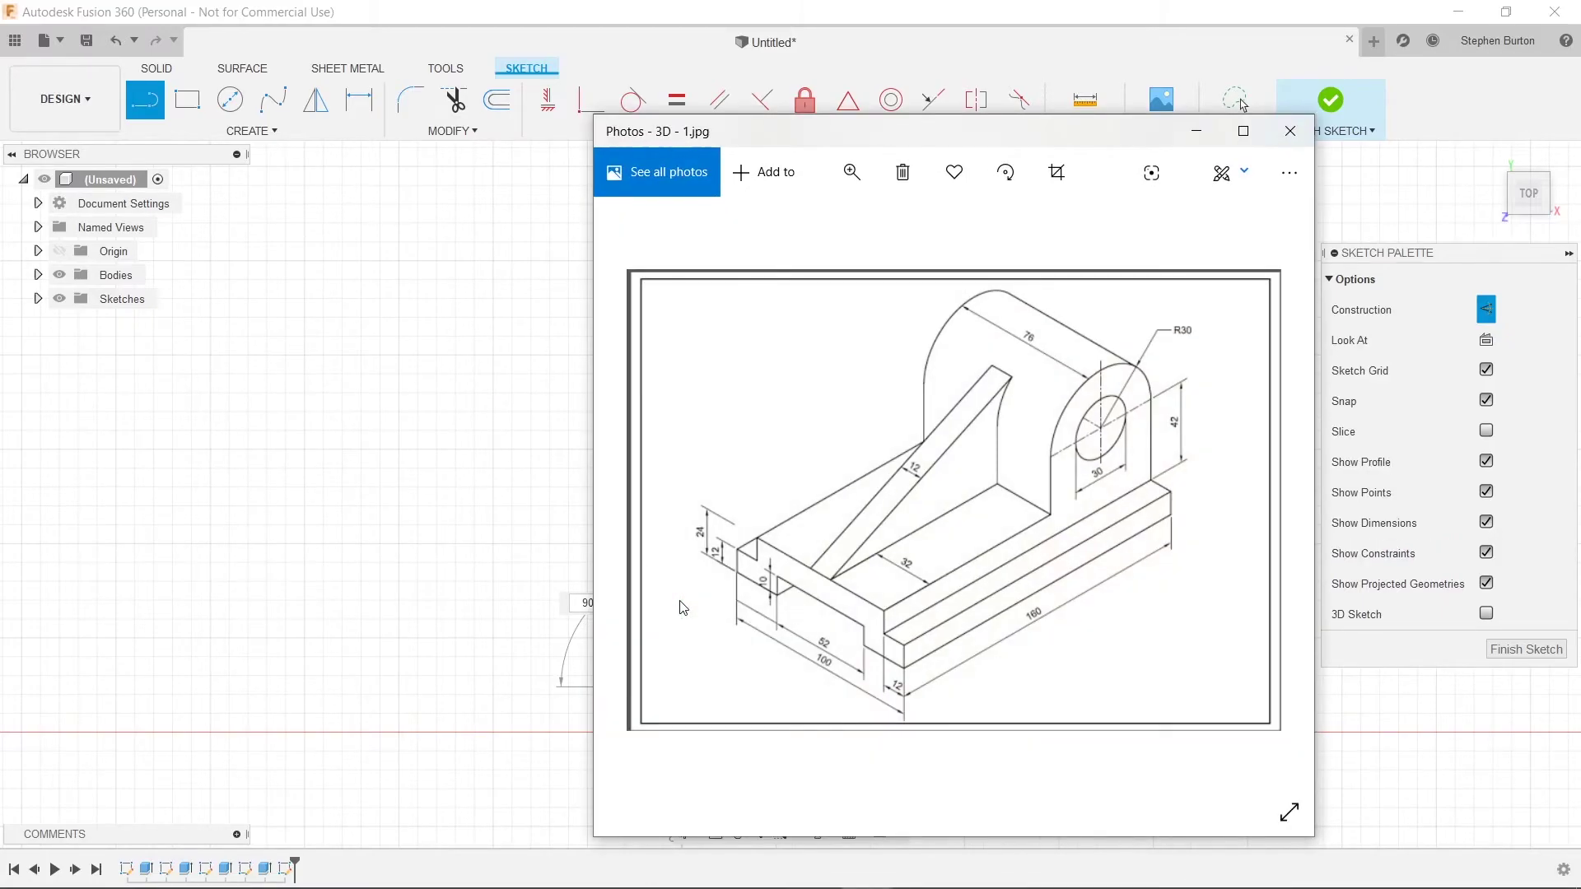
key("alt+Tab")
type("32")
key("Return")
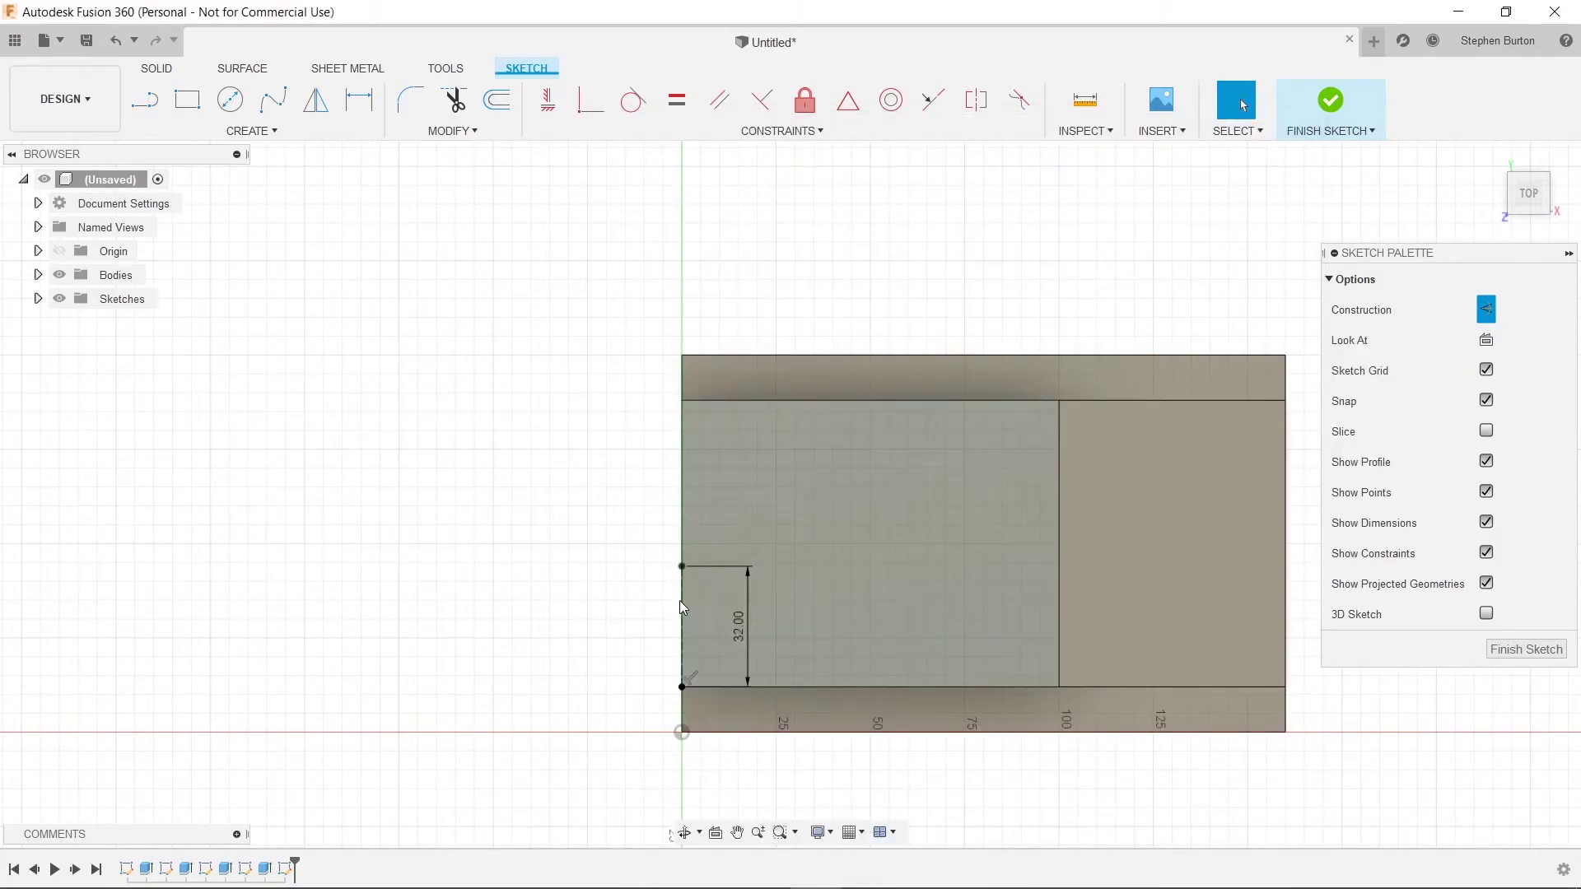
left_click(1331, 100)
- Create an offset plane from the XZ origin plane, with its extent set To Object at the inner end point of the construction line
left_click(795, 131)
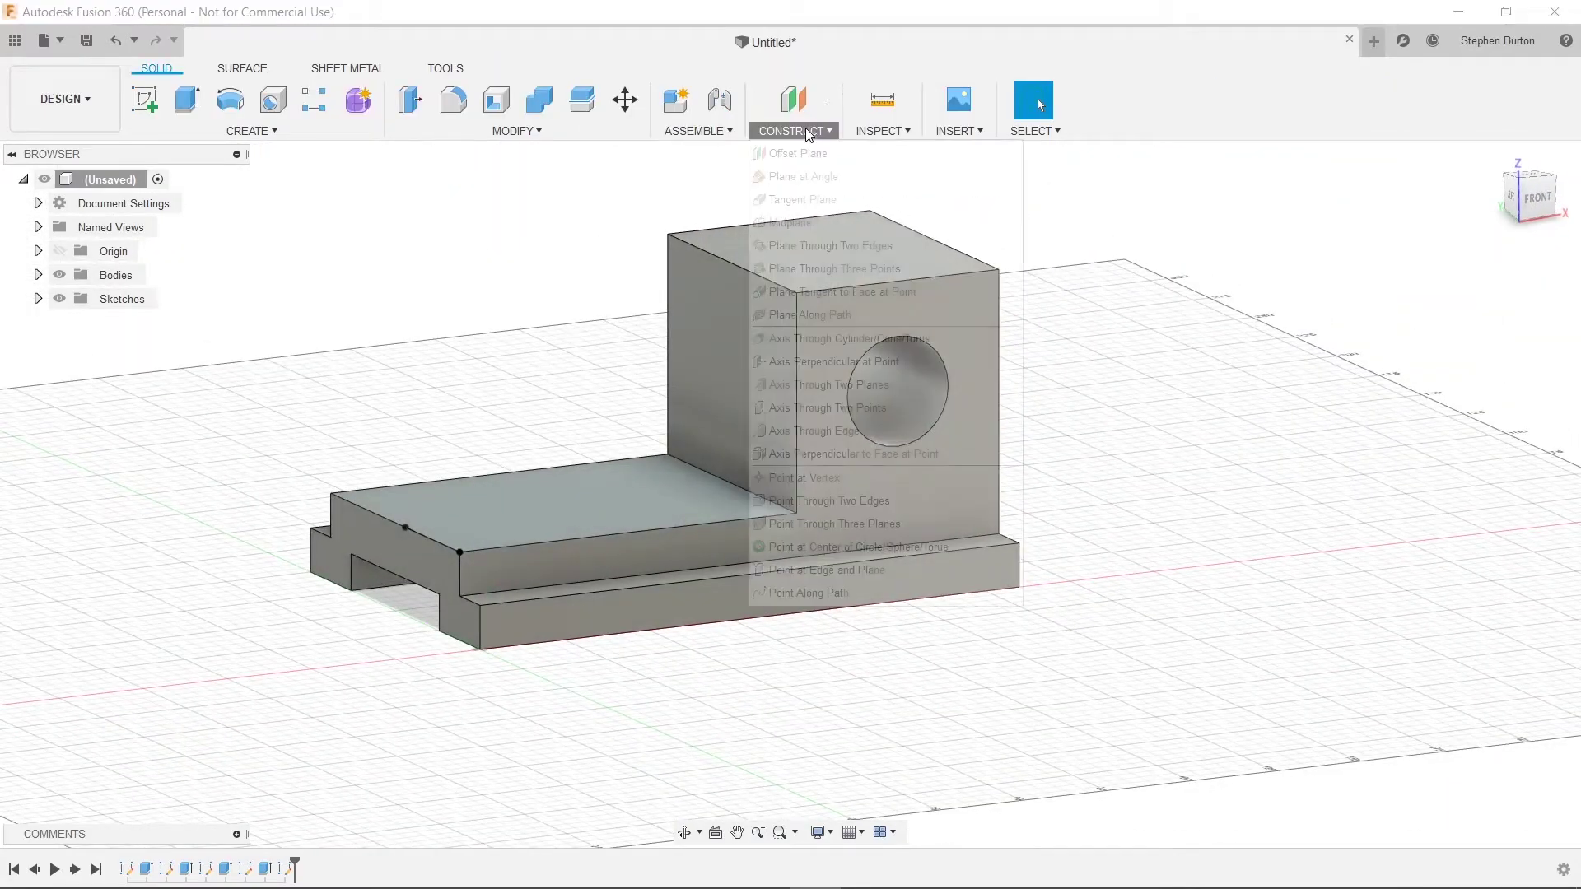
left_click(783, 151)
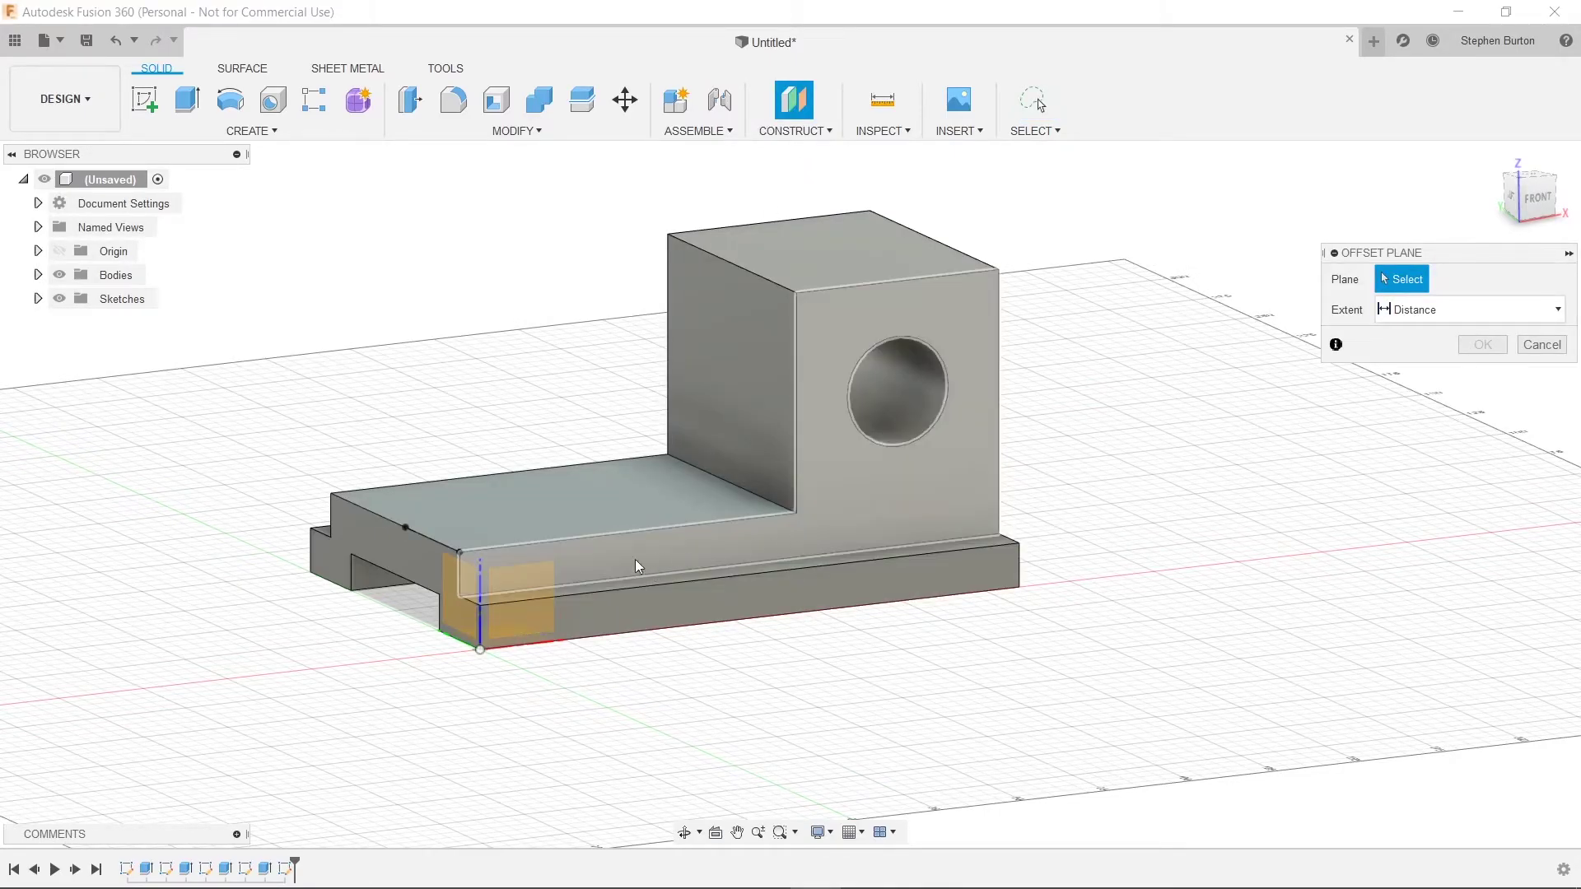
left_click(535, 601)
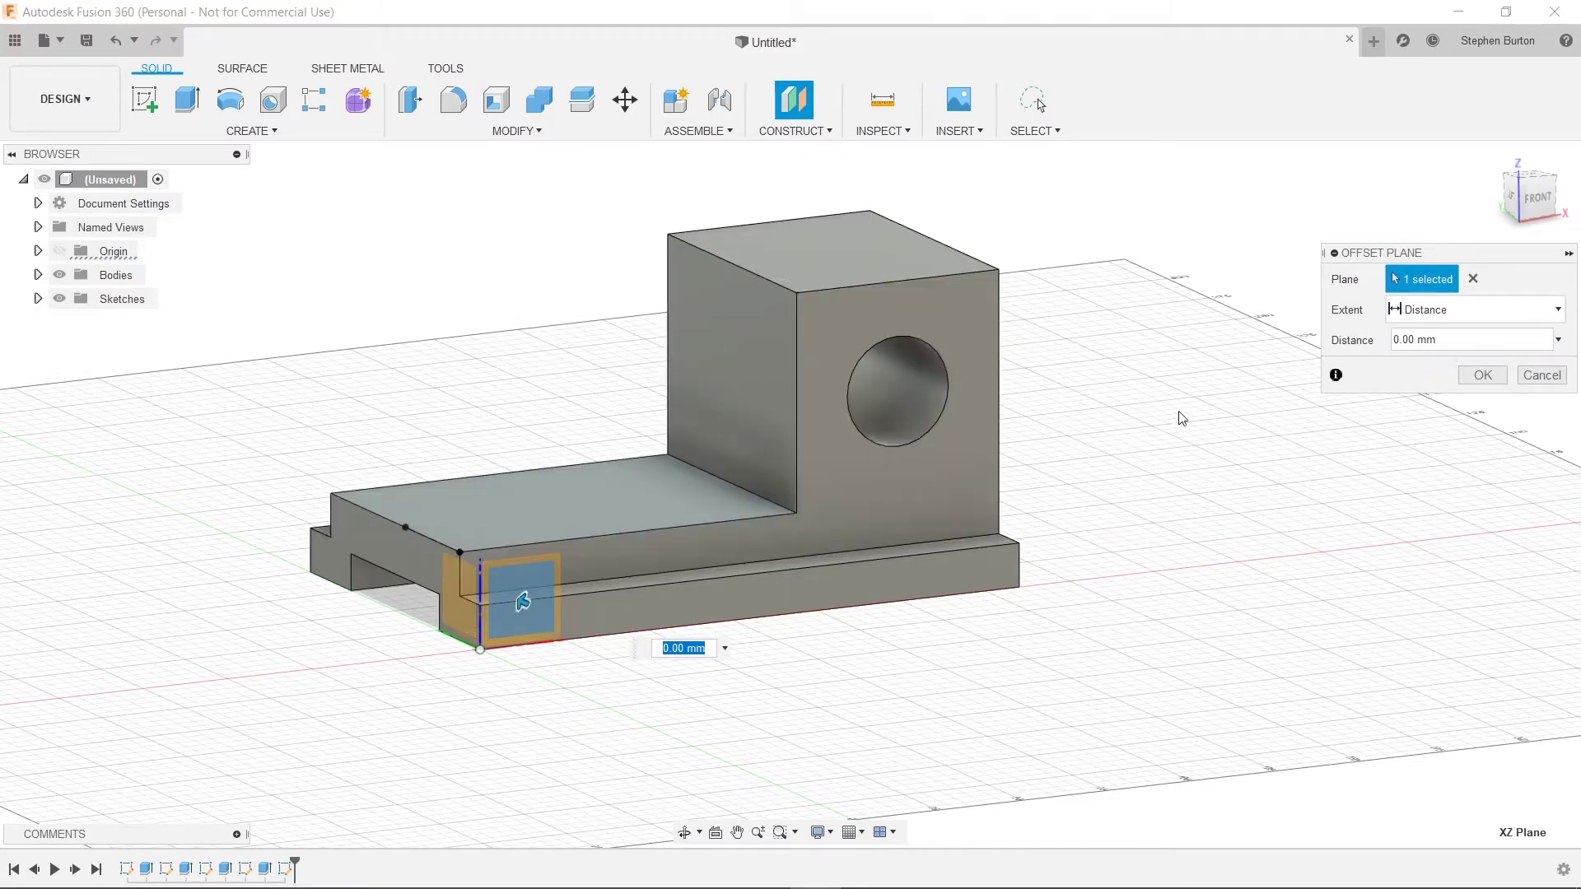
left_click(1441, 322)
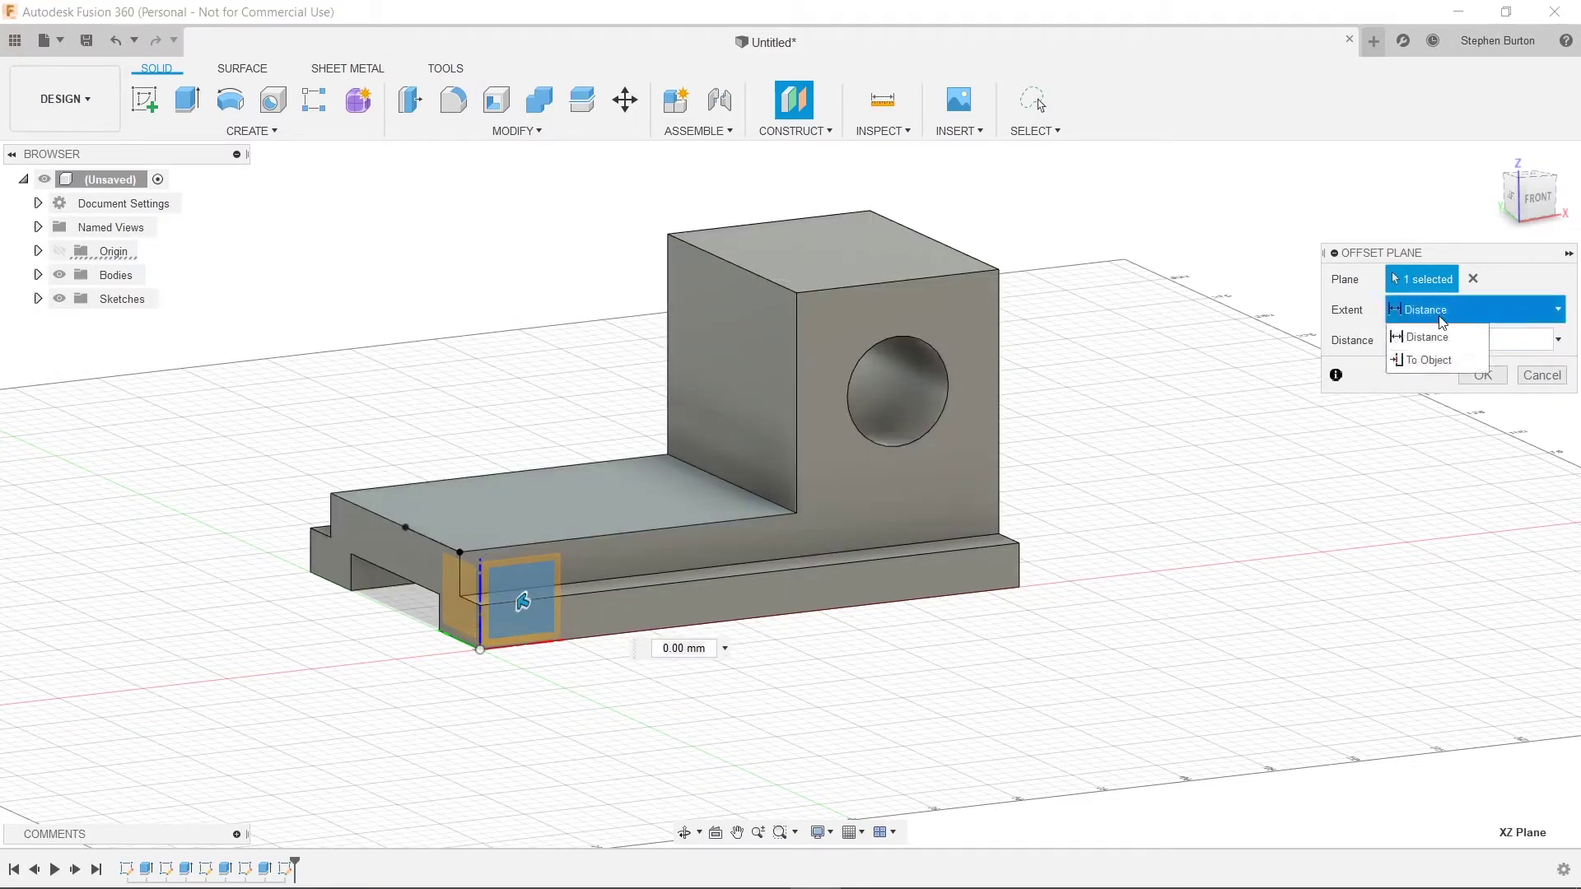
left_click(1427, 362)
left_click(405, 527)
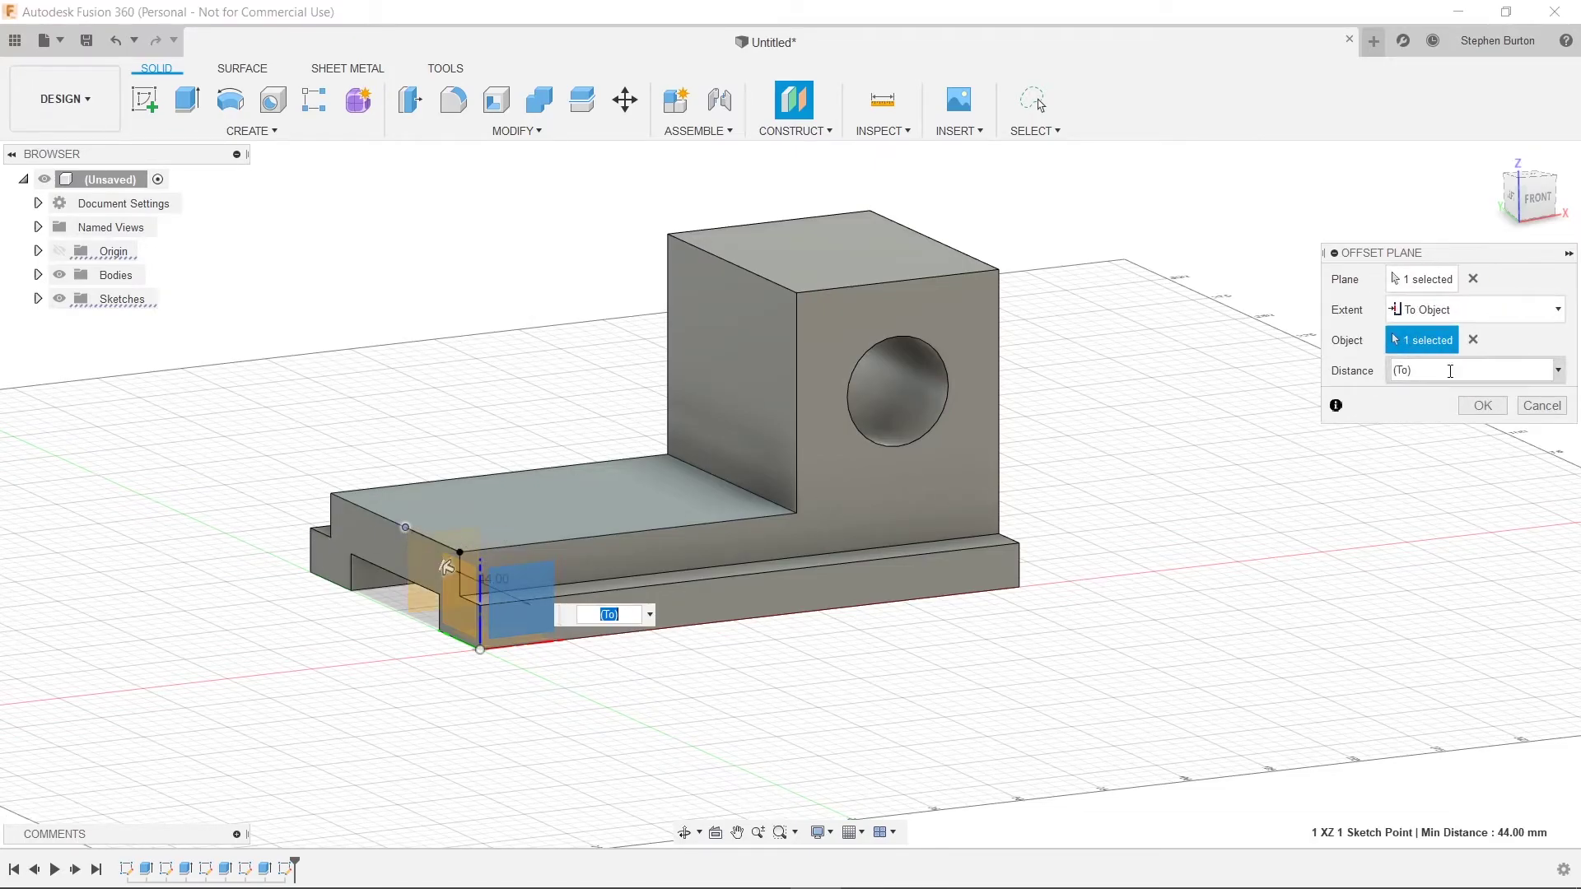
left_click(1494, 409)
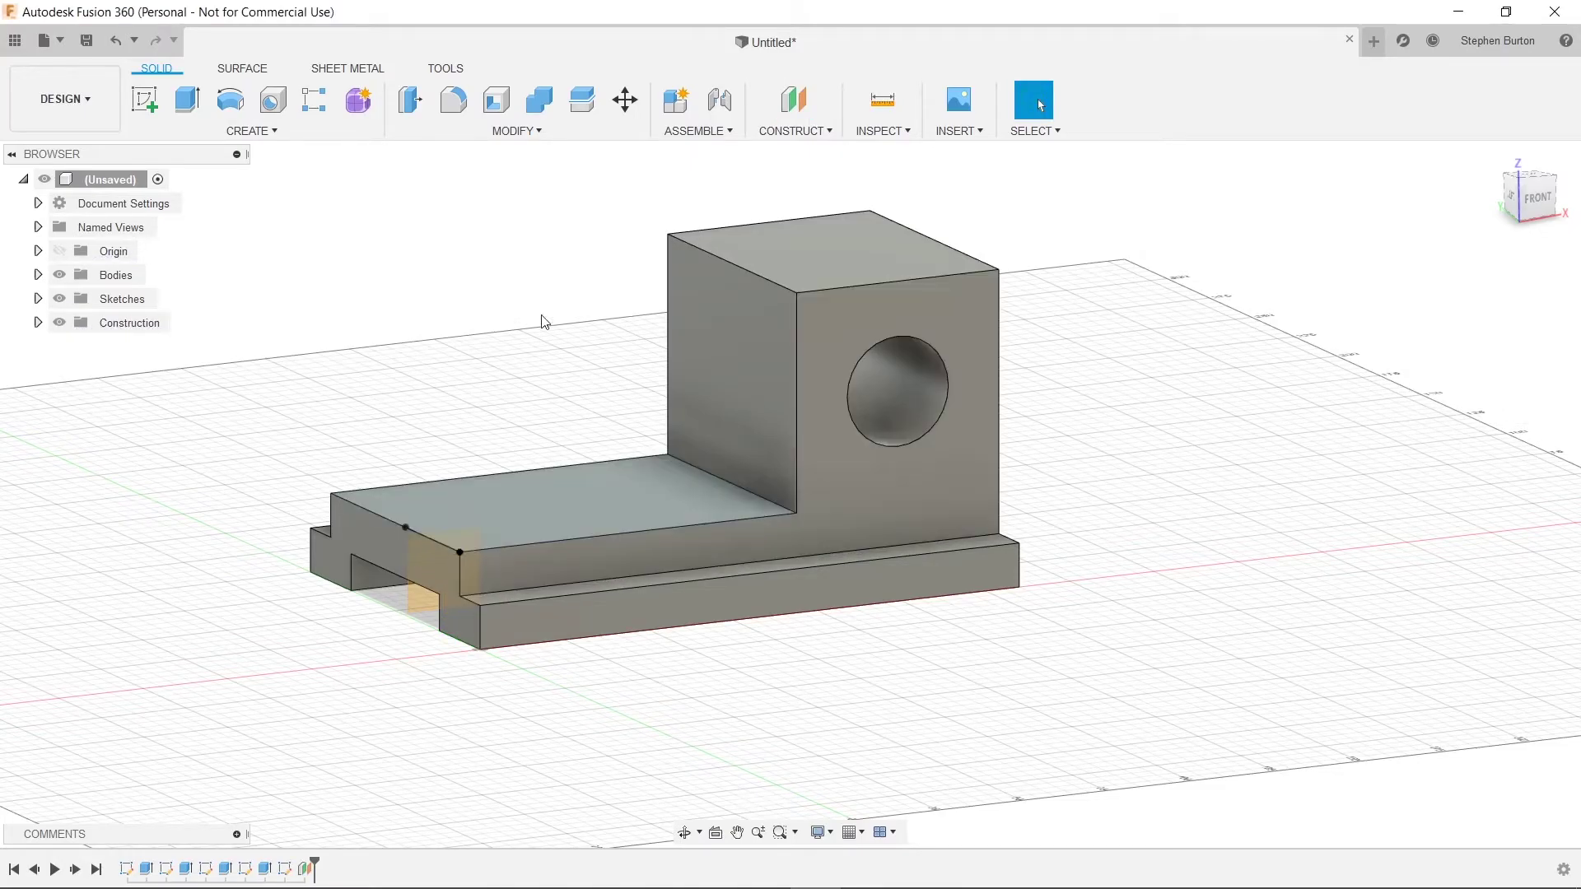
- On the offset plane, sketch a closed triangular rib profile along the base's top and the upright's inner side, rising to just above the hole's top level
left_click(145, 102)
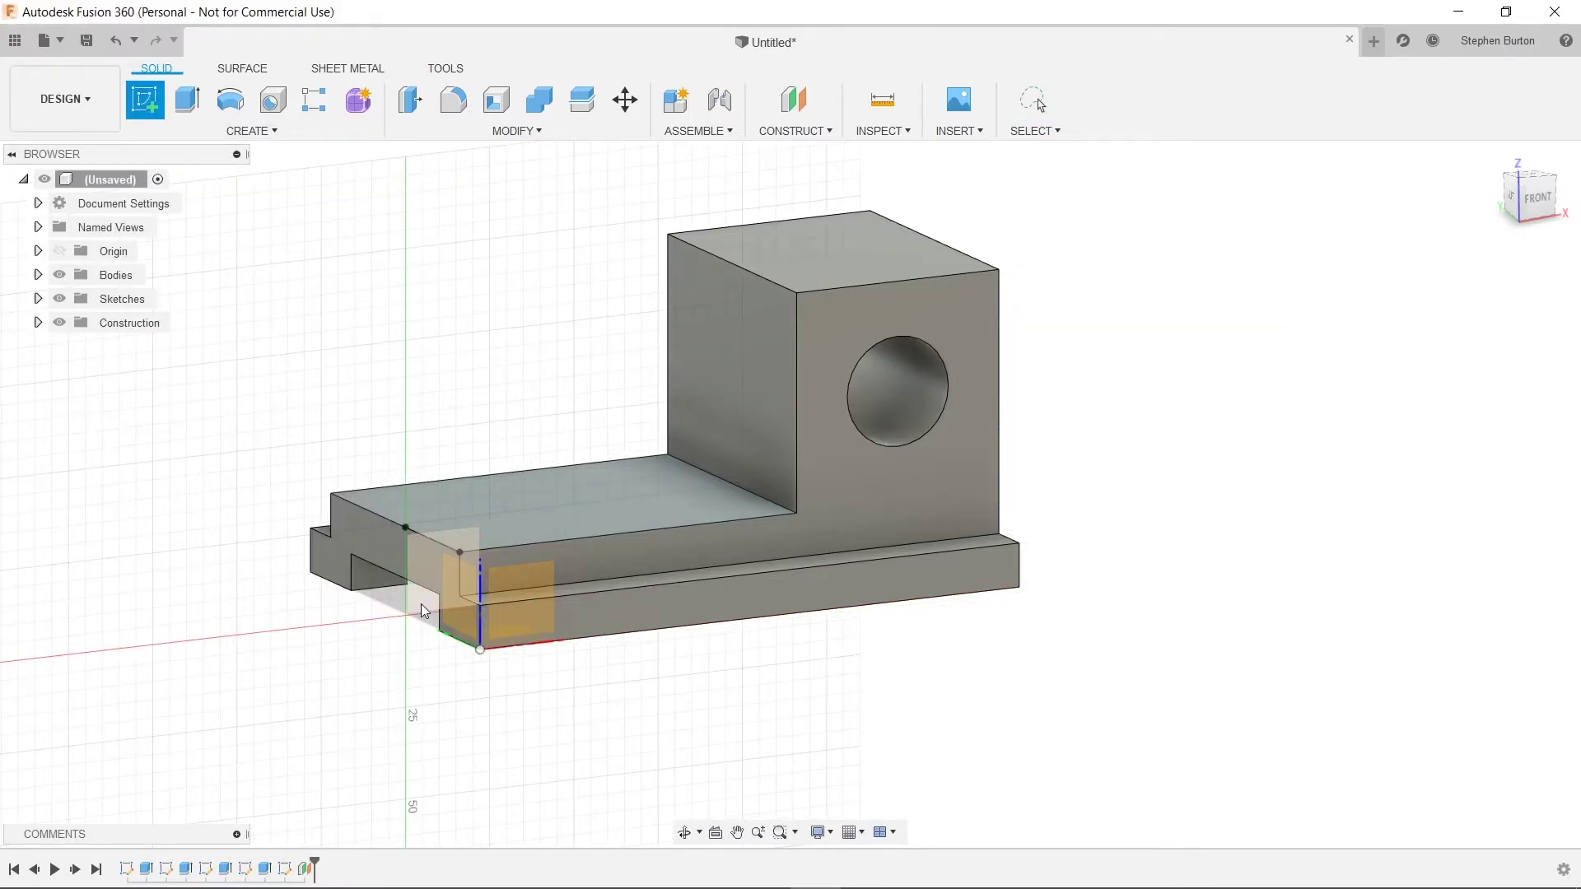
left_click(422, 604)
middle_click_drag(1104, 314, 866, 452)
scroll(866, 447, "up", 5)
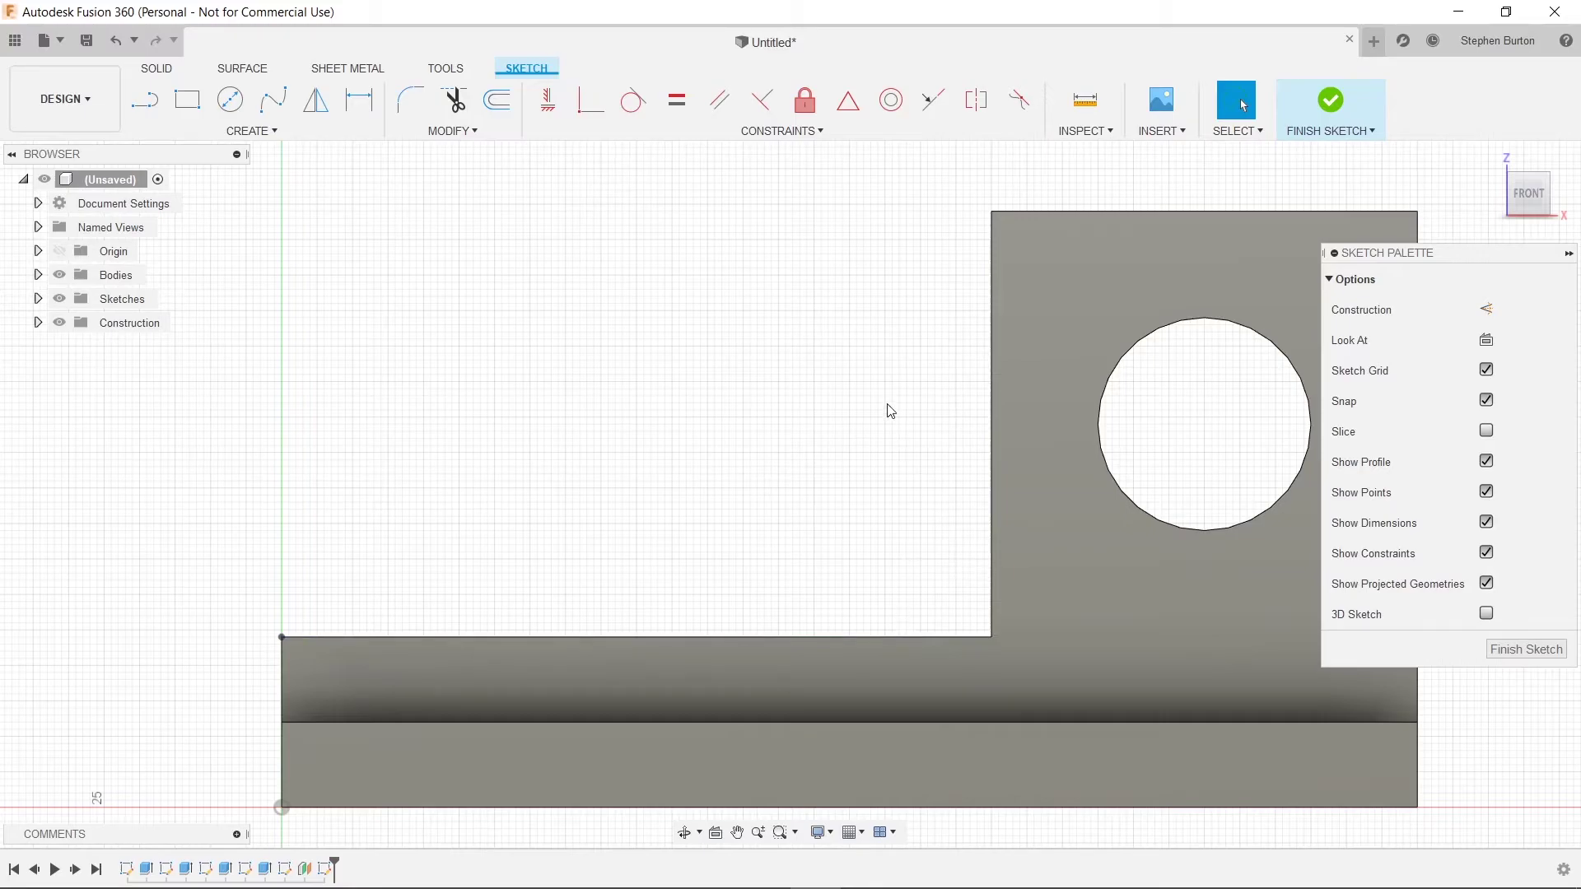
left_click(163, 105)
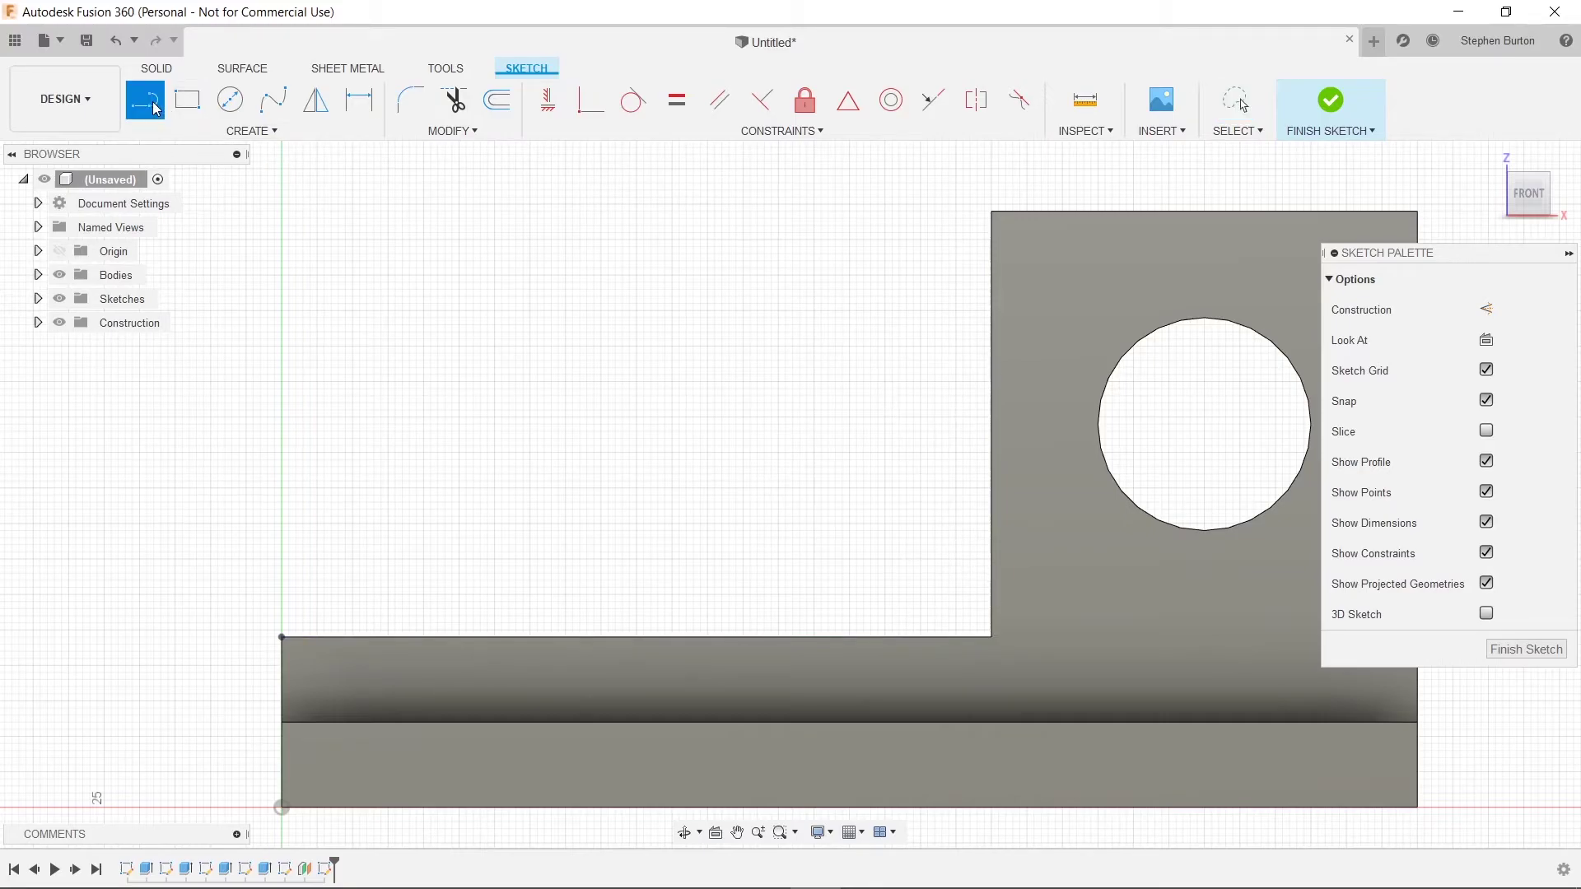
left_click(992, 306)
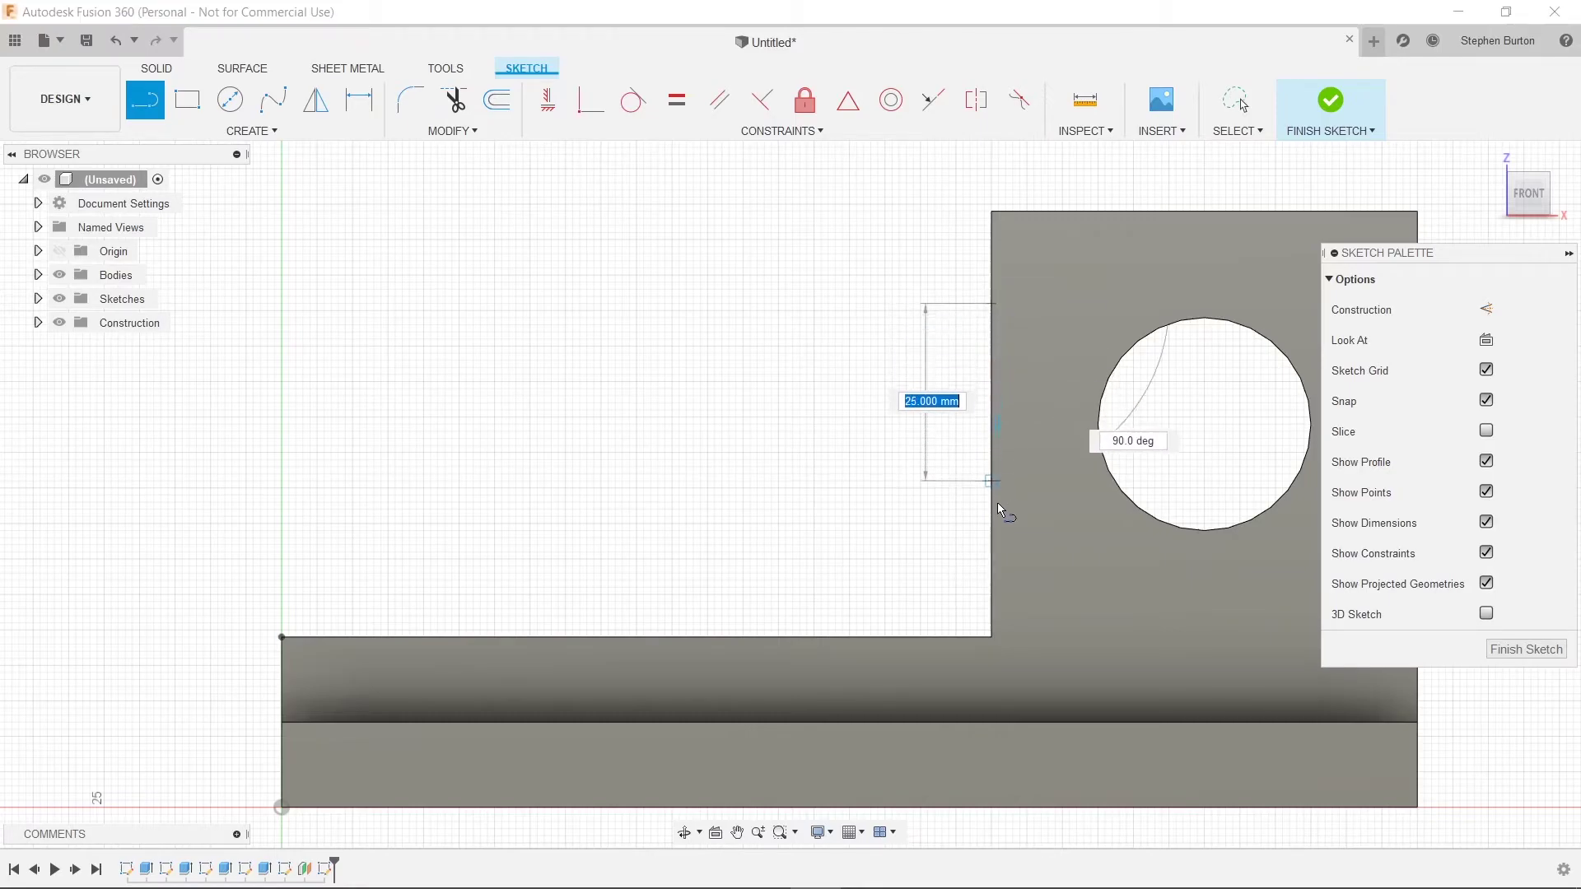
left_click(993, 635)
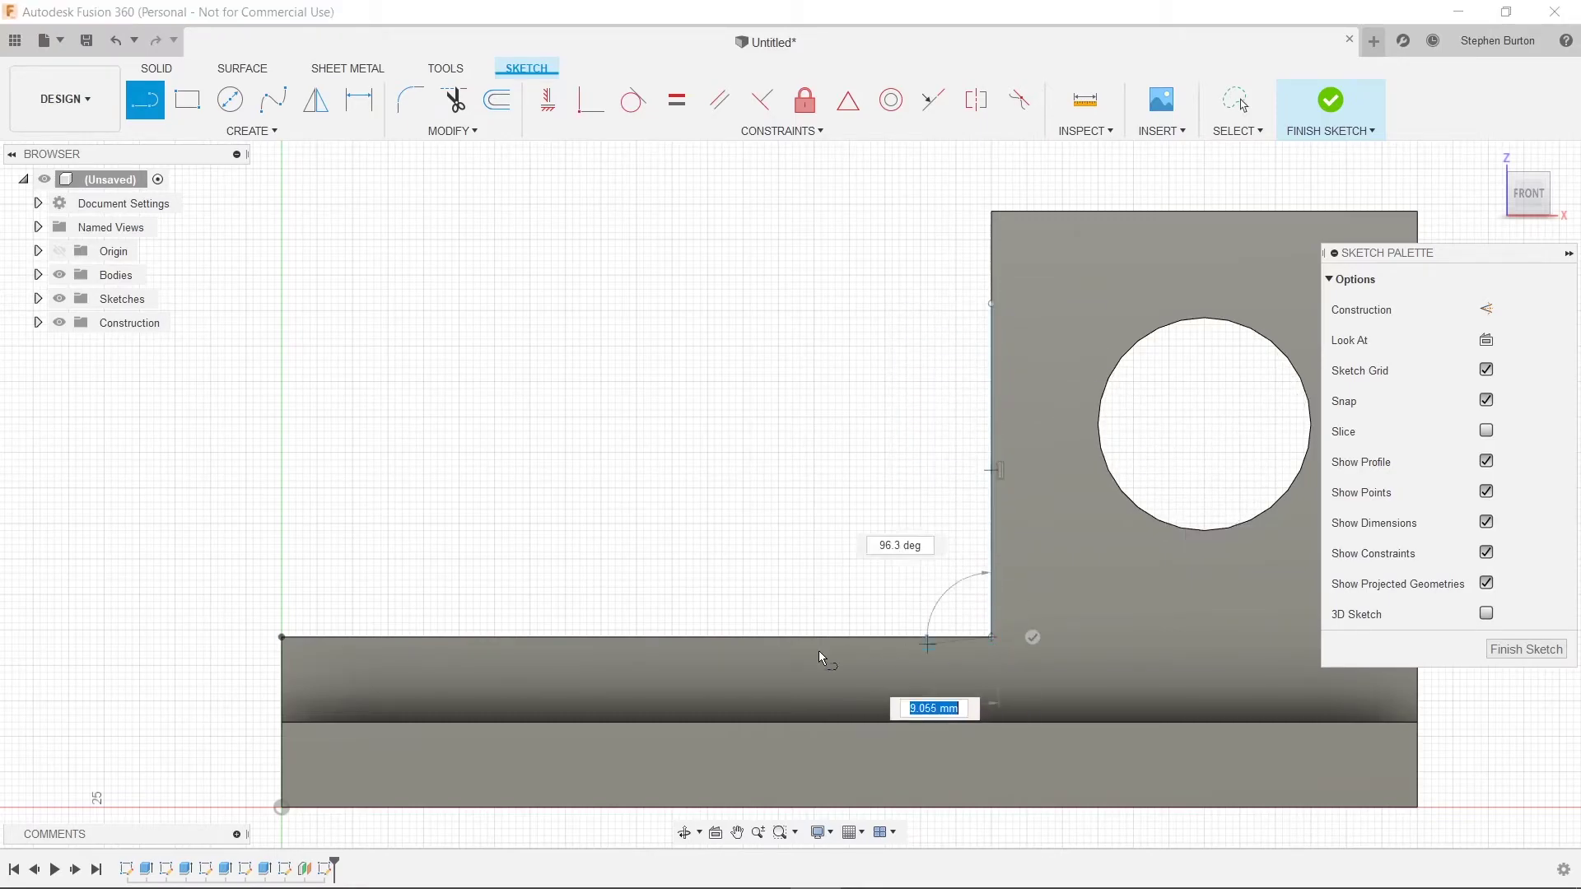
left_click(282, 637)
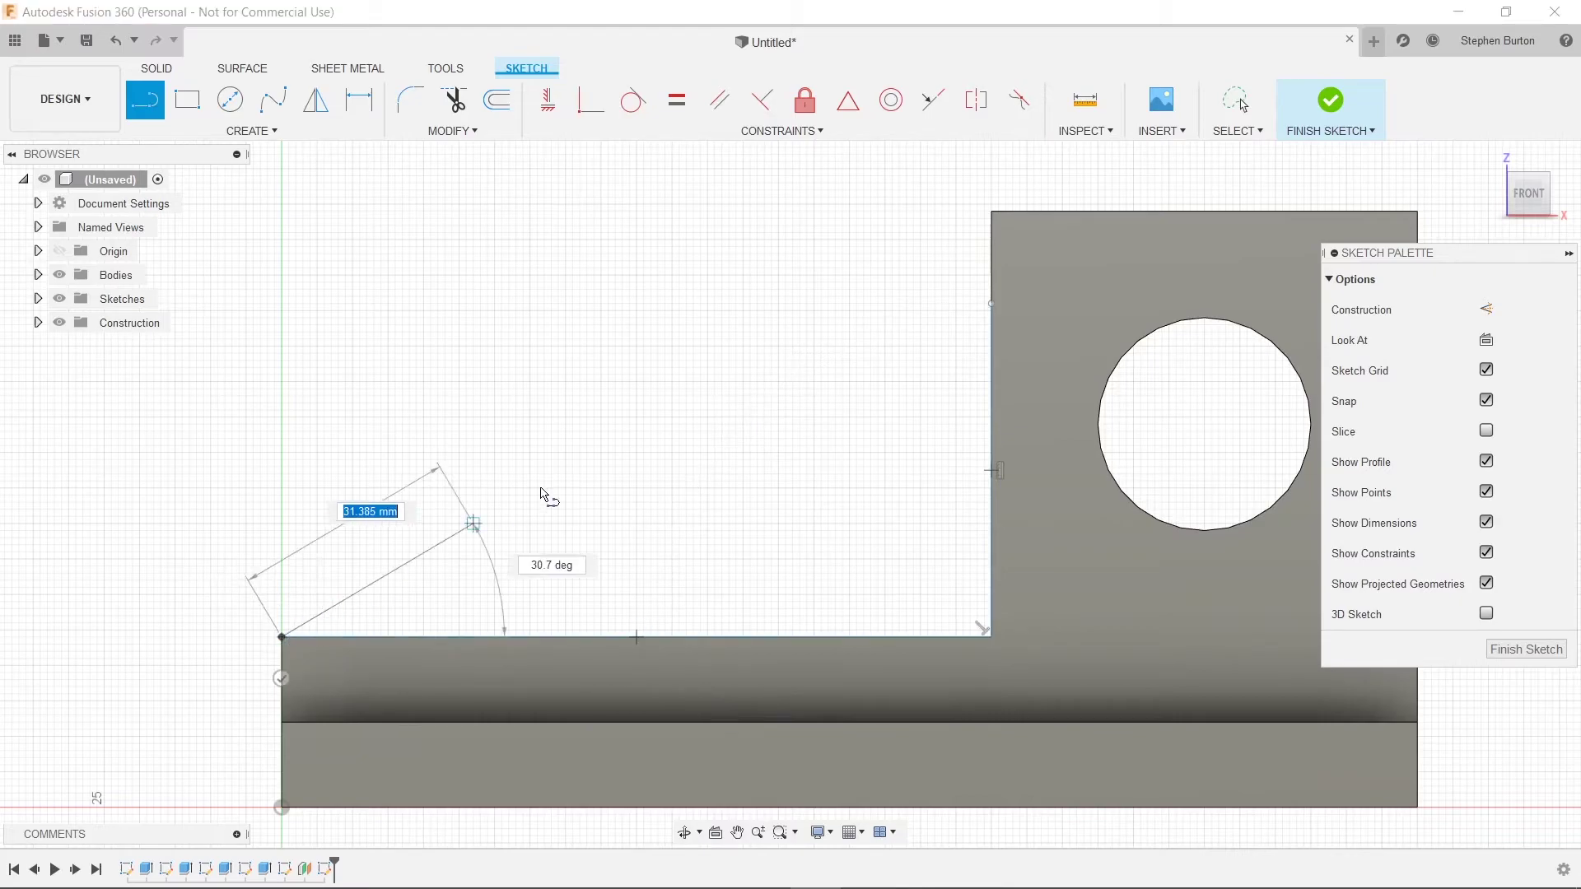
left_click(992, 304)
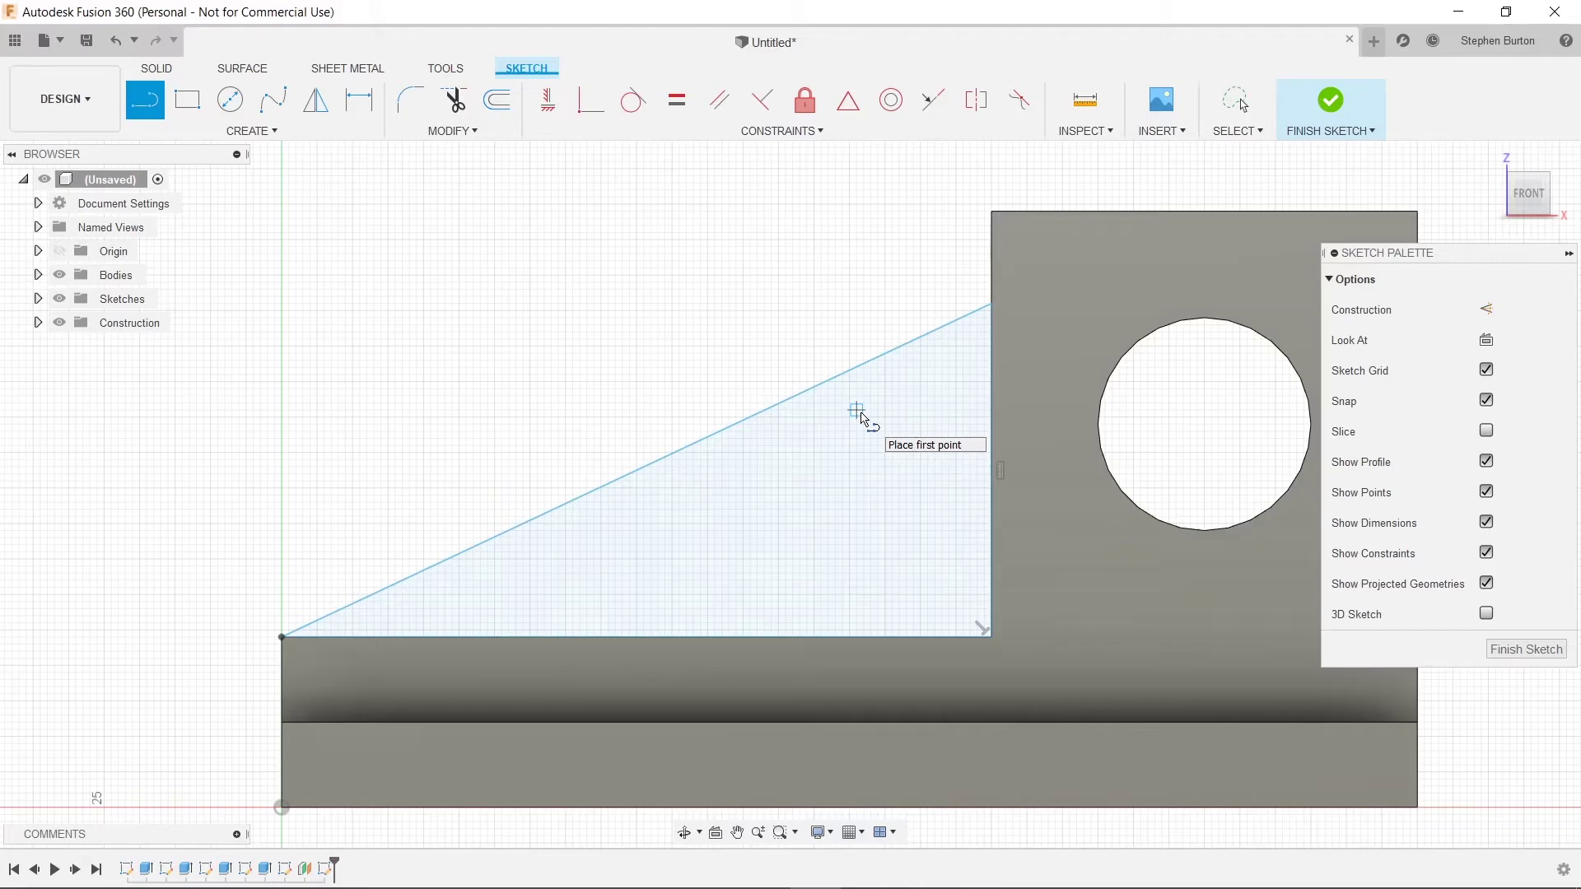
- Extrude the triangular profile 12 mm as a join, checking the rib thickness against the reference drawing
key("q")
left_click(826, 485)
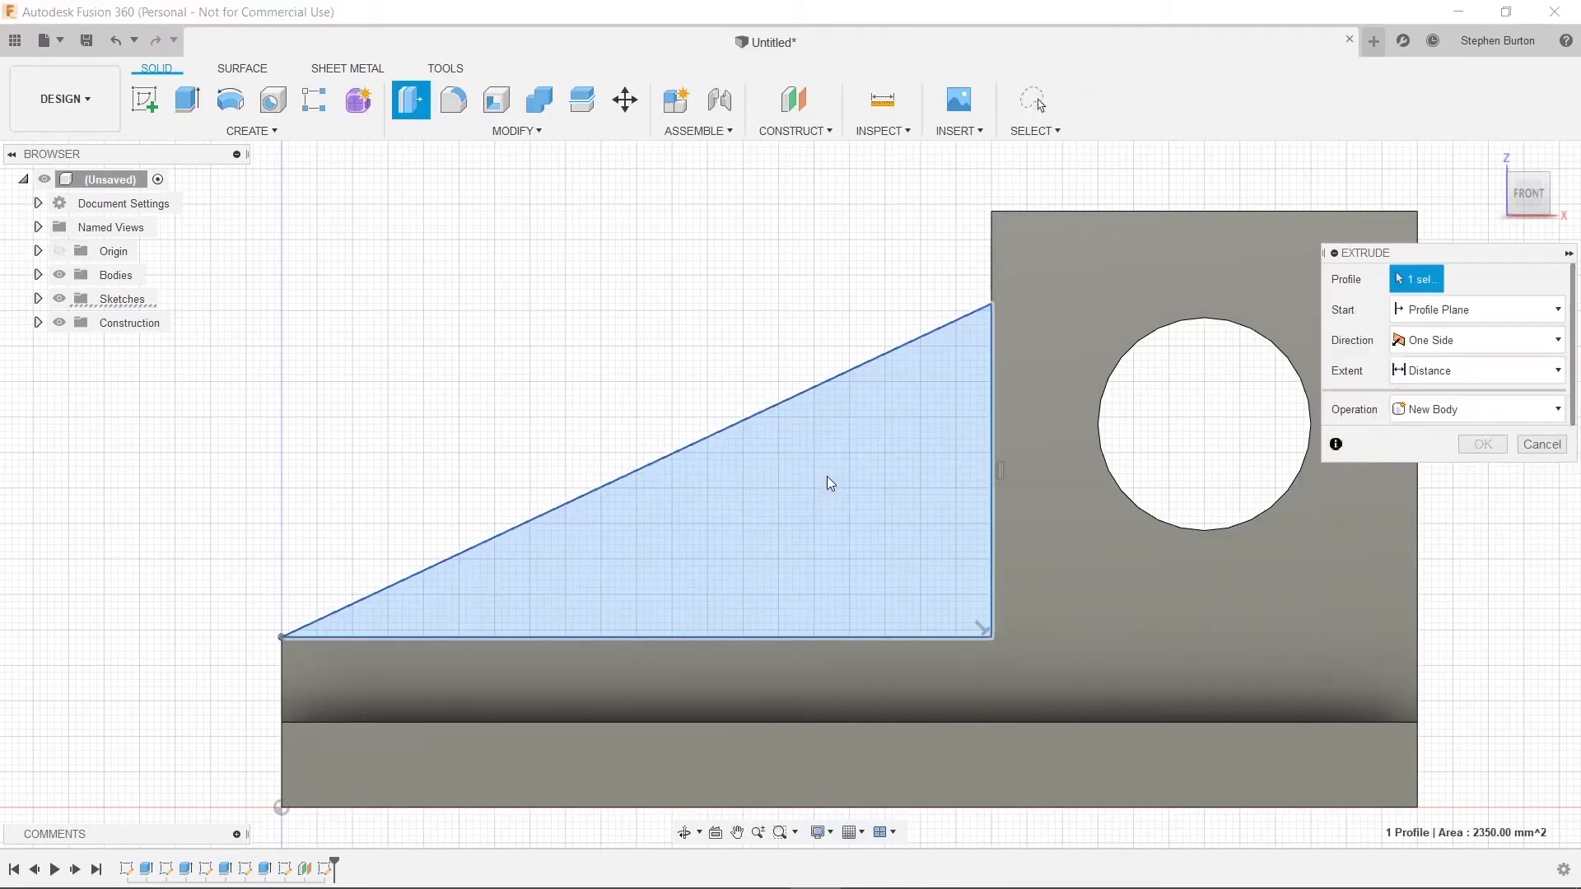
type("12")
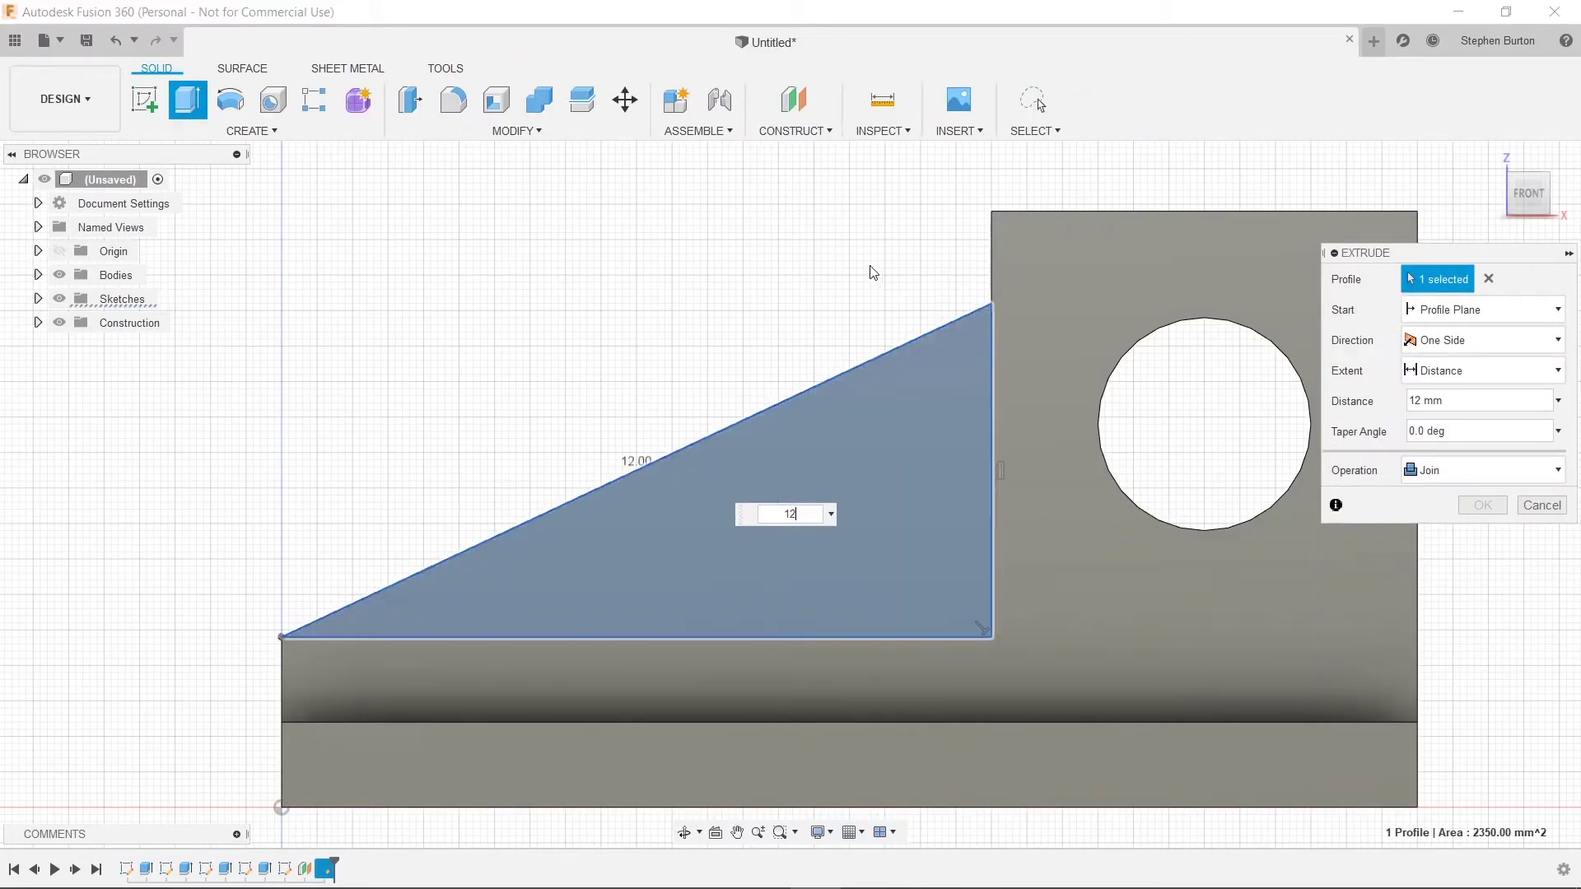
key("alt+Tab")
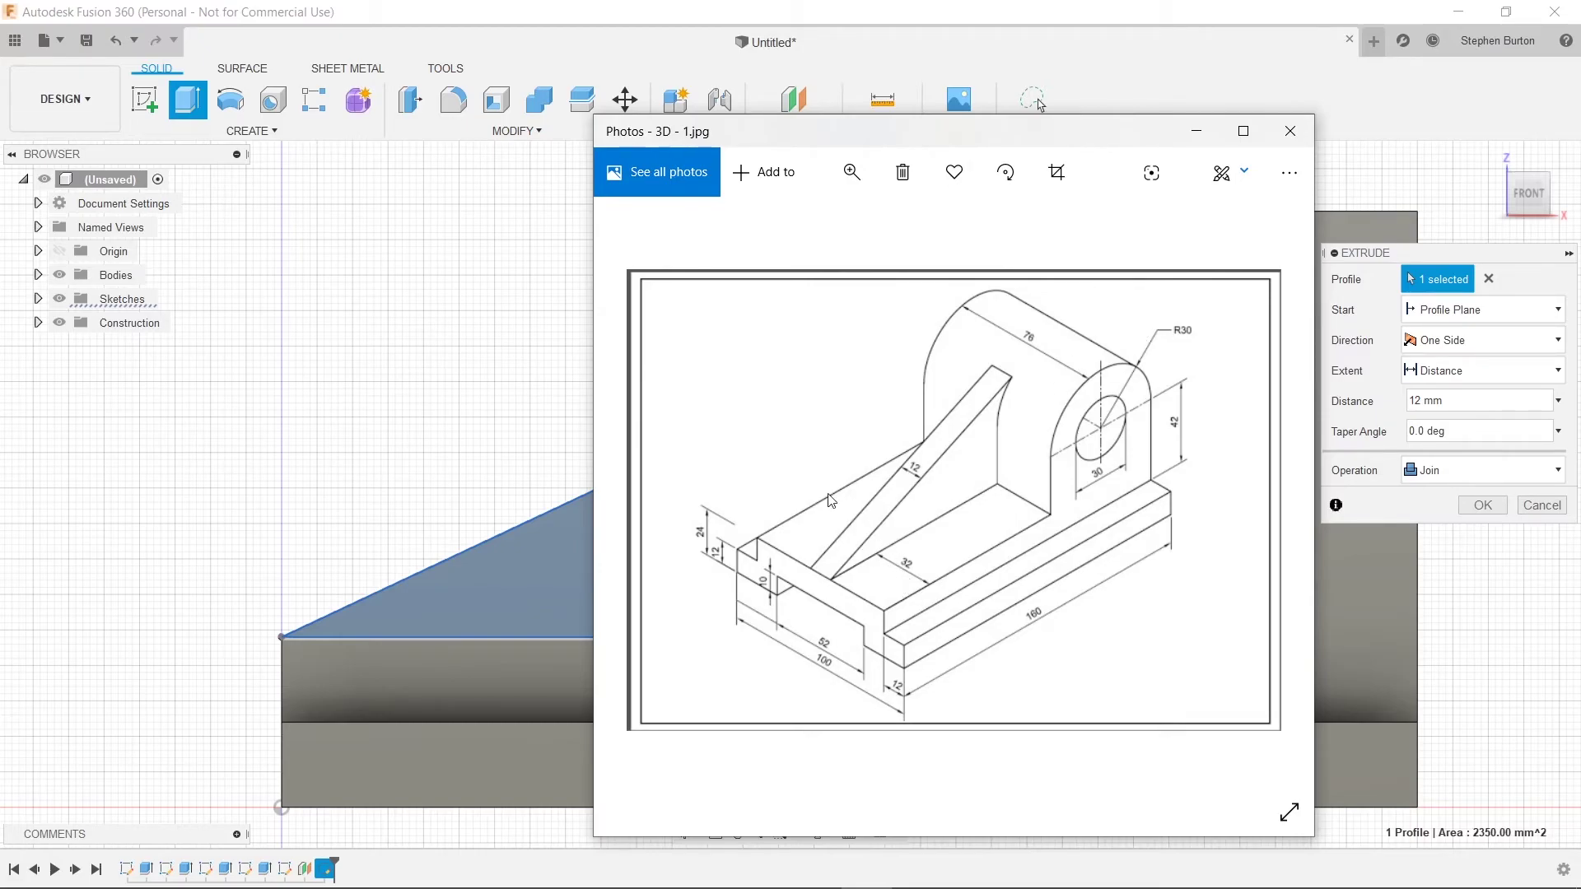
left_click(1196, 125)
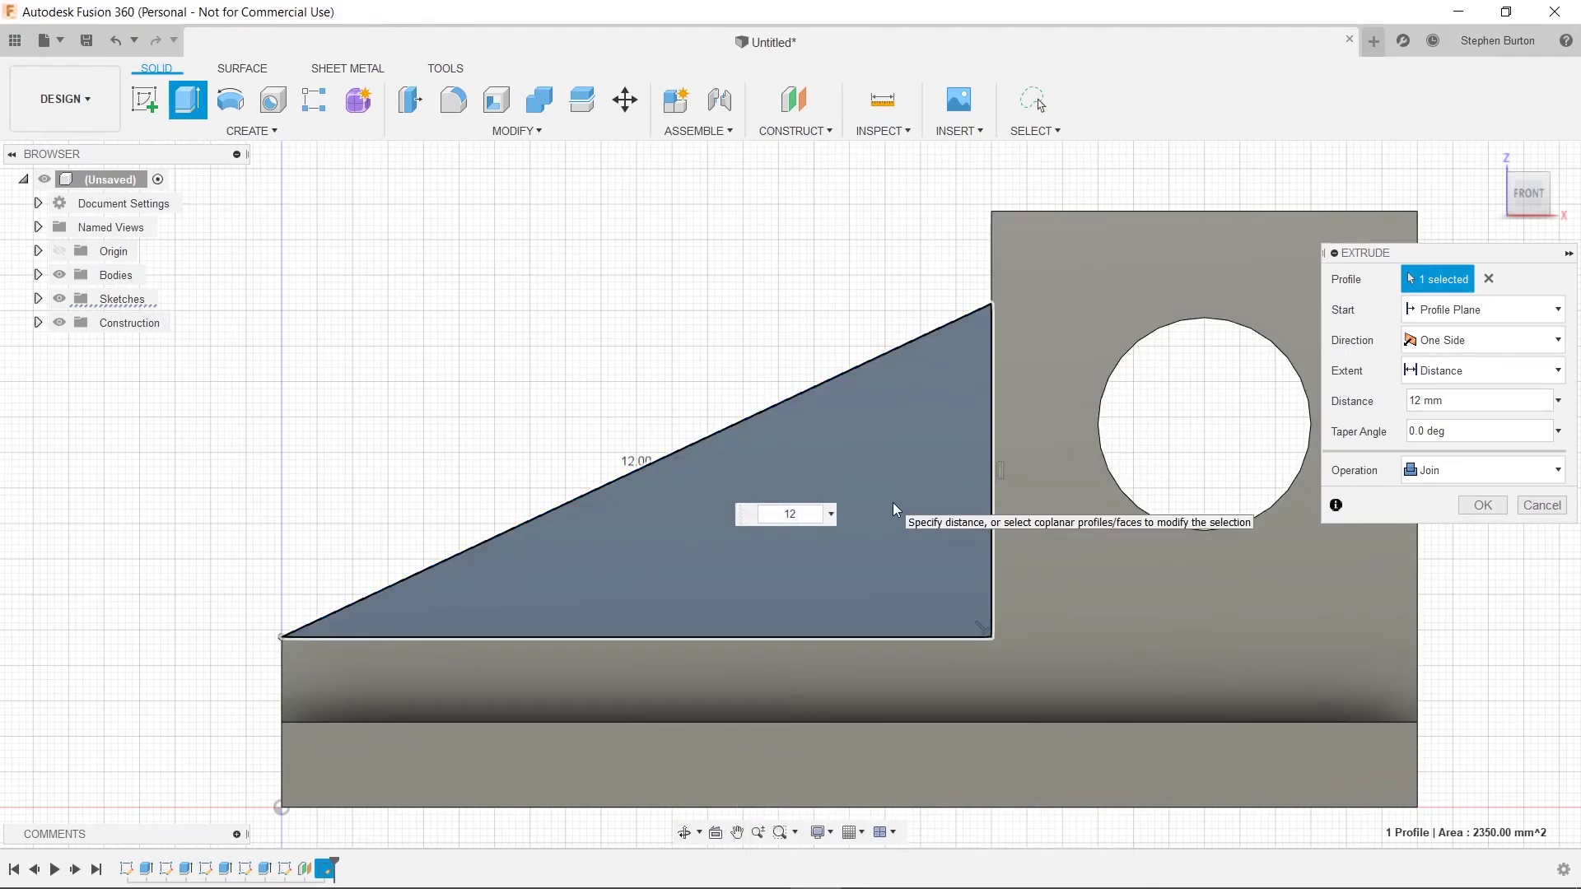
key("Return")
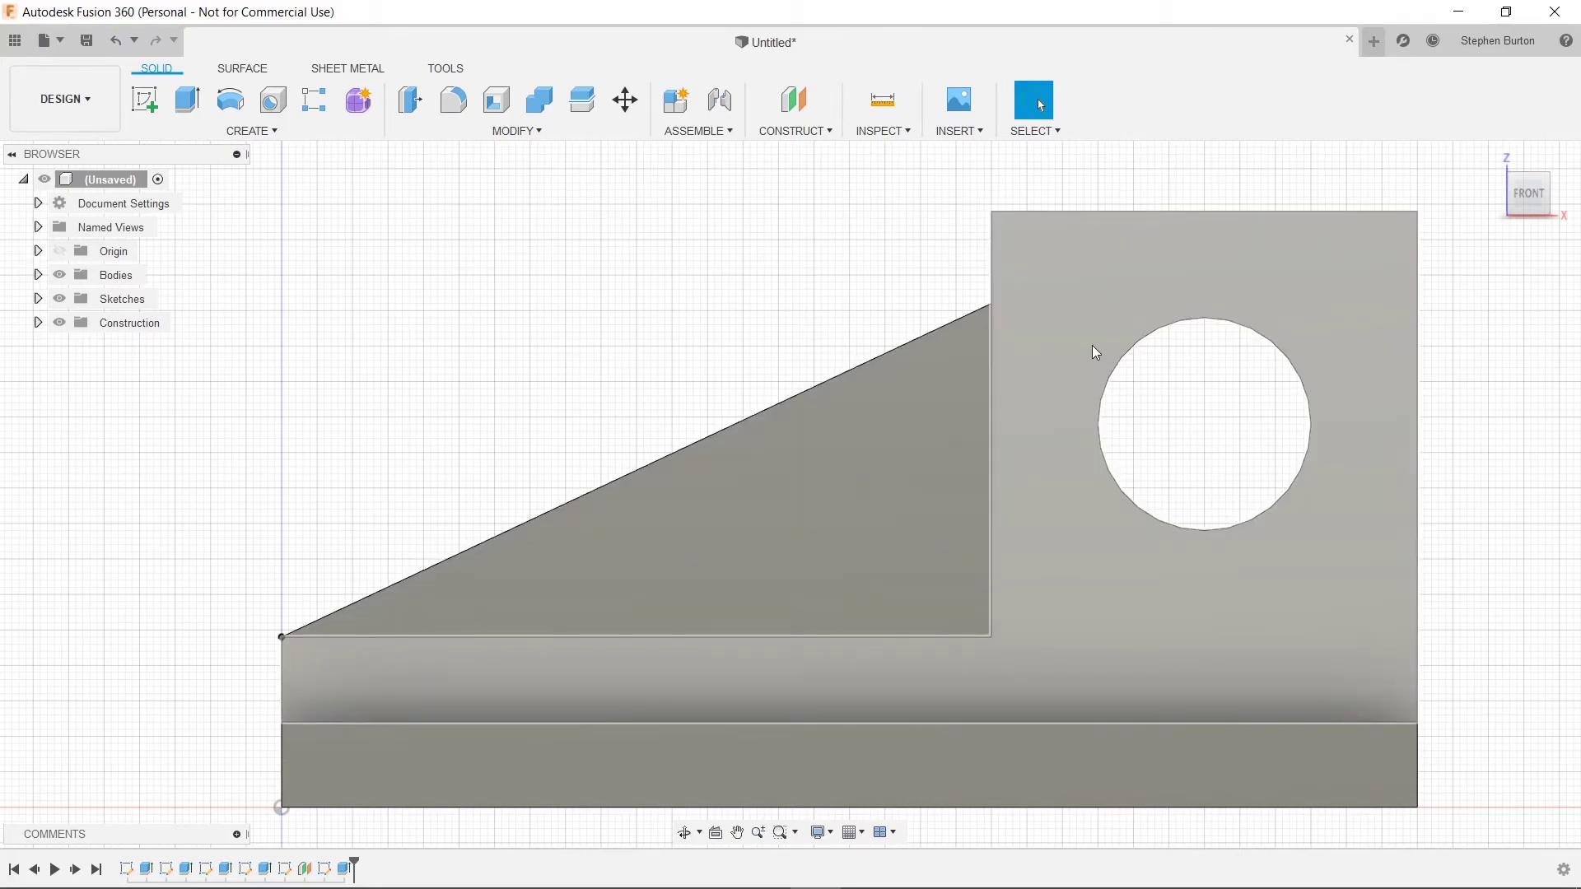
- Fillet the upright block's two upper edges parallel to the hole with a 30 mm radius
left_click(458, 110)
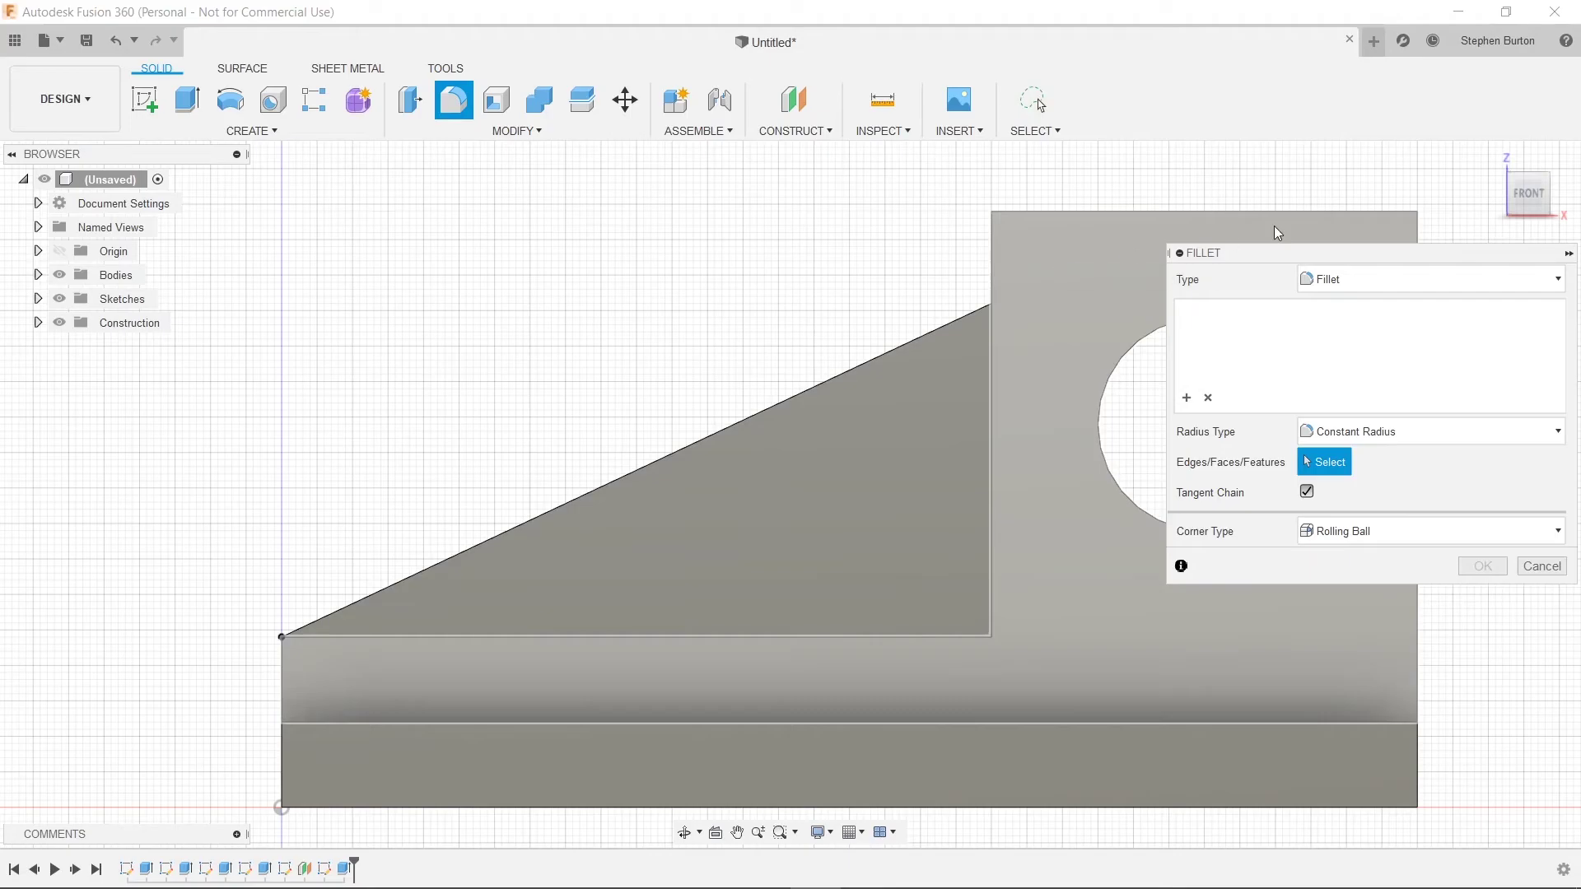
left_click_drag(1537, 208, 1533, 201)
left_click(1430, 233)
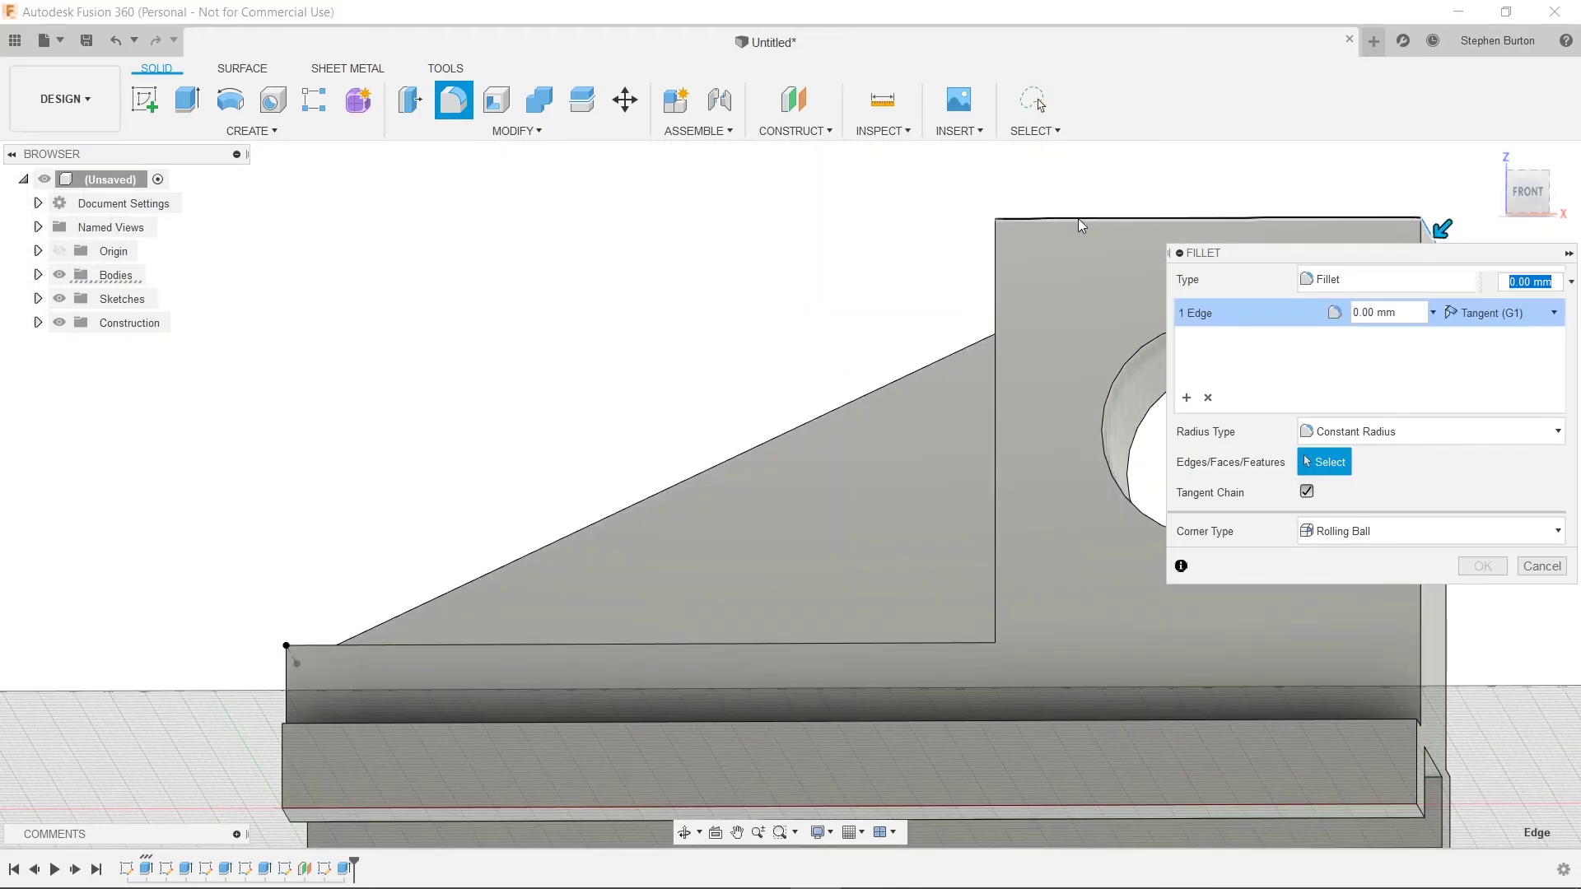
left_click(1011, 242)
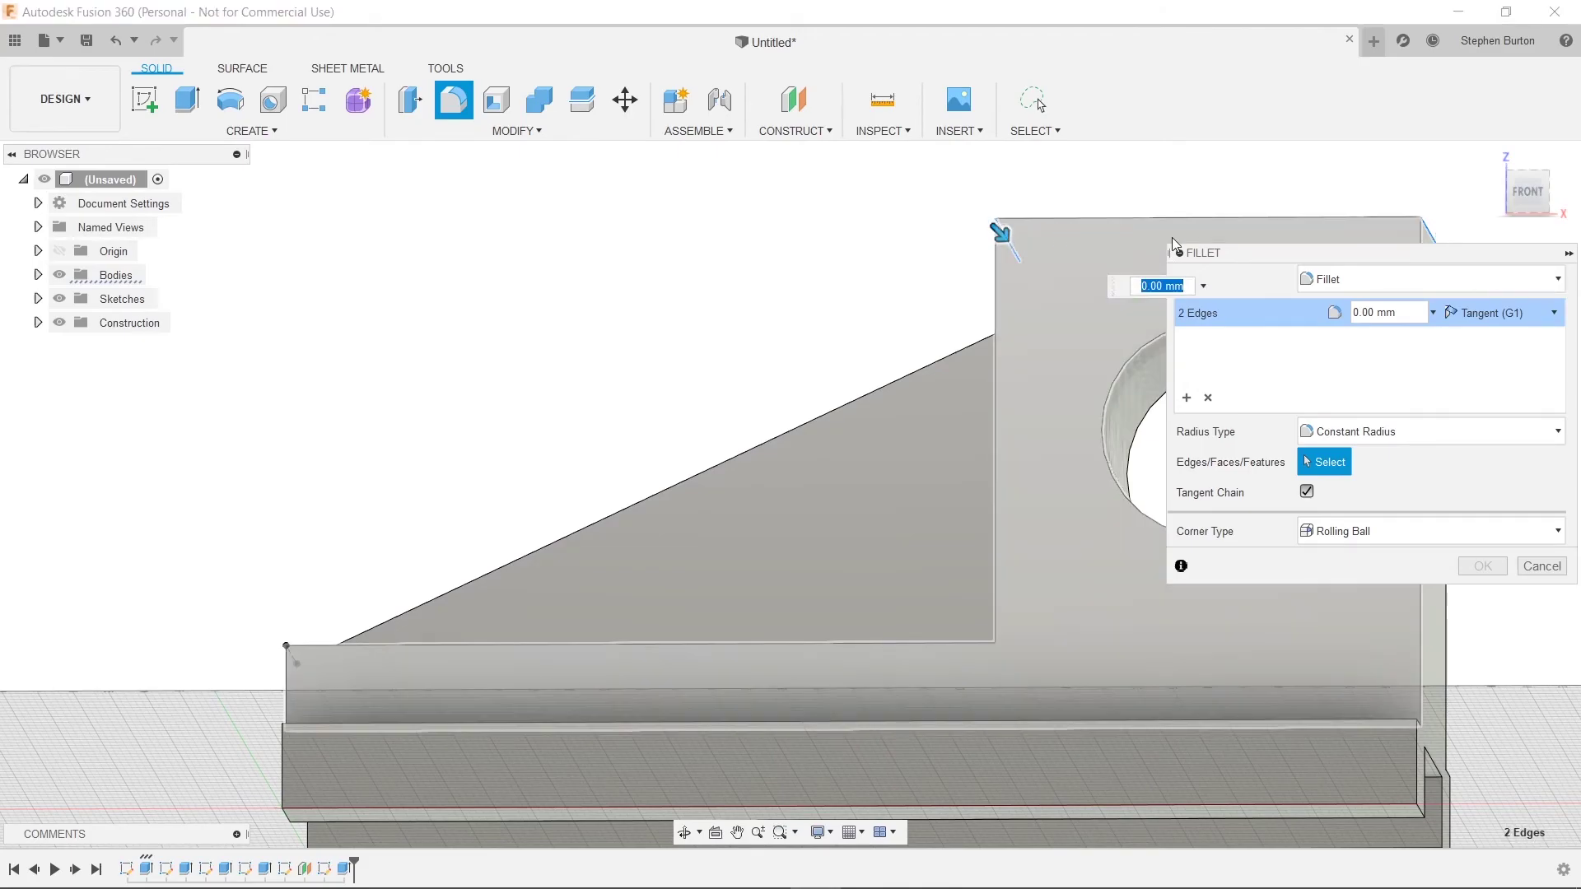
double_click(1374, 317)
type("30")
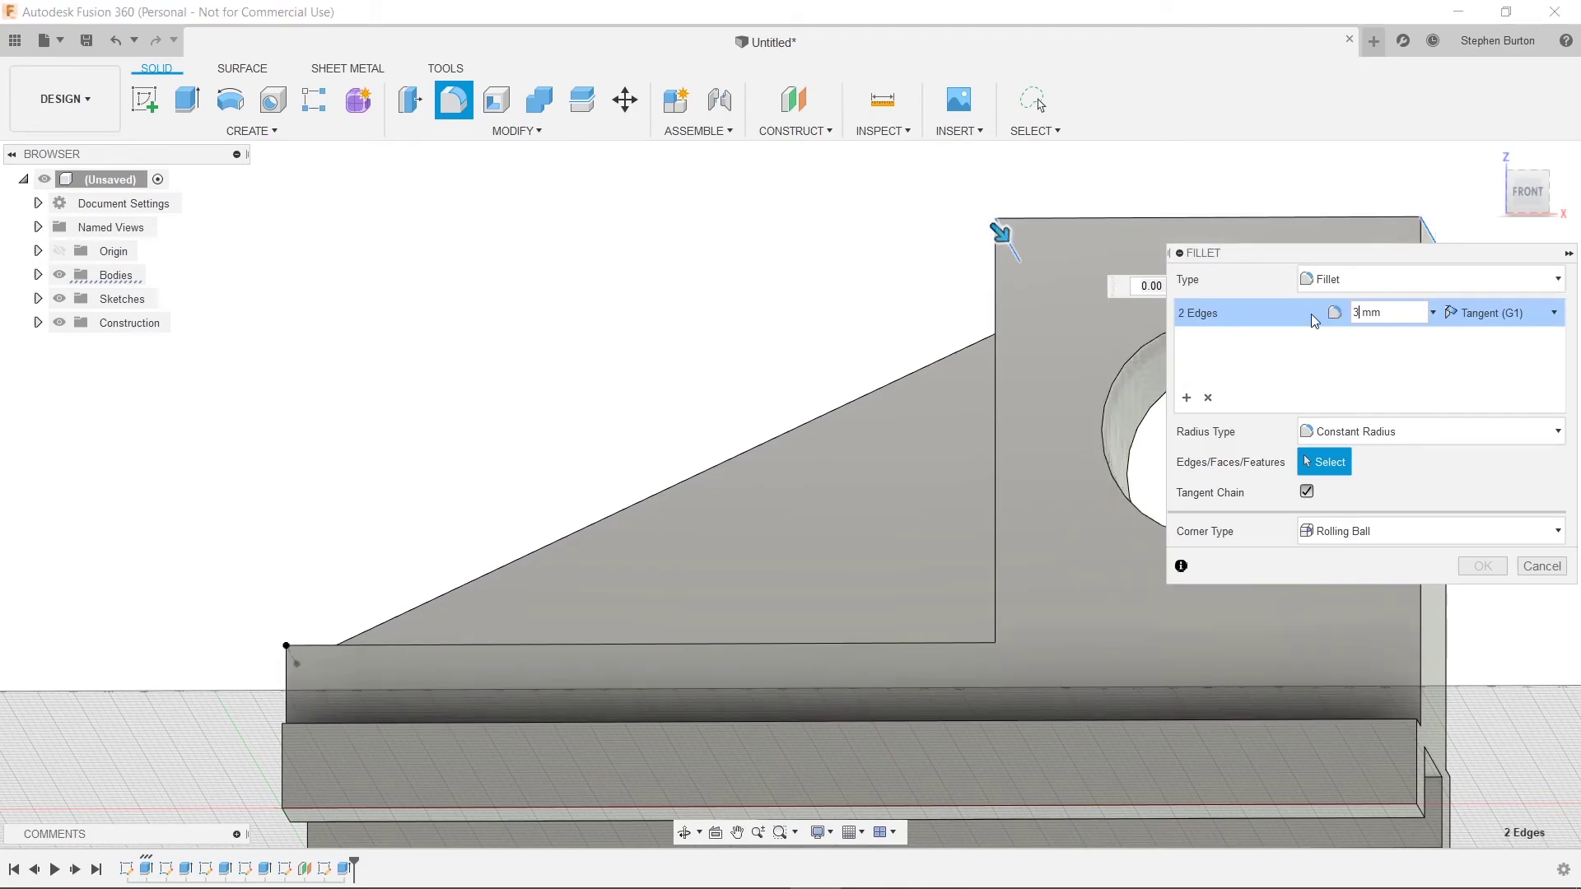
key("Return")
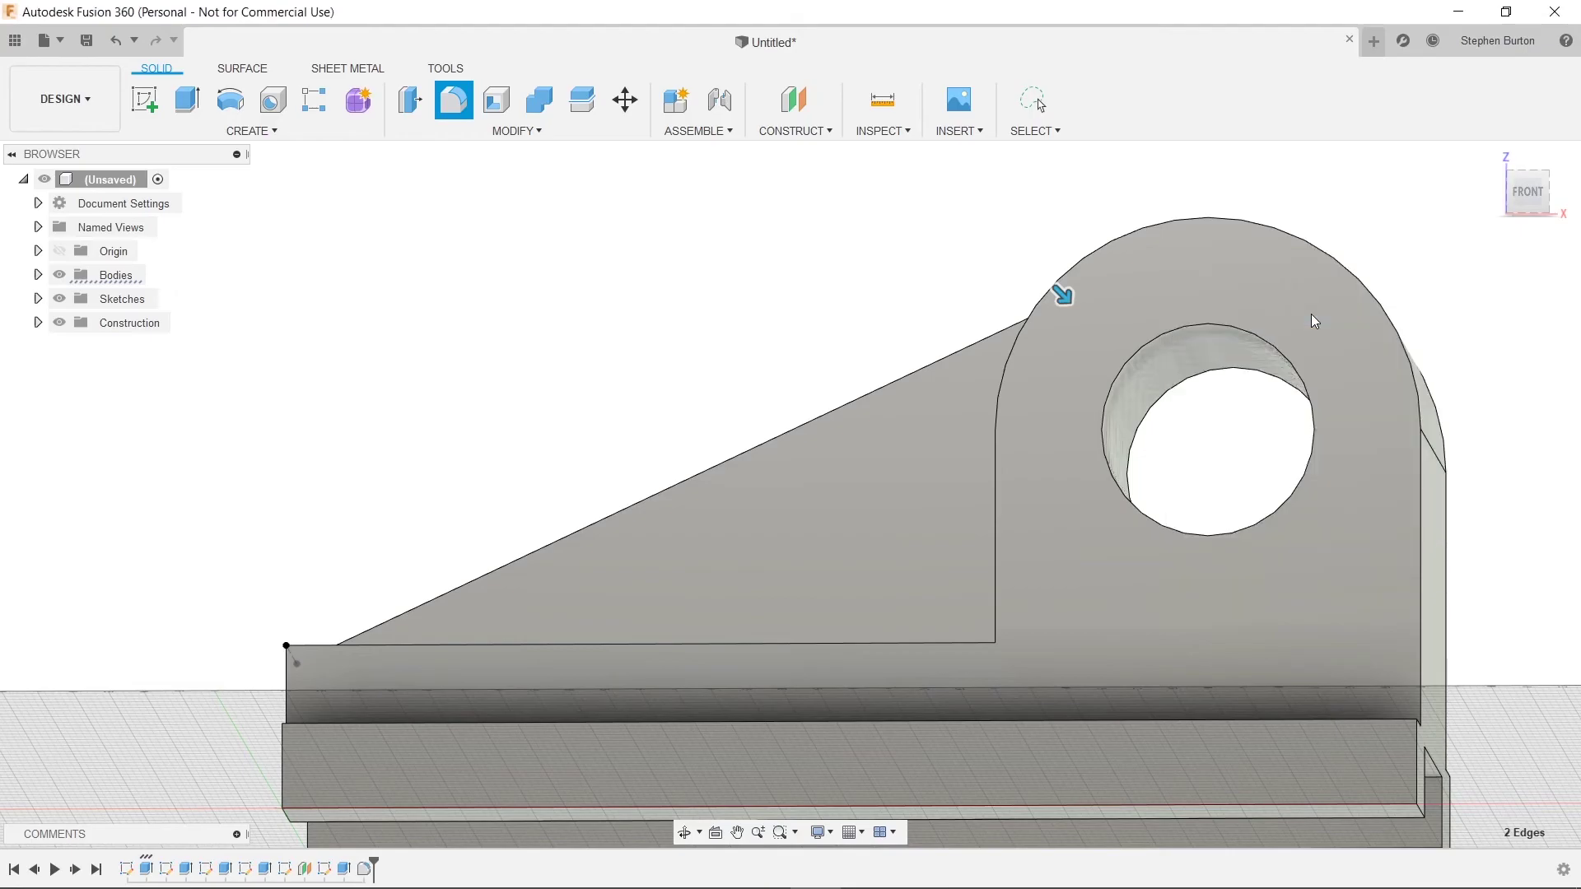
middle_click_drag(807, 339, 1456, 520, "shift")
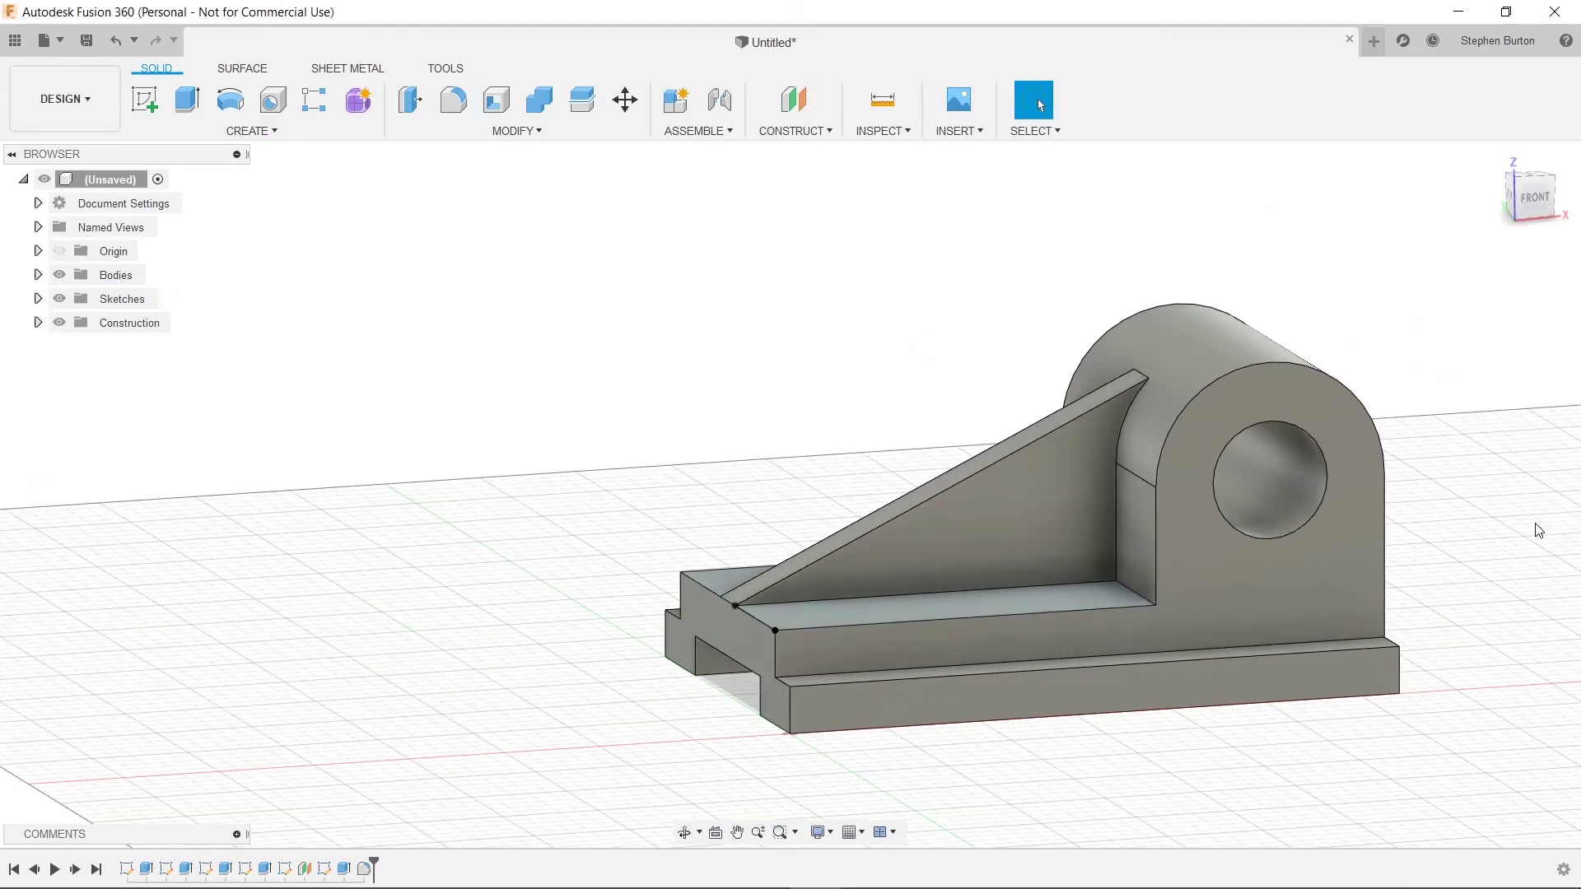
middle_click_drag(1030, 749, 1048, 738, "shift")
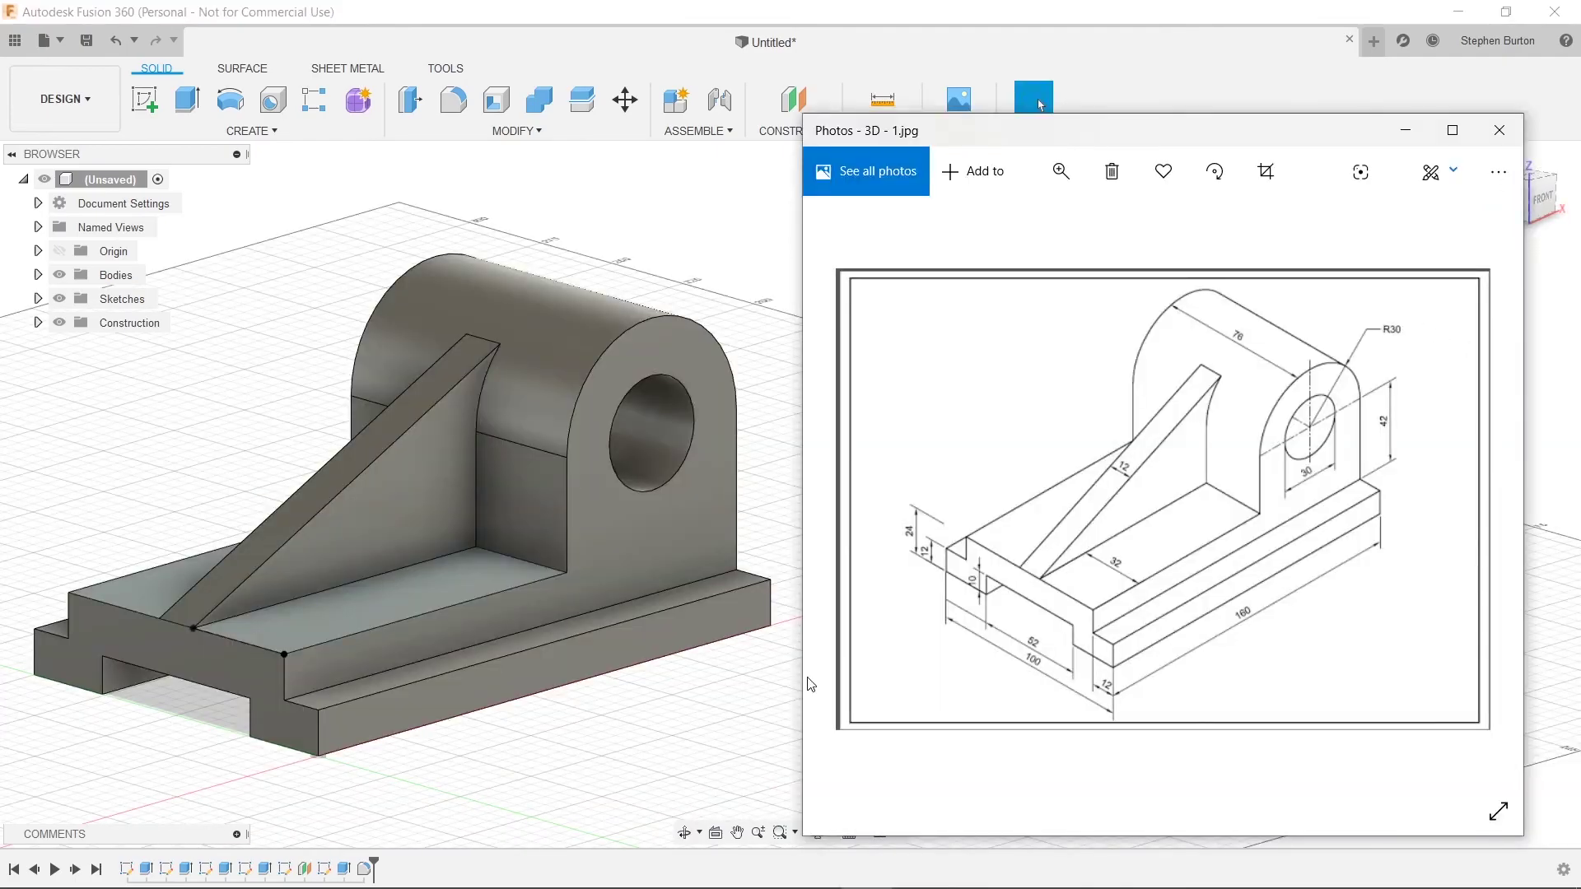